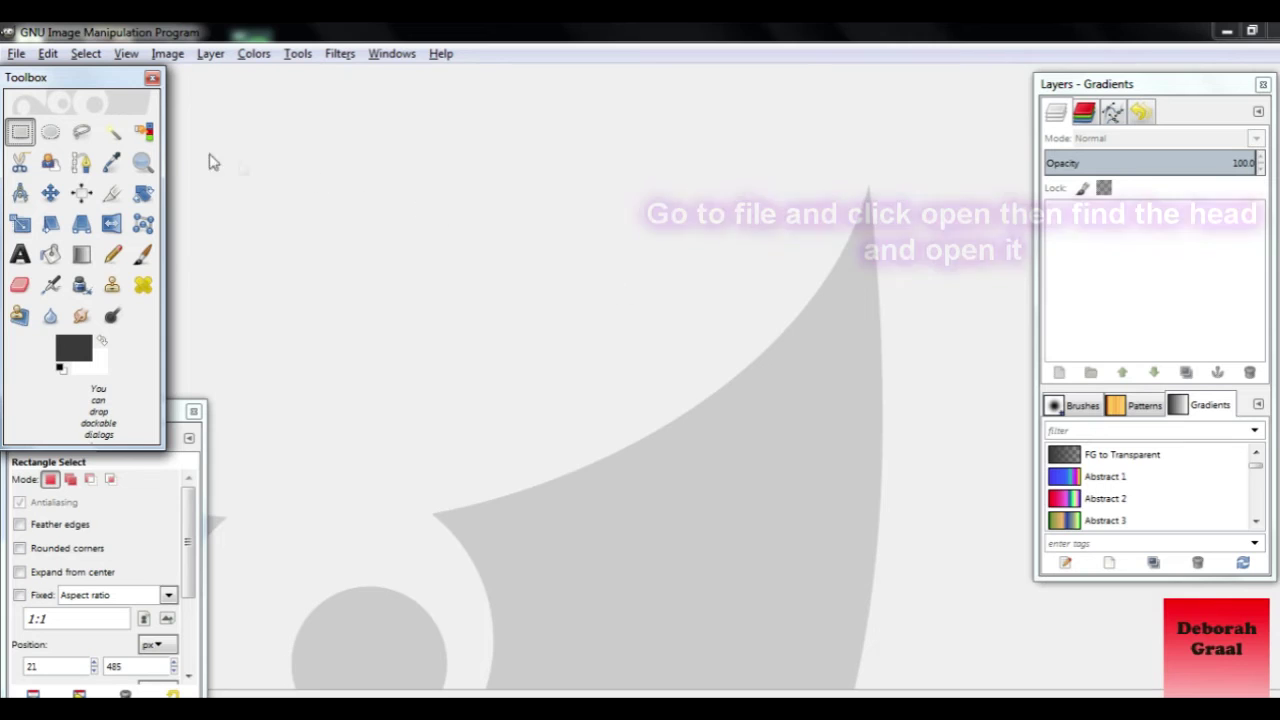
Open the head.png sprite sheet from the Desktop folder
click(16, 54)
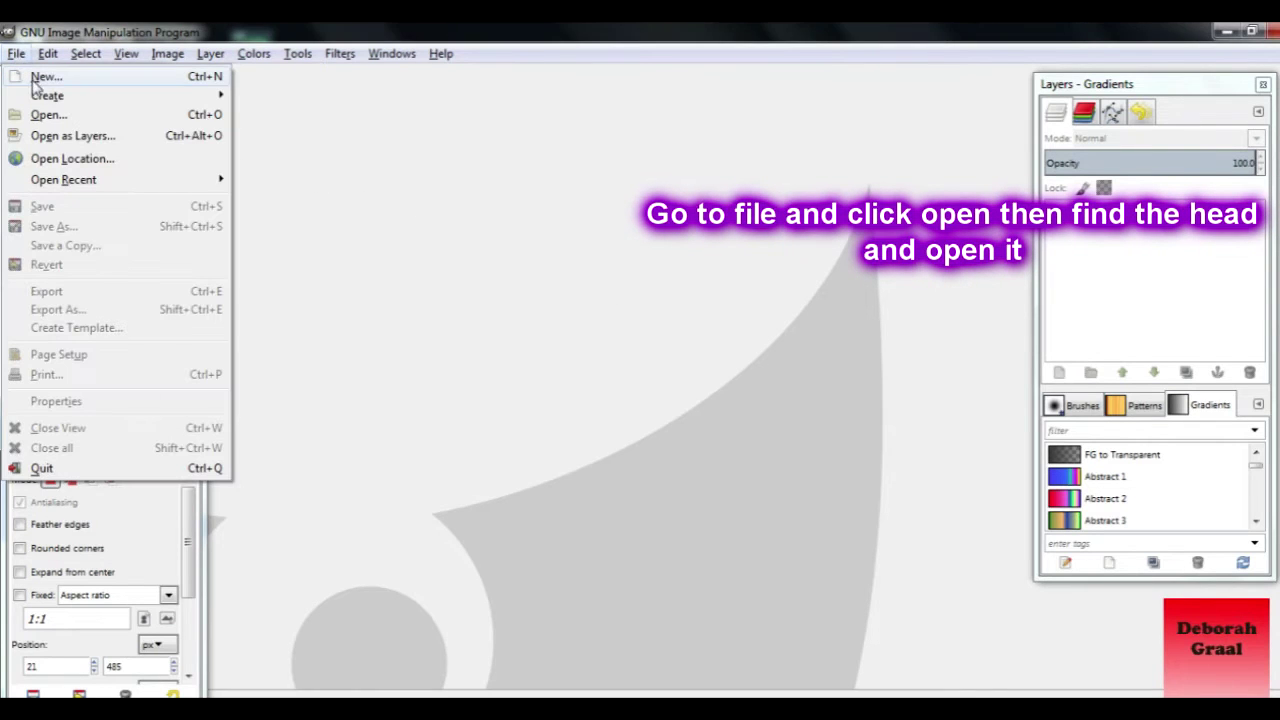
click(48, 114)
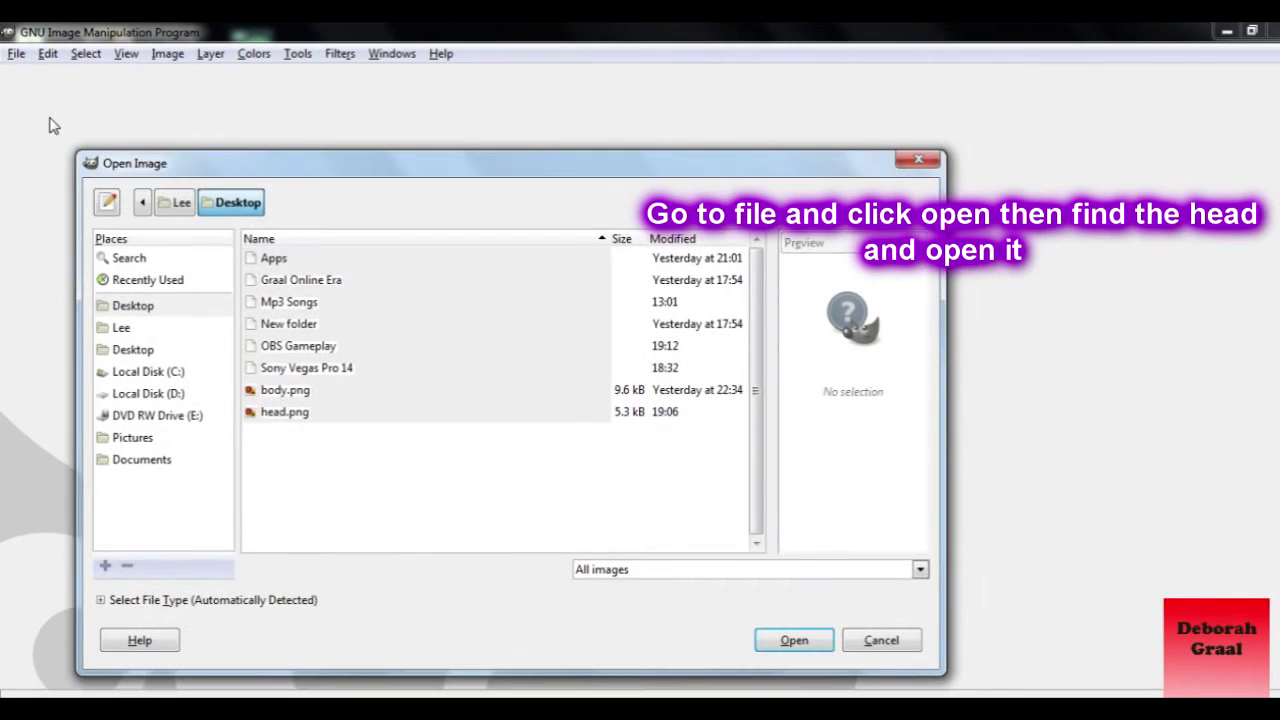
click(303, 414)
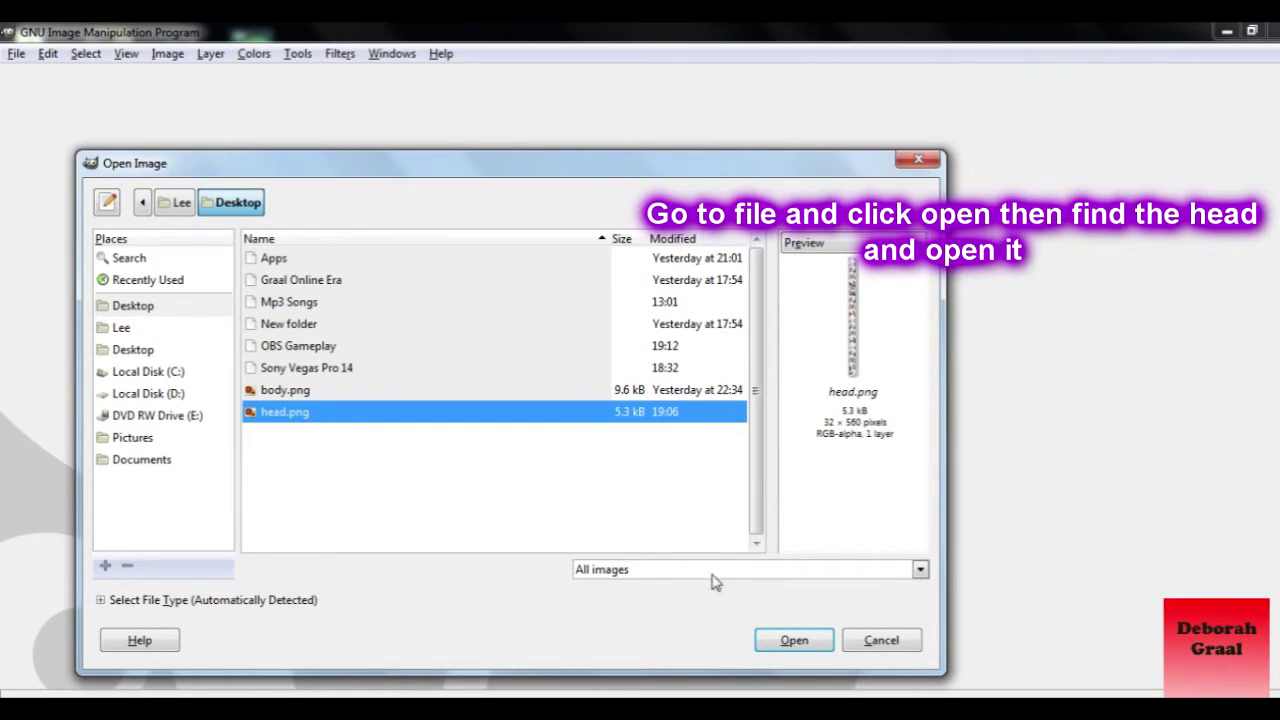
click(794, 640)
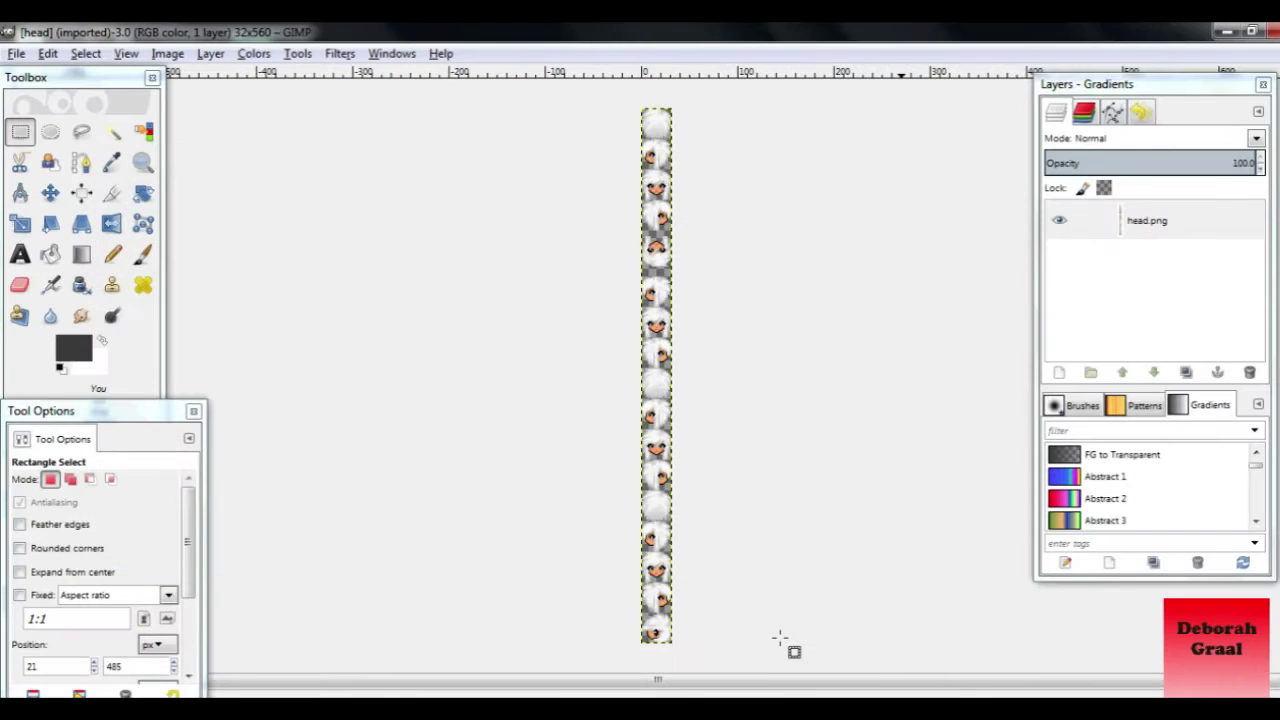
click(146, 163)
Zoom in three steps on the head sprites and duplicate the layer as head.png copy
click(655, 185)
click(662, 160)
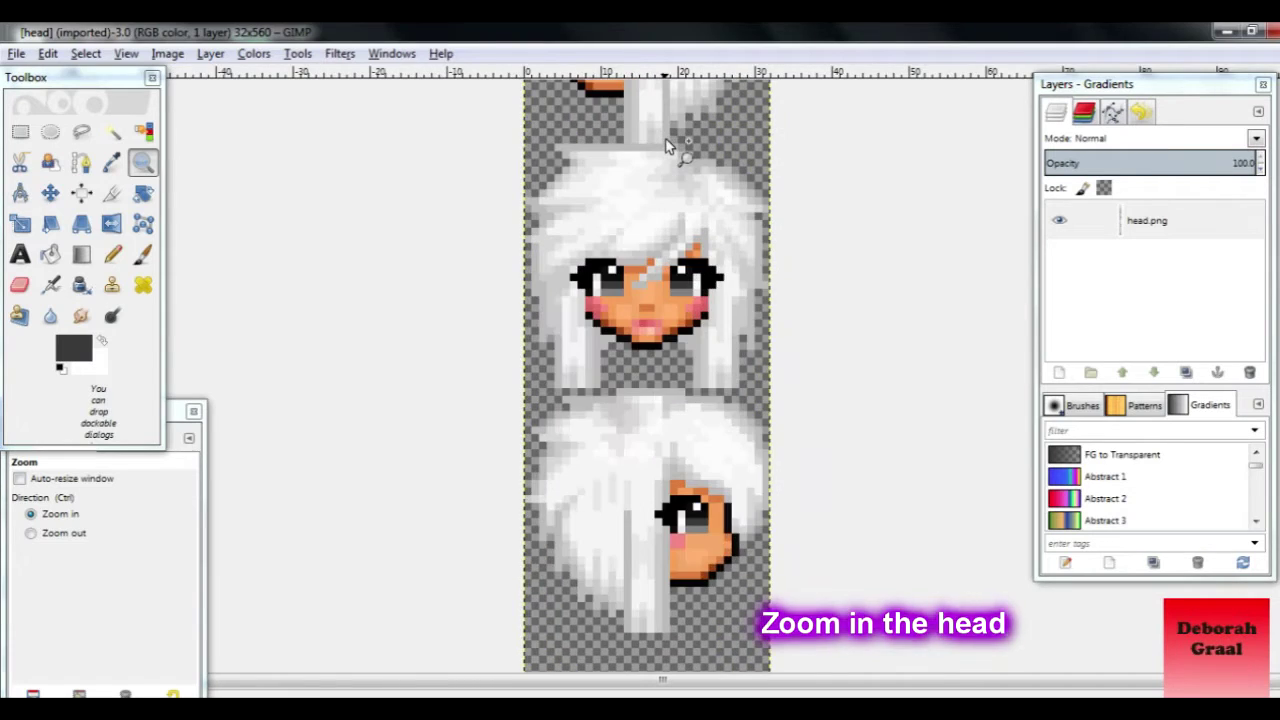
click(668, 145)
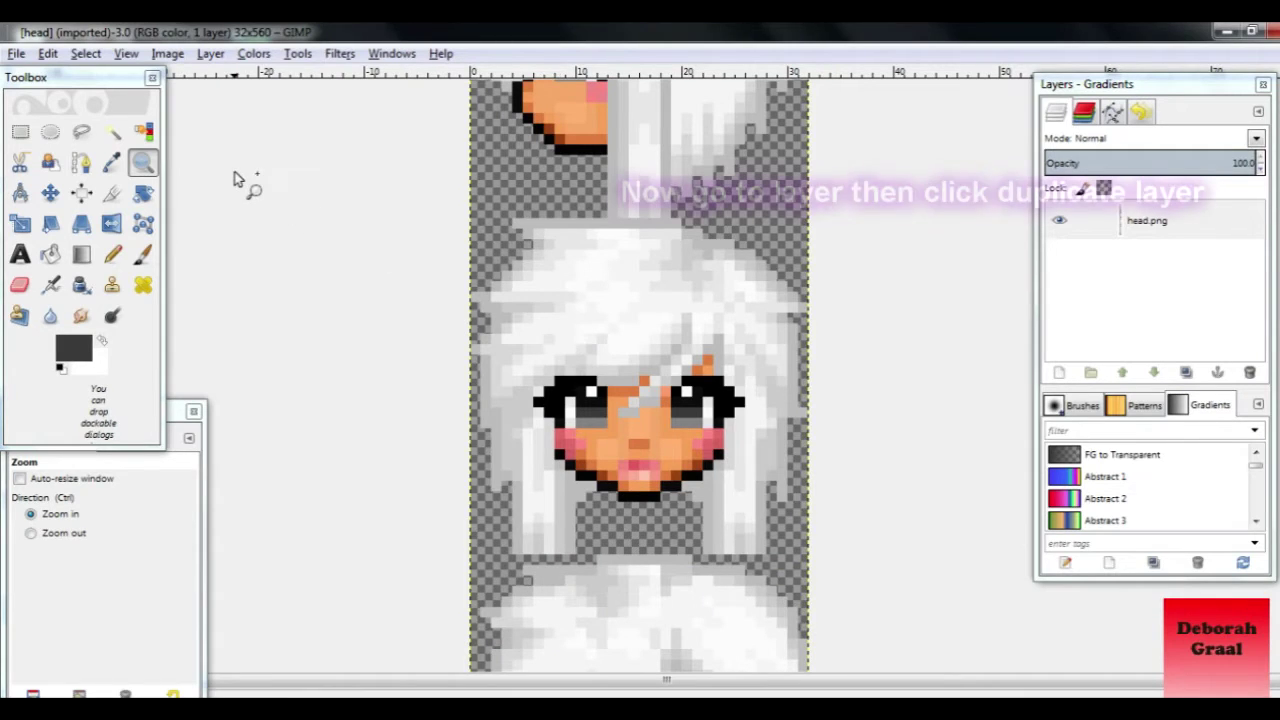
click(211, 54)
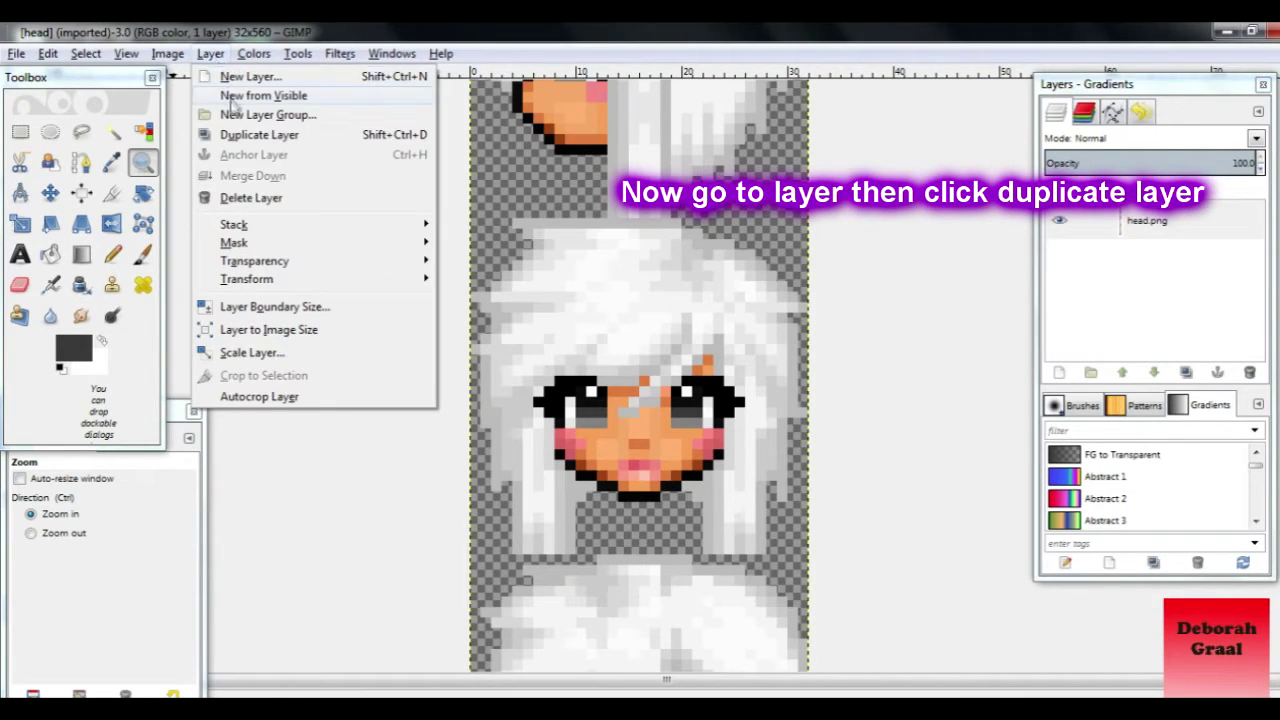
click(238, 135)
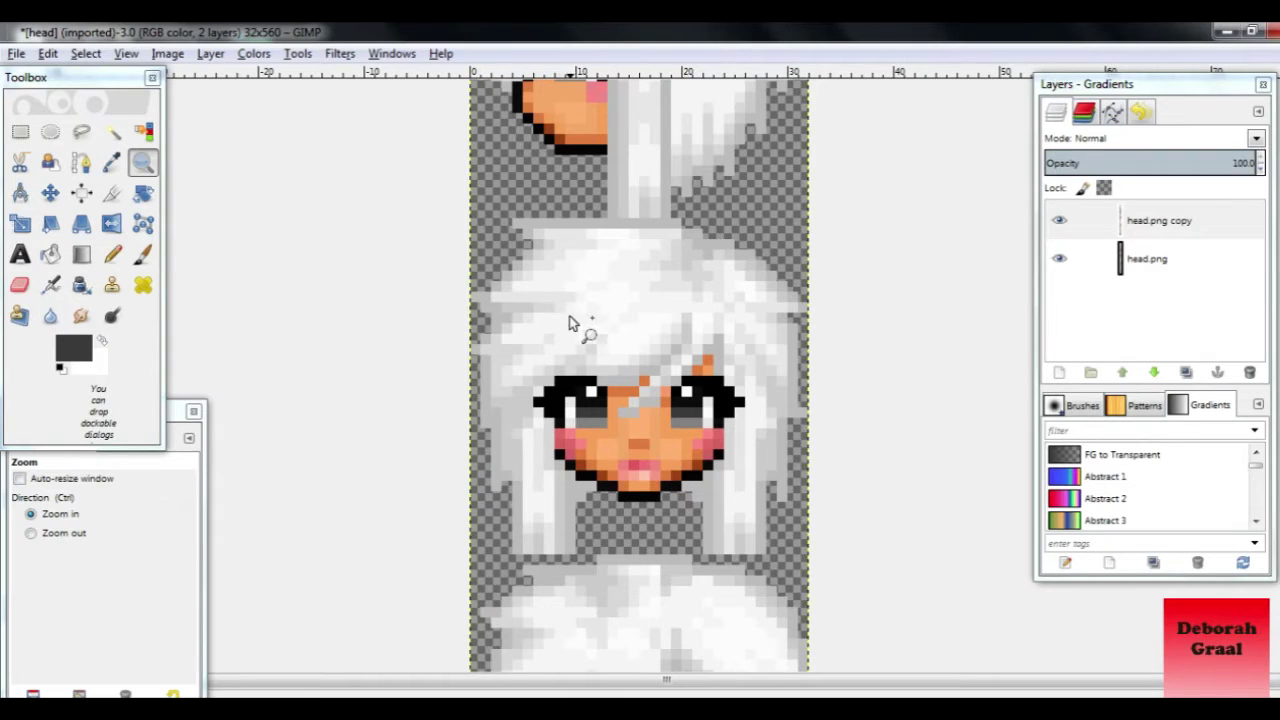
key(o)
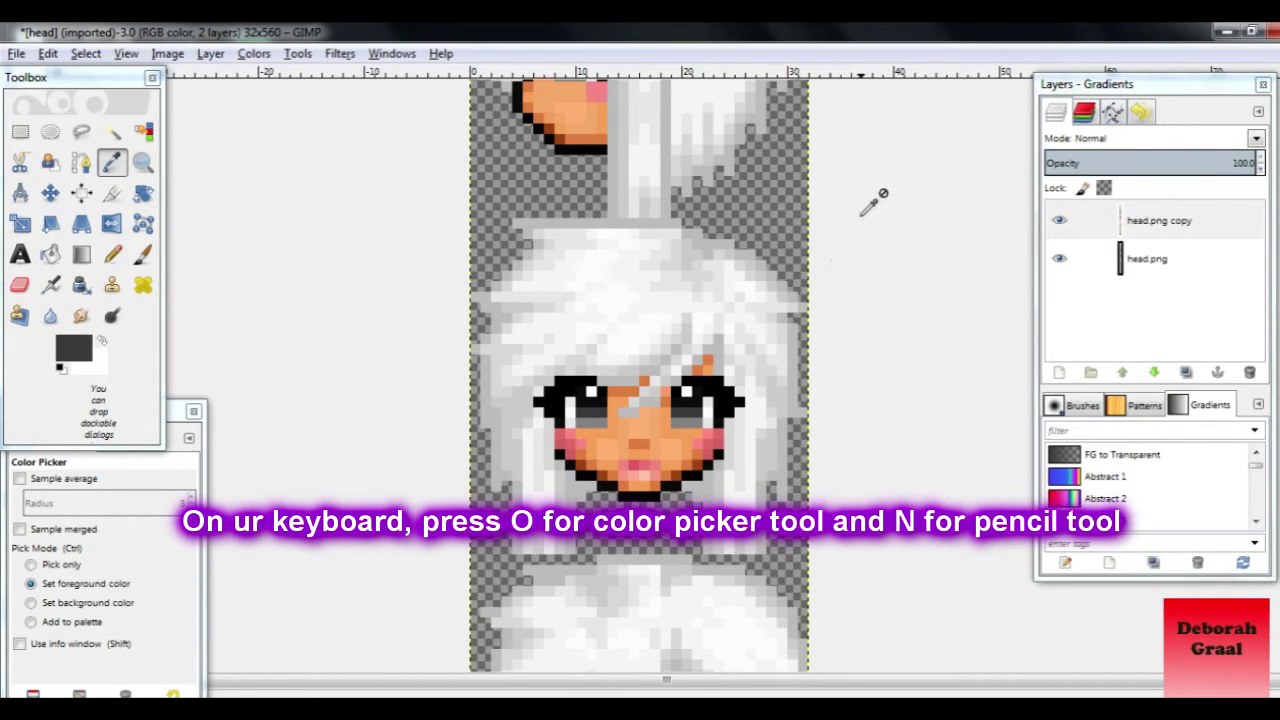
Switch to the Pencil tool and set its brush size to 1.00
key(n)
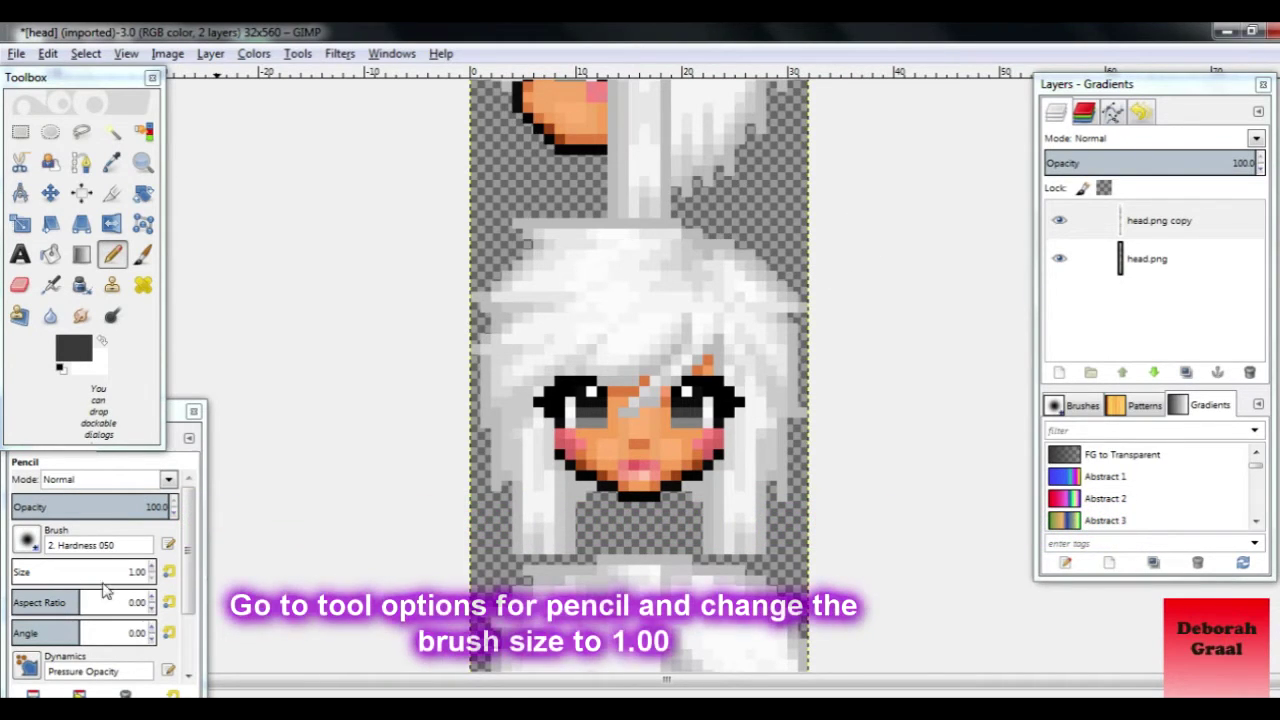
click(150, 574)
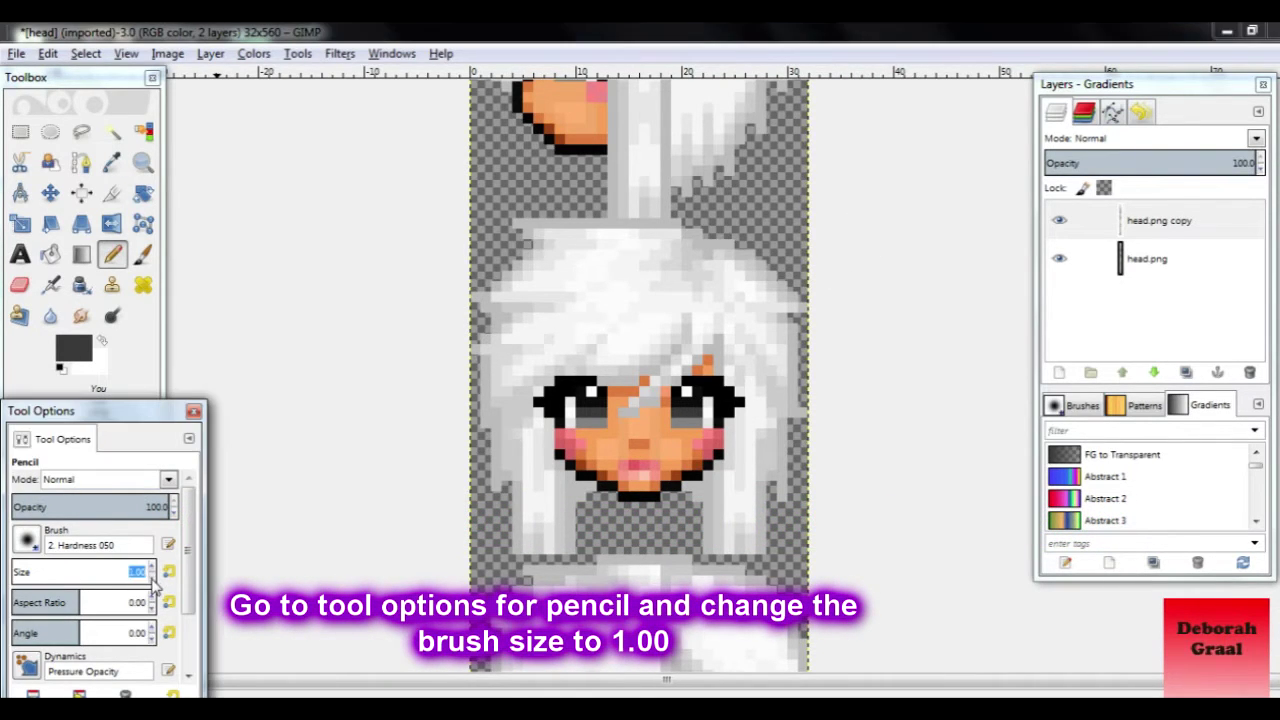
click(113, 574)
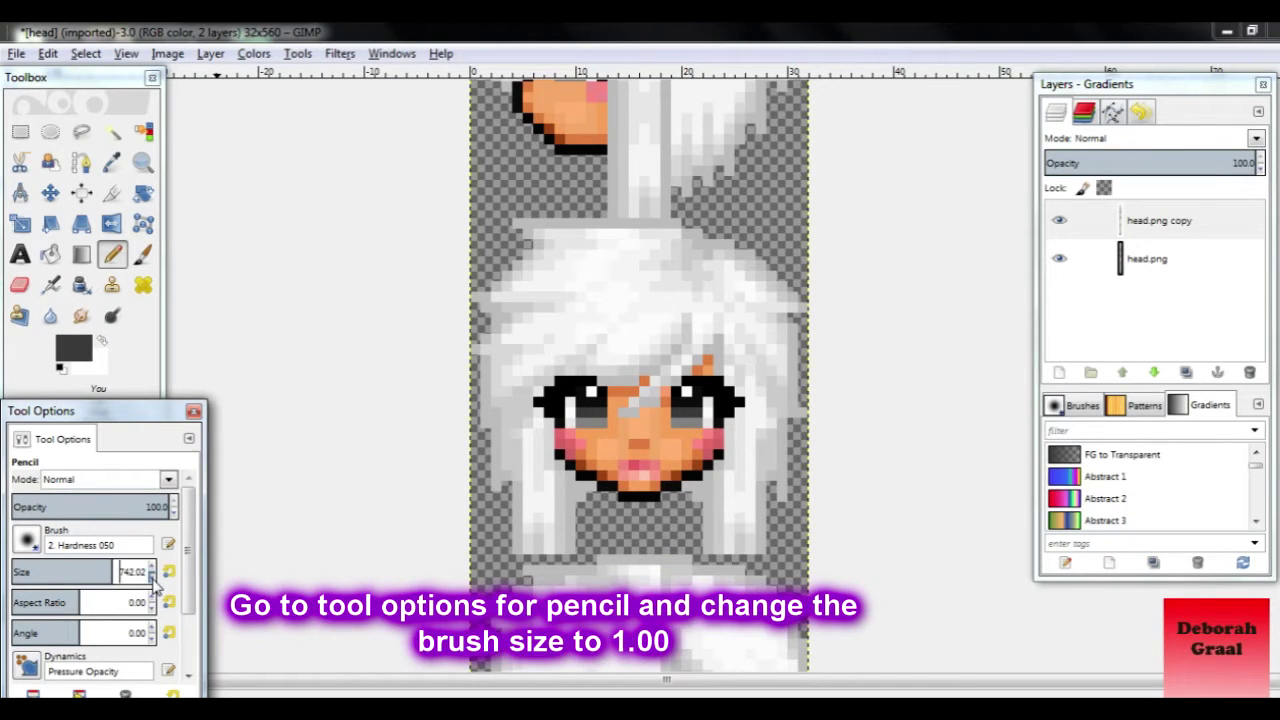
mouse_move(95, 572)
mouse_down()
mouse_move(3, 568)
mouse_move(62, 574)
mouse_move(22, 572)
mouse_up()
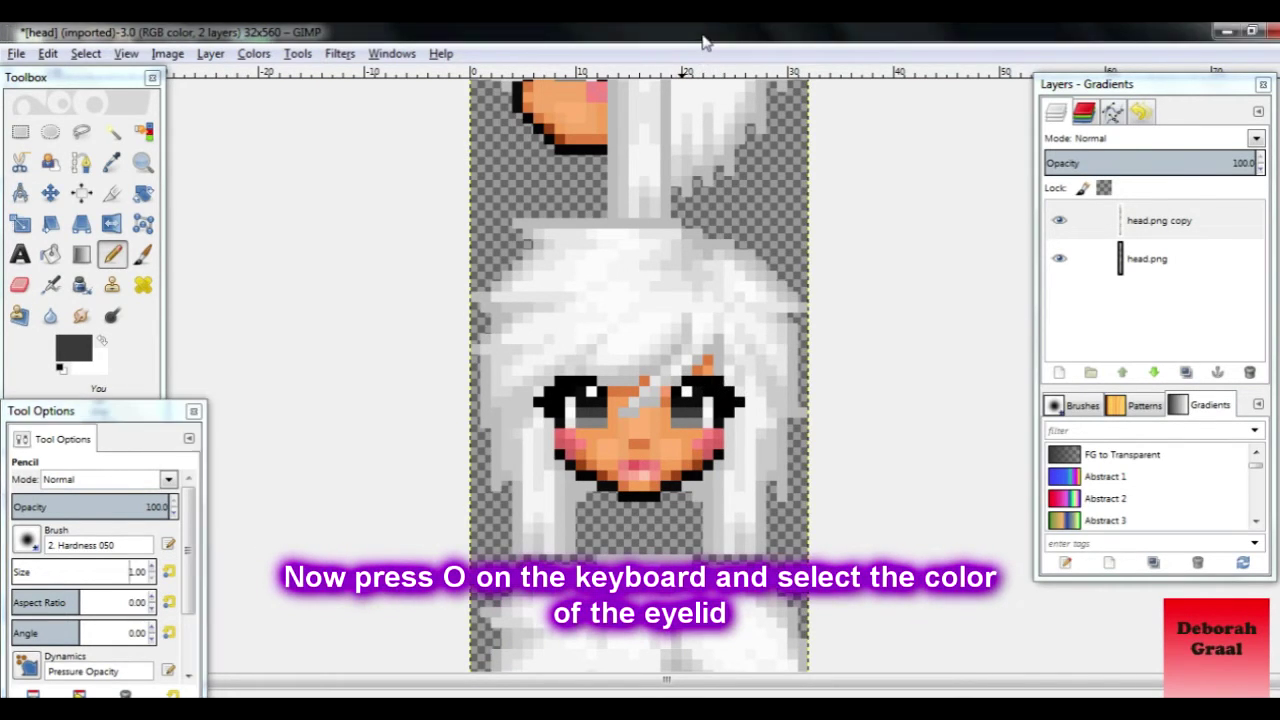
Sample the eyelid black and darken the white highlight in the side head's eye
key(o)
click(704, 378)
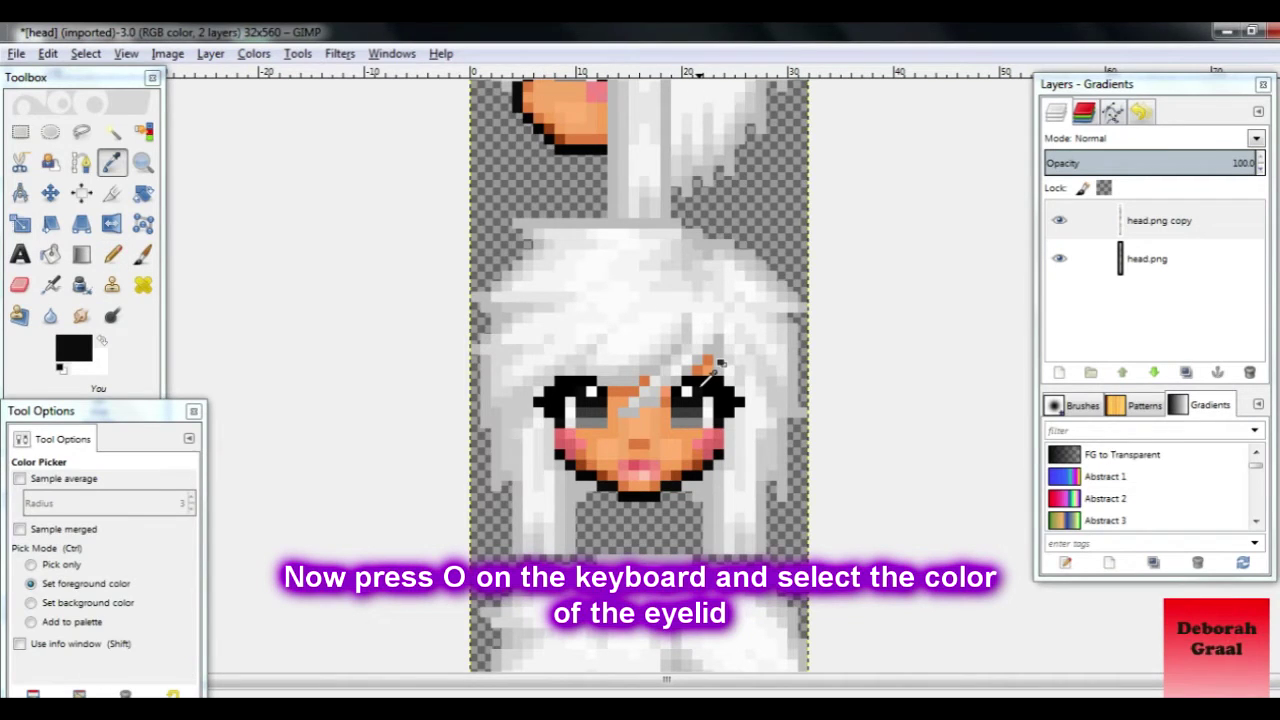
key(n)
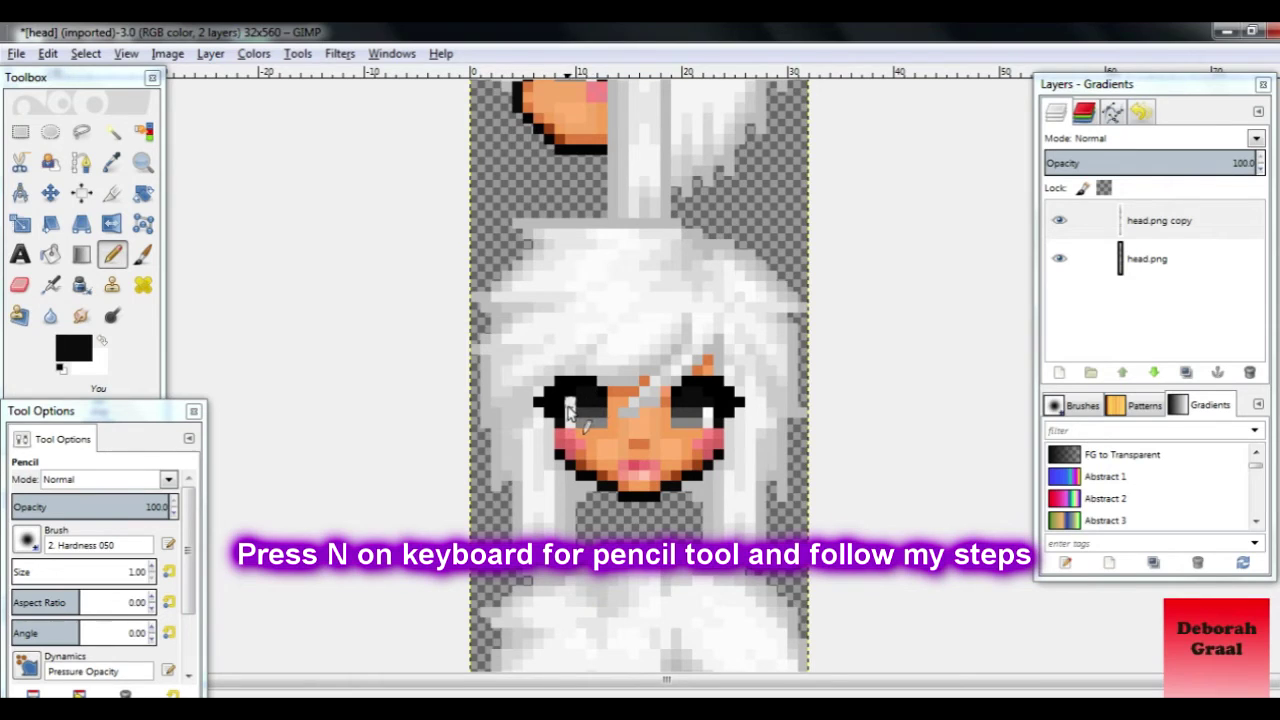
scroll(568, 400, up, 3)
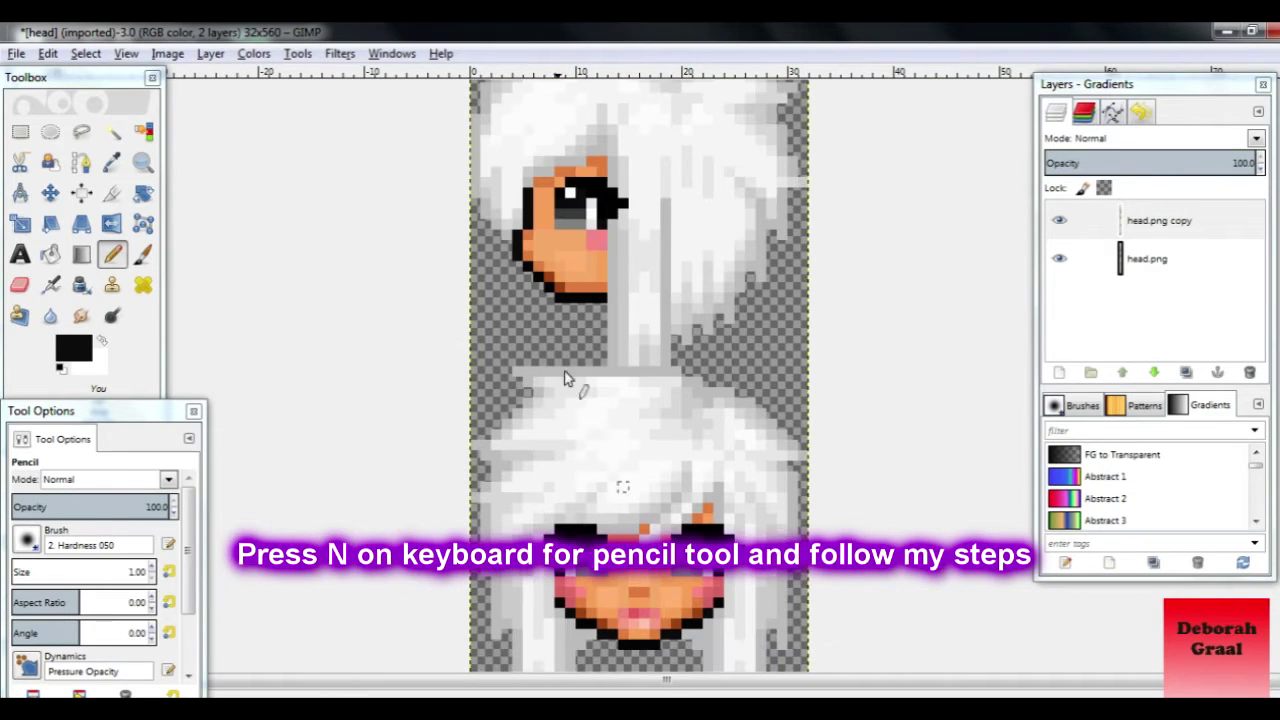
click(589, 208)
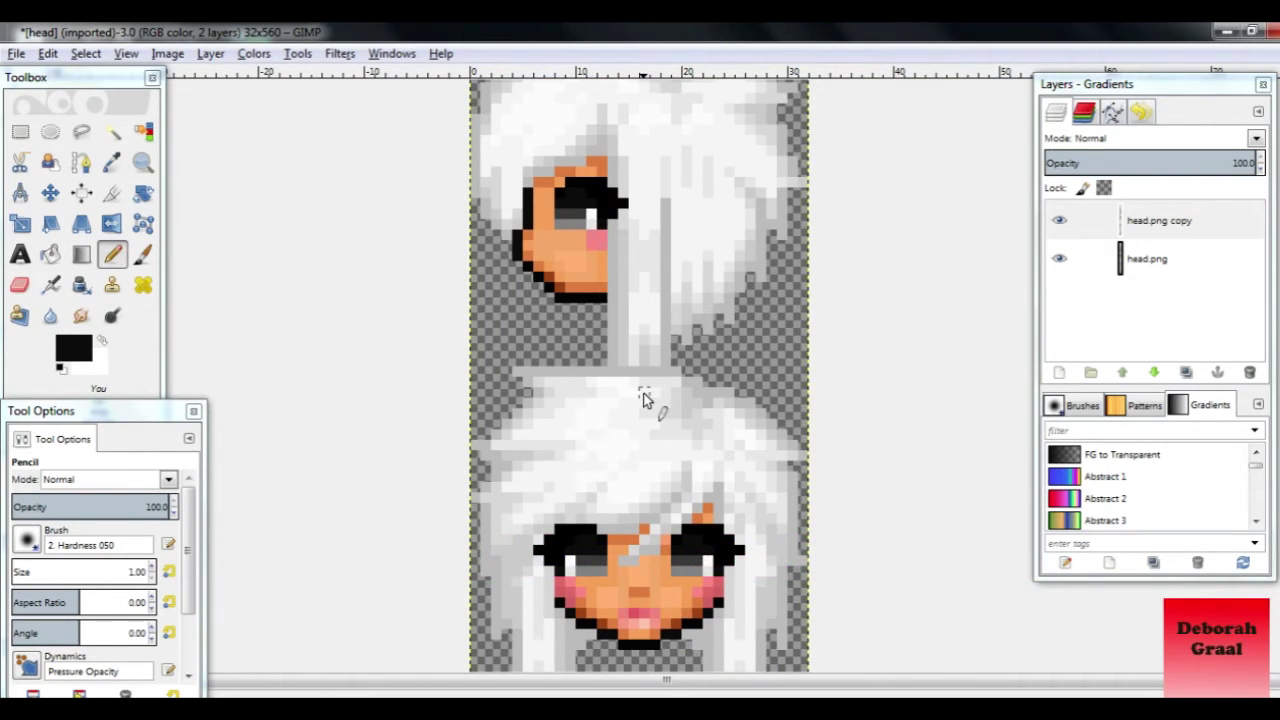
scroll(643, 398, down, 6)
scroll(648, 394, down, 3)
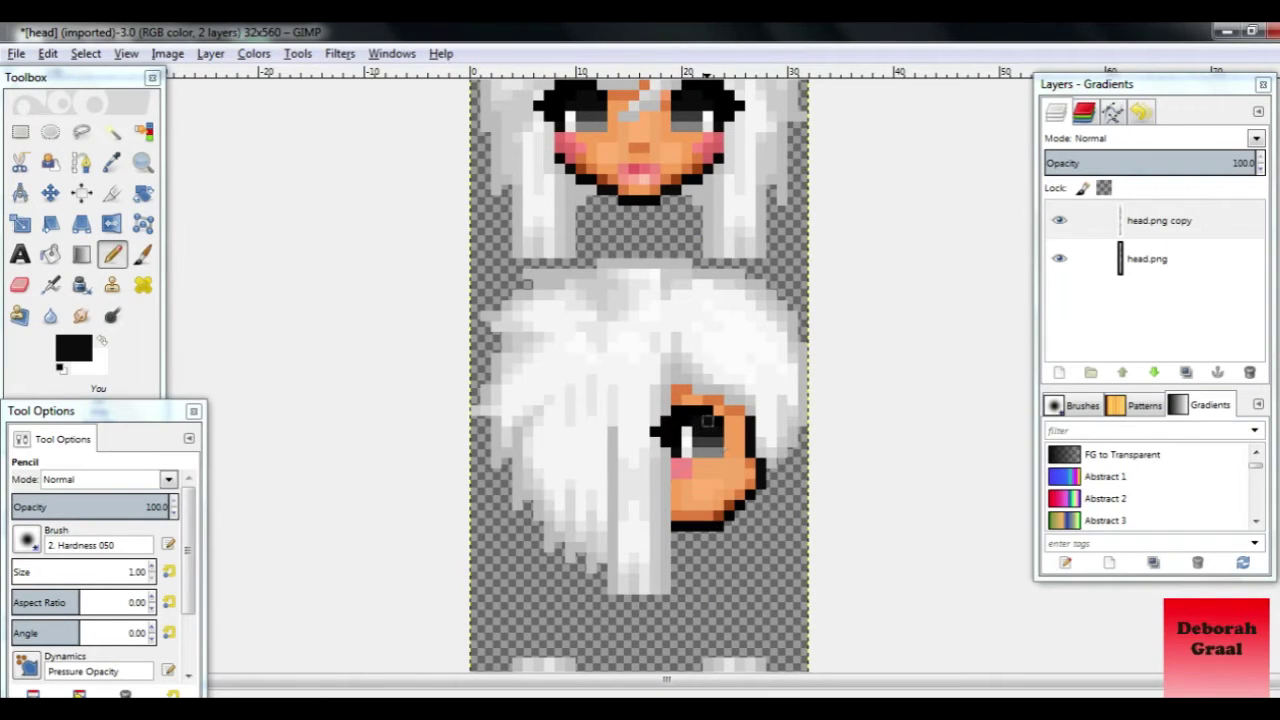
Touch up the front-face eyelids with sampled orange skin and light grey hair tones
key(o)
click(720, 410)
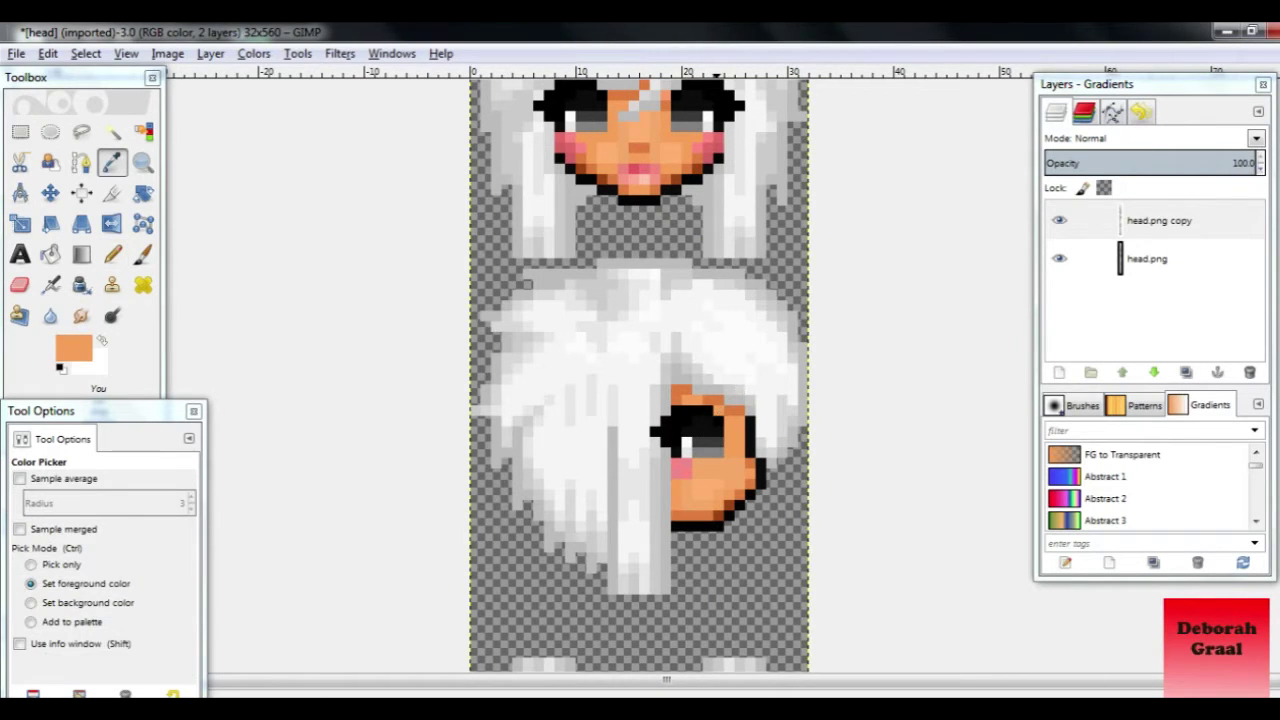
key(n)
ctrl+click(682, 392)
scroll(600, 405, up, 5)
key(o)
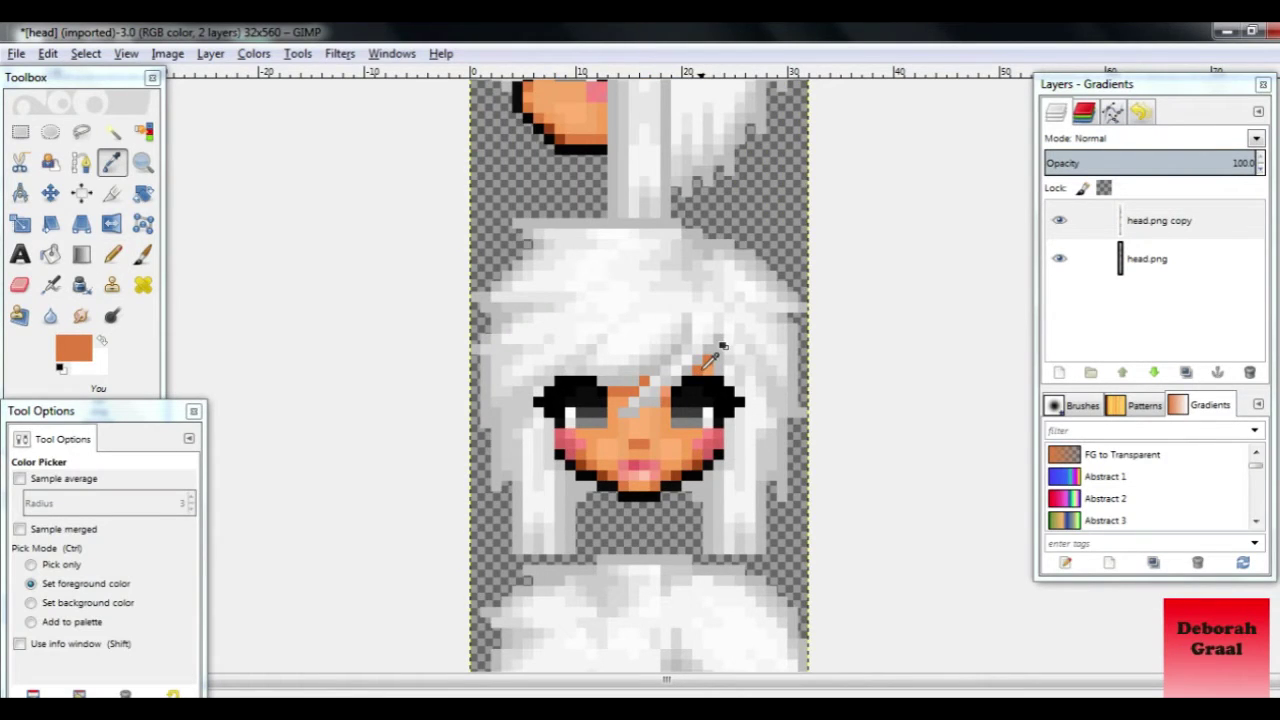
key(n)
ctrl+click(708, 364)
ctrl+click(720, 356)
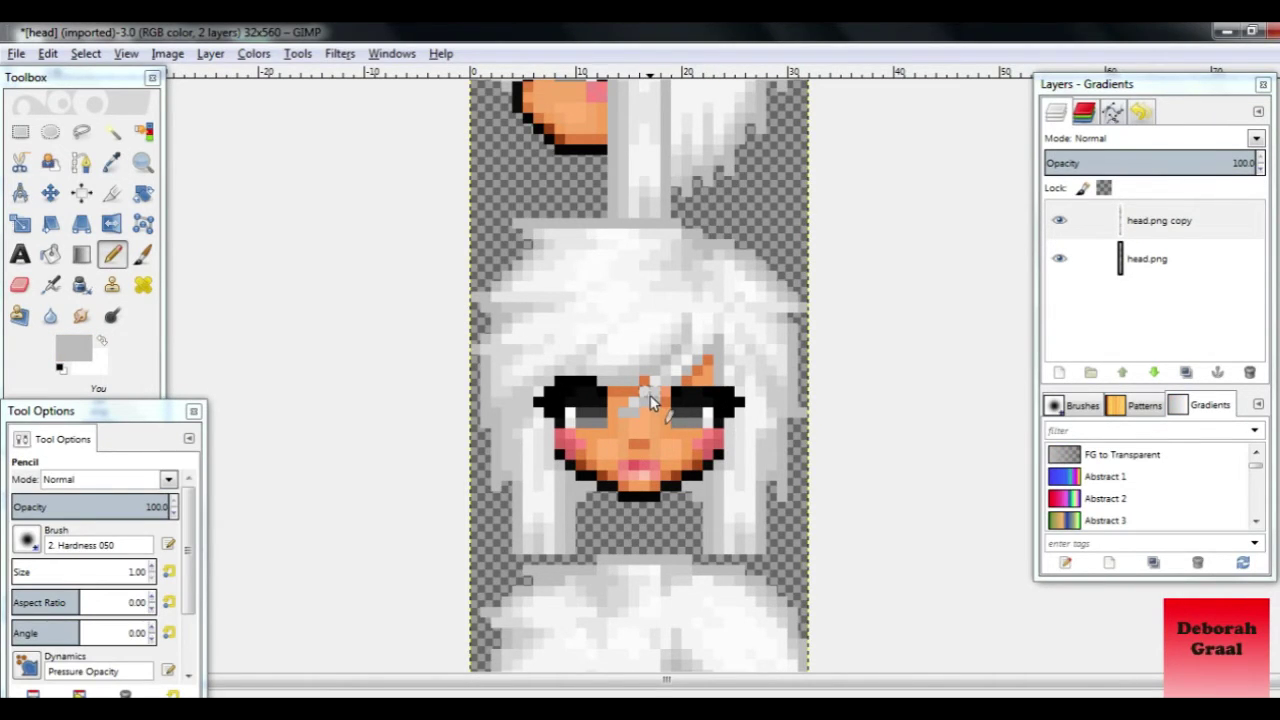
ctrl+click(622, 364)
ctrl+click(635, 358)
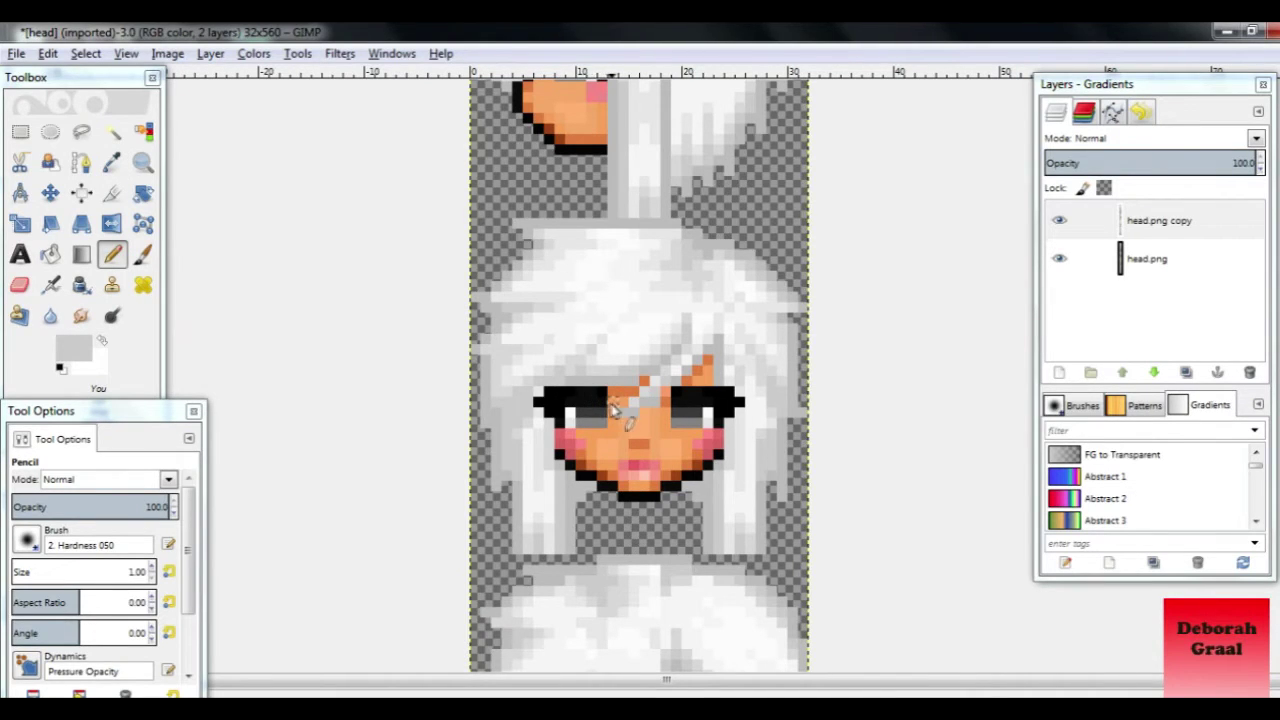
Paint skin-orange pixels sampled from the side-view head over the foreheads
scroll(599, 342, up, 2)
scroll(599, 342, up, 3)
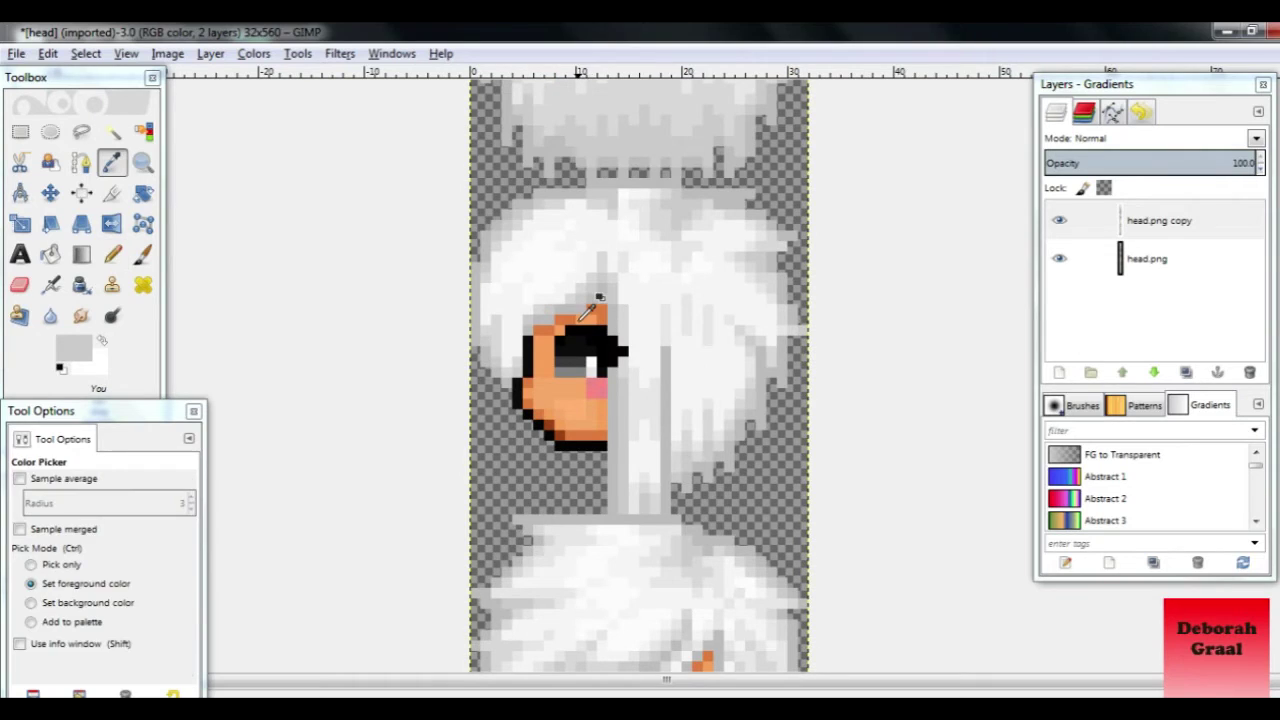
ctrl+click(588, 314)
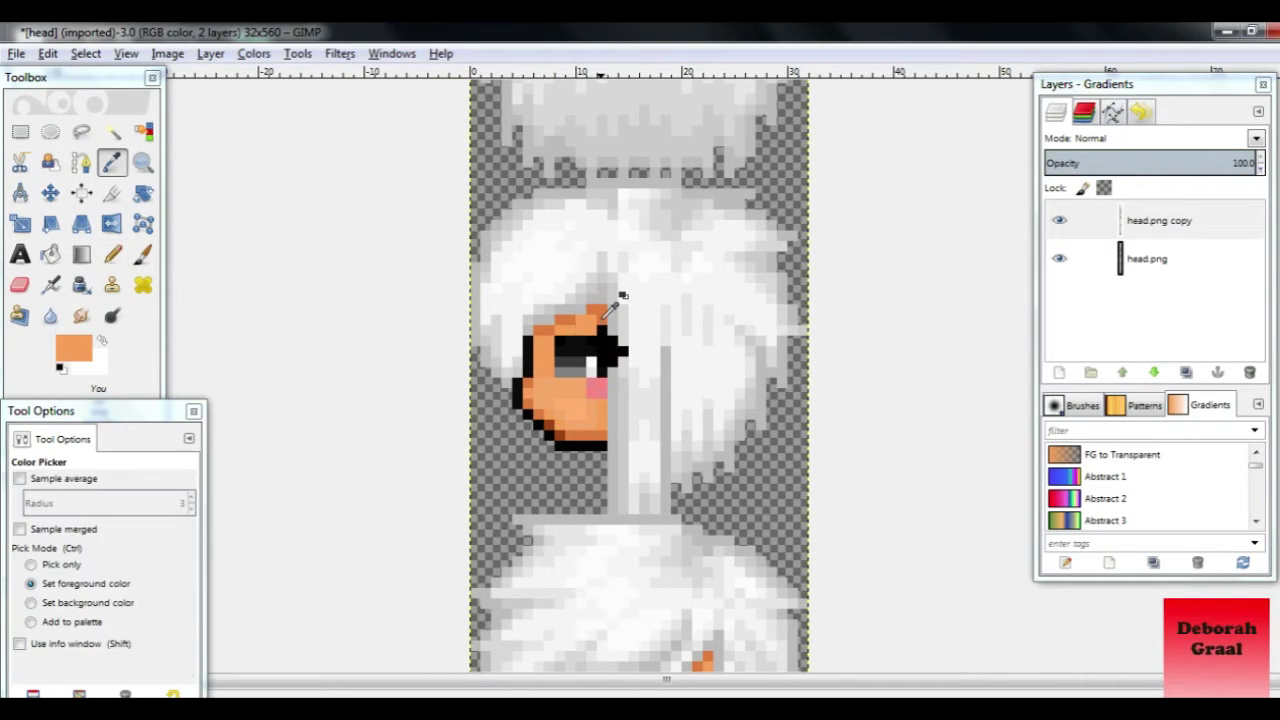
ctrl+click(600, 330)
scroll(742, 310, down, 5)
scroll(742, 310, down, 1)
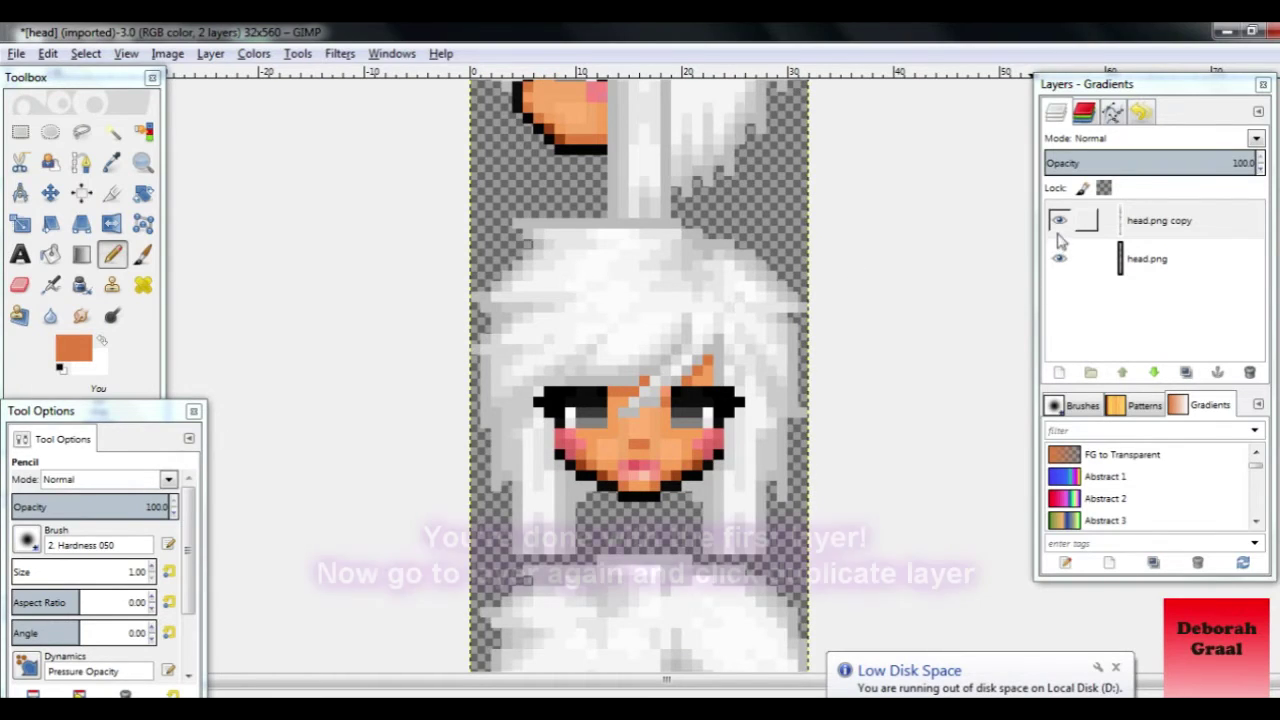
Compare the edited copy with the original, then duplicate it as head.png copy #1
click(1060, 226)
click(1060, 224)
click(1058, 224)
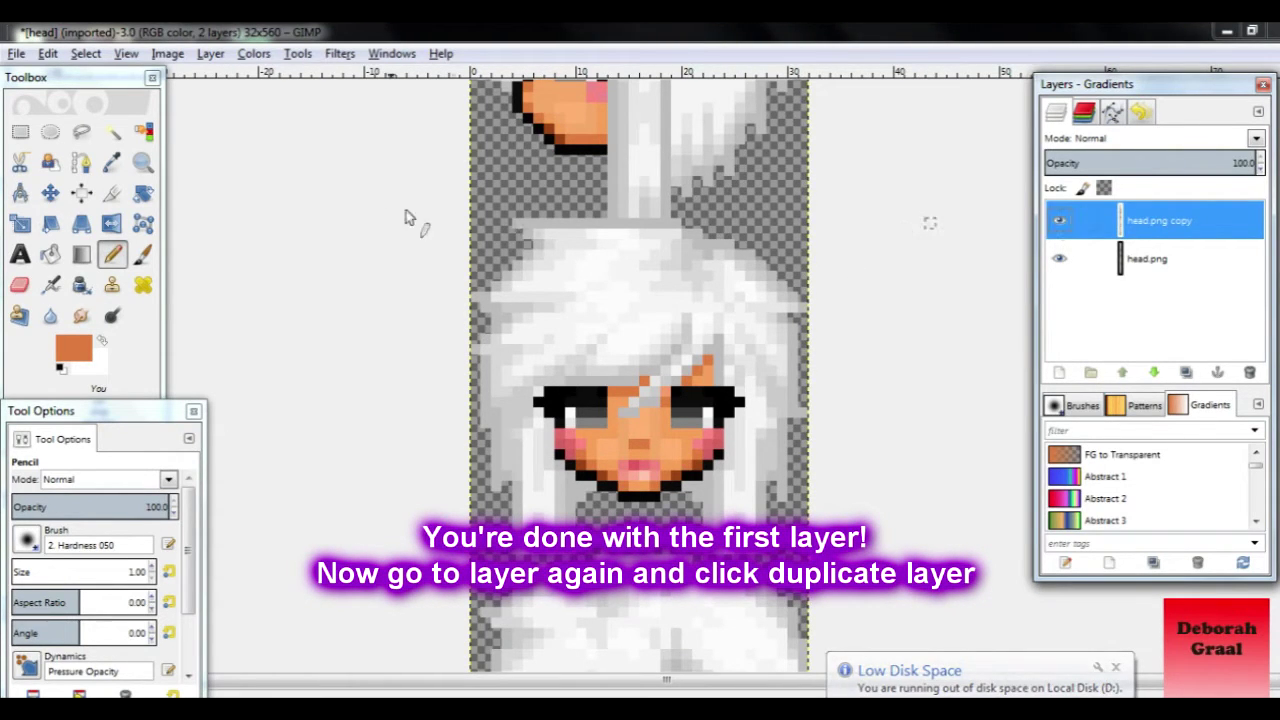
click(211, 56)
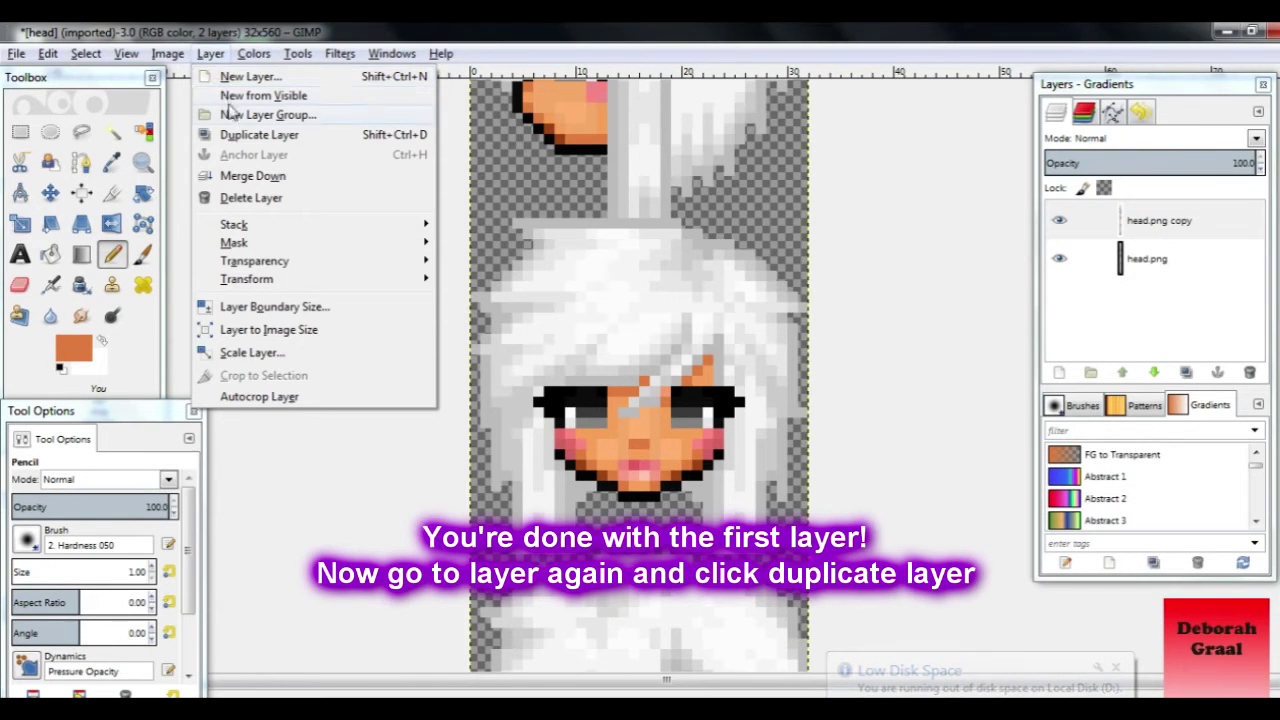
click(232, 134)
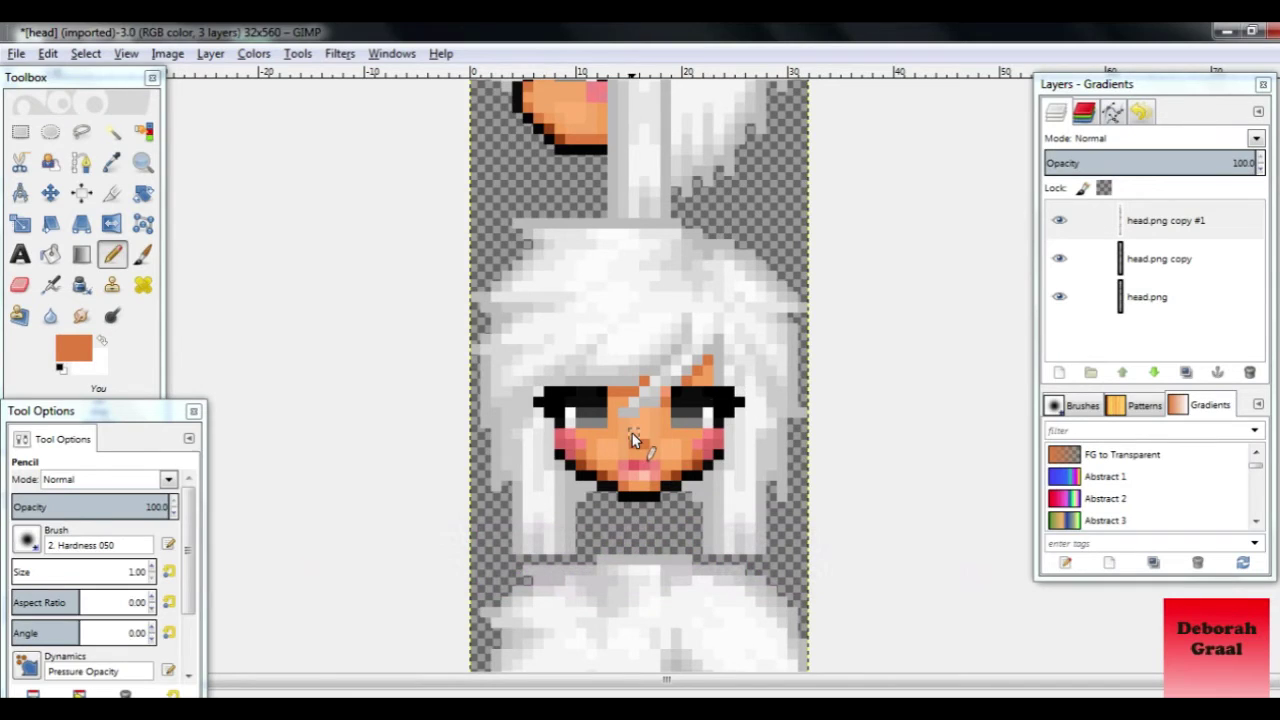
Paint black over the white pixels in both front-view eyes
ctrl+click(682, 396)
click(698, 418)
click(572, 416)
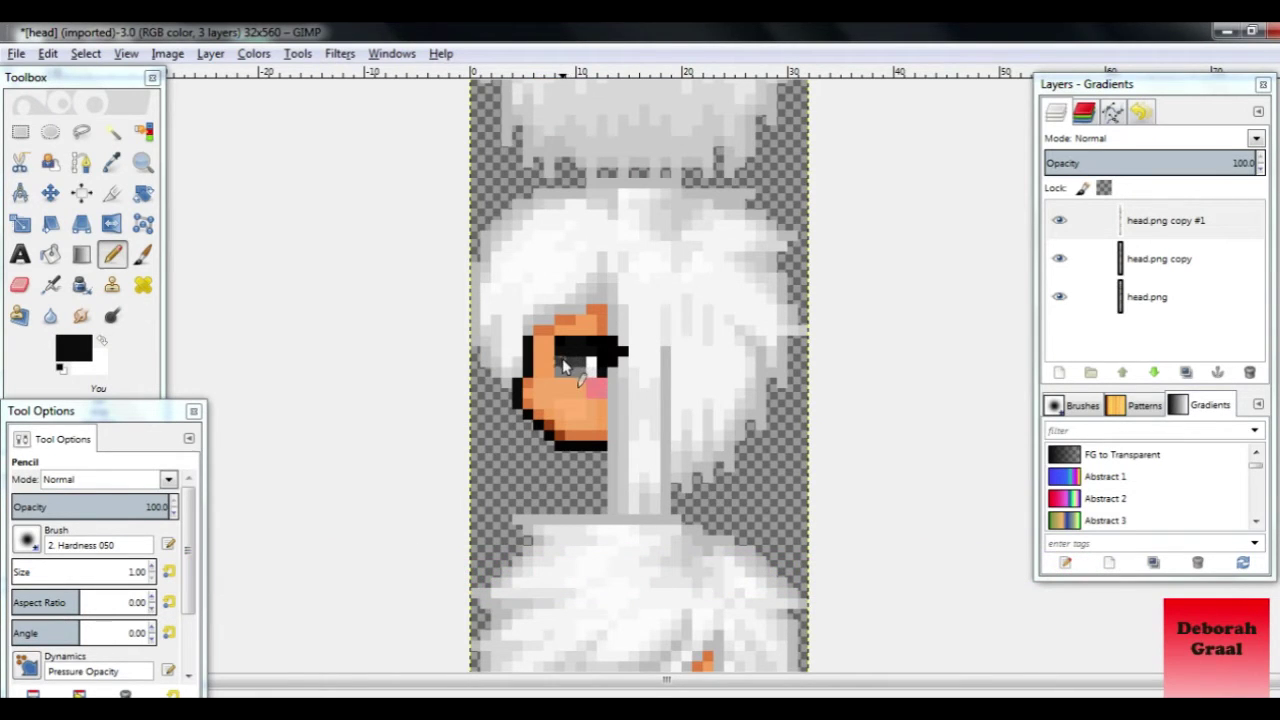
drag(562, 368, 600, 368)
scroll(631, 428, down, 5)
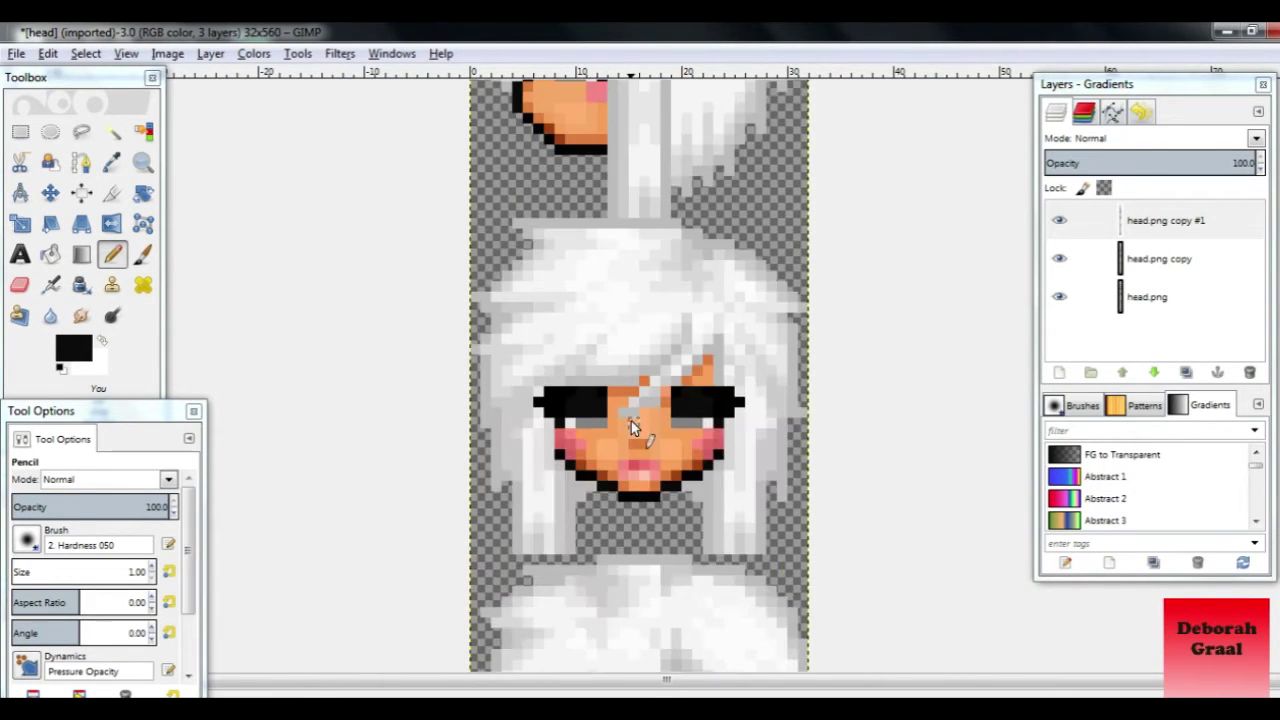
scroll(631, 421, down, 5)
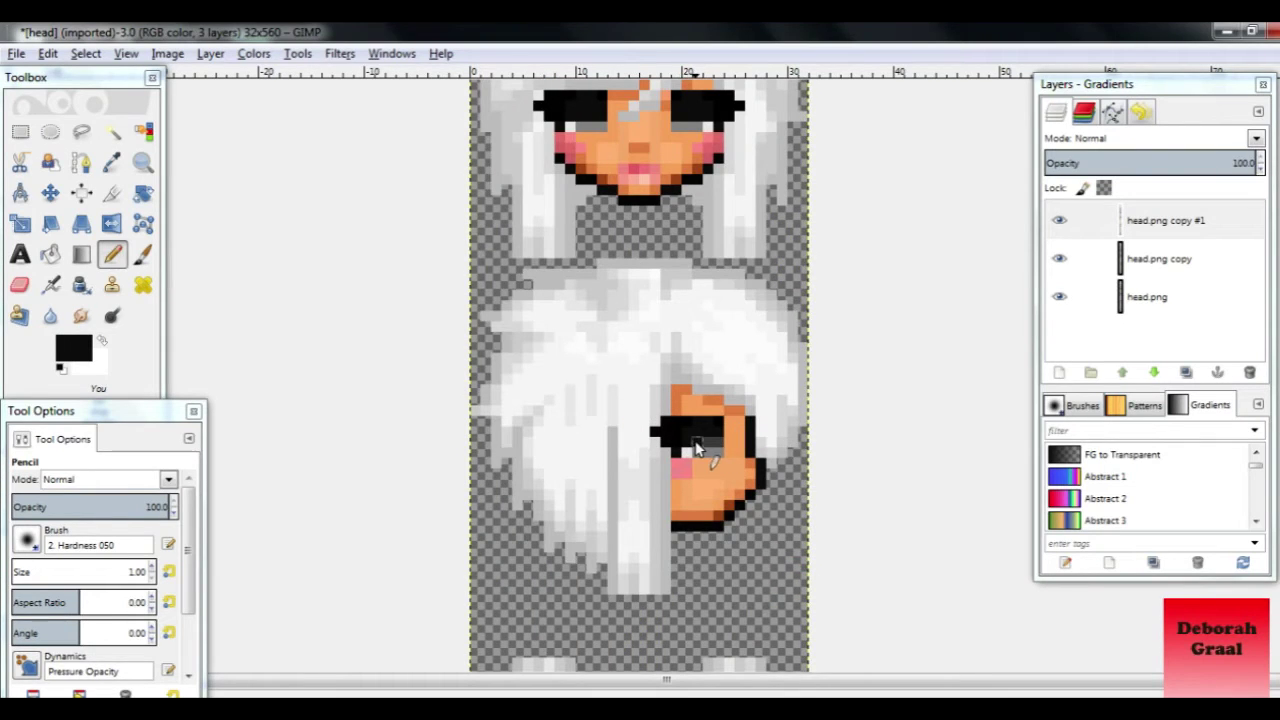
Try skin orange over the profile eye, undo it, and pick light grey instead
key(o)
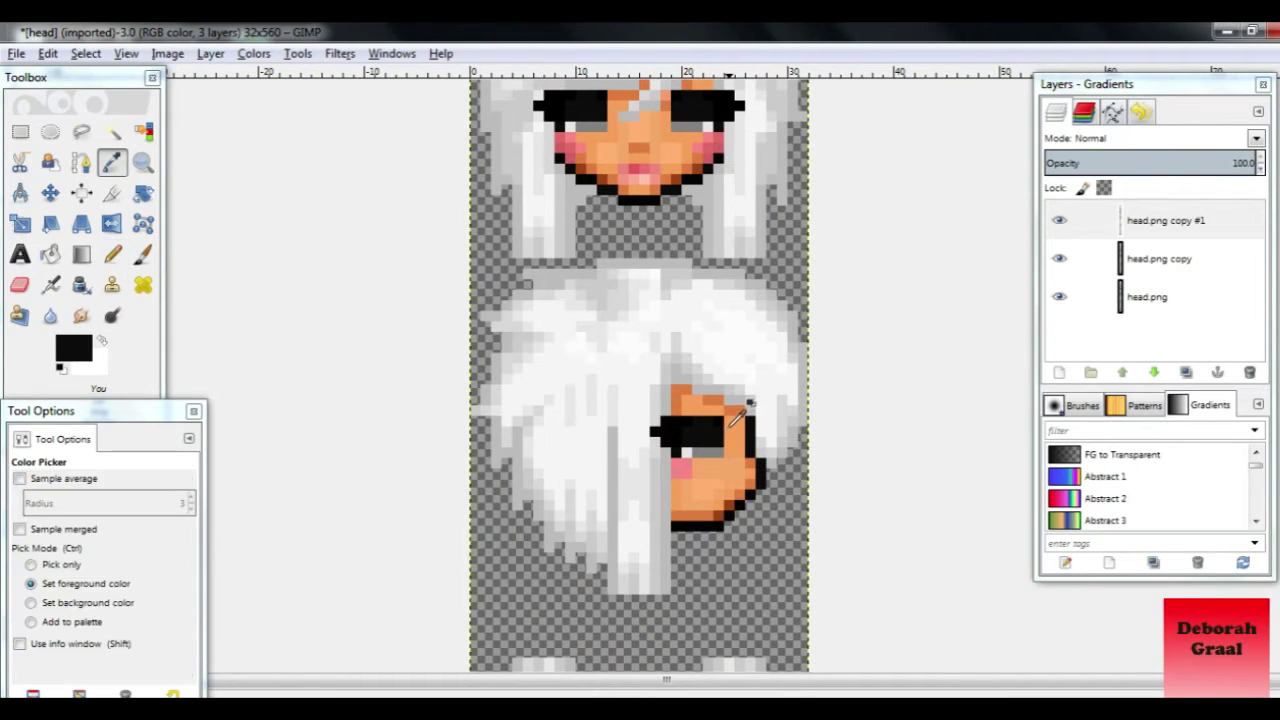
click(737, 414)
key(n)
drag(738, 440, 709, 428)
key(ctrl+z)
ctrl+click(688, 428)
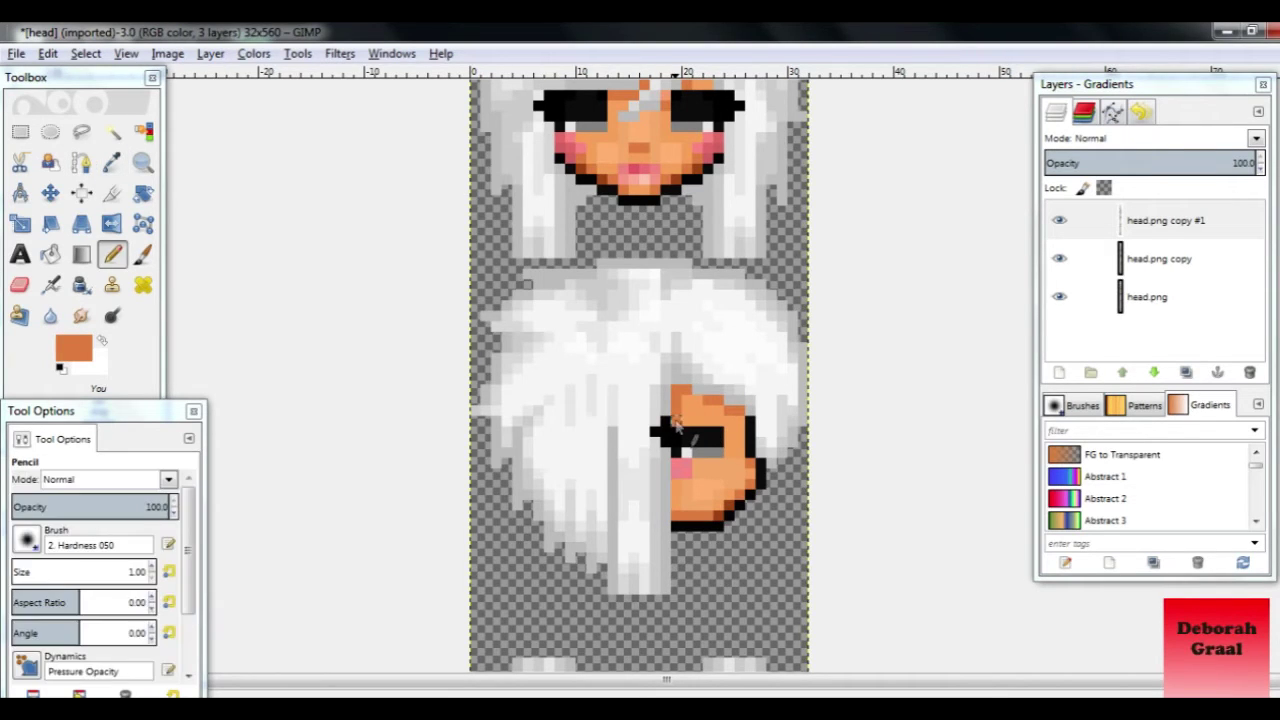
scroll(668, 463, up, 3)
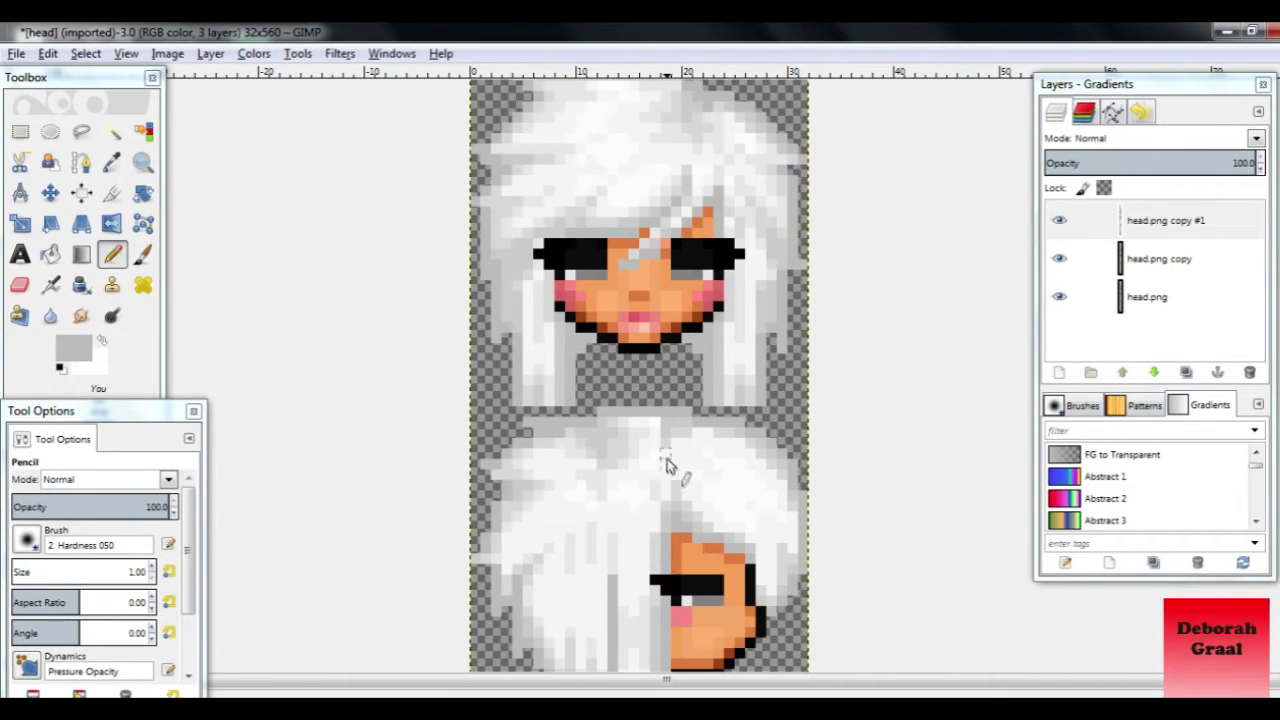
scroll(667, 459, up, 3)
Repaint eye pixels using sampled skin orange and grey hair tones from the face
key(o)
ctrl+click(702, 368)
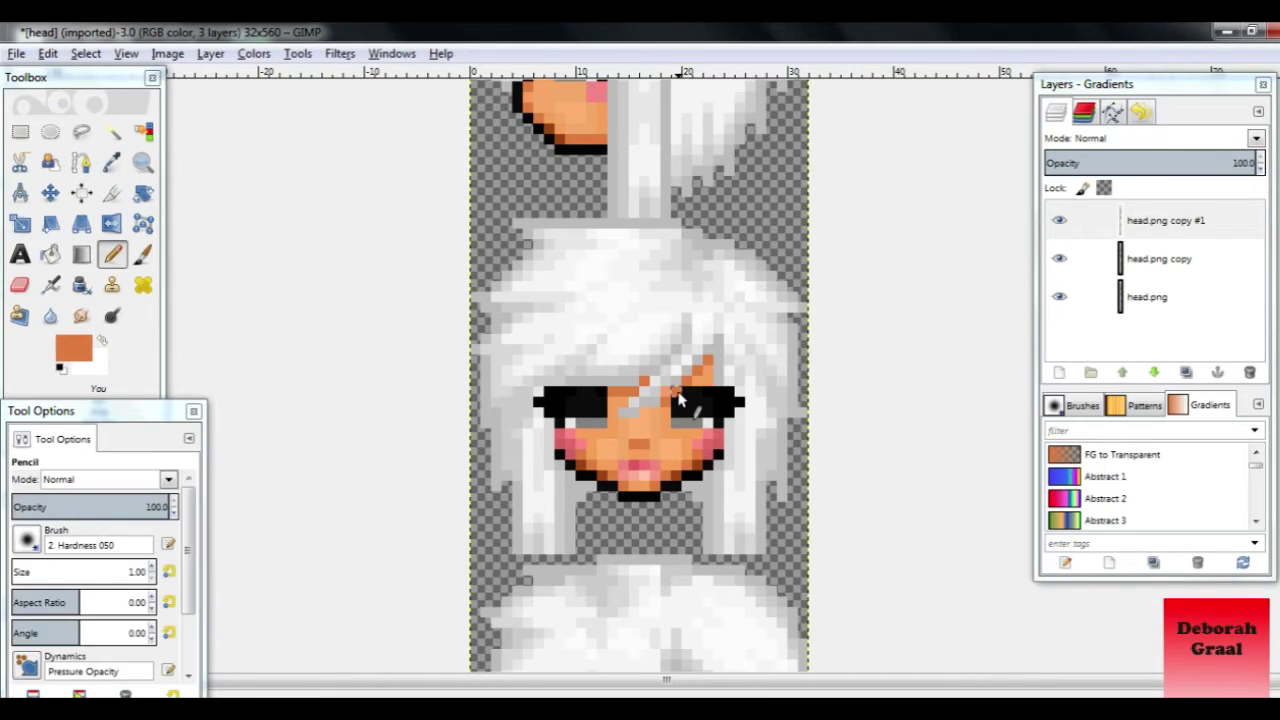
ctrl+click(693, 390)
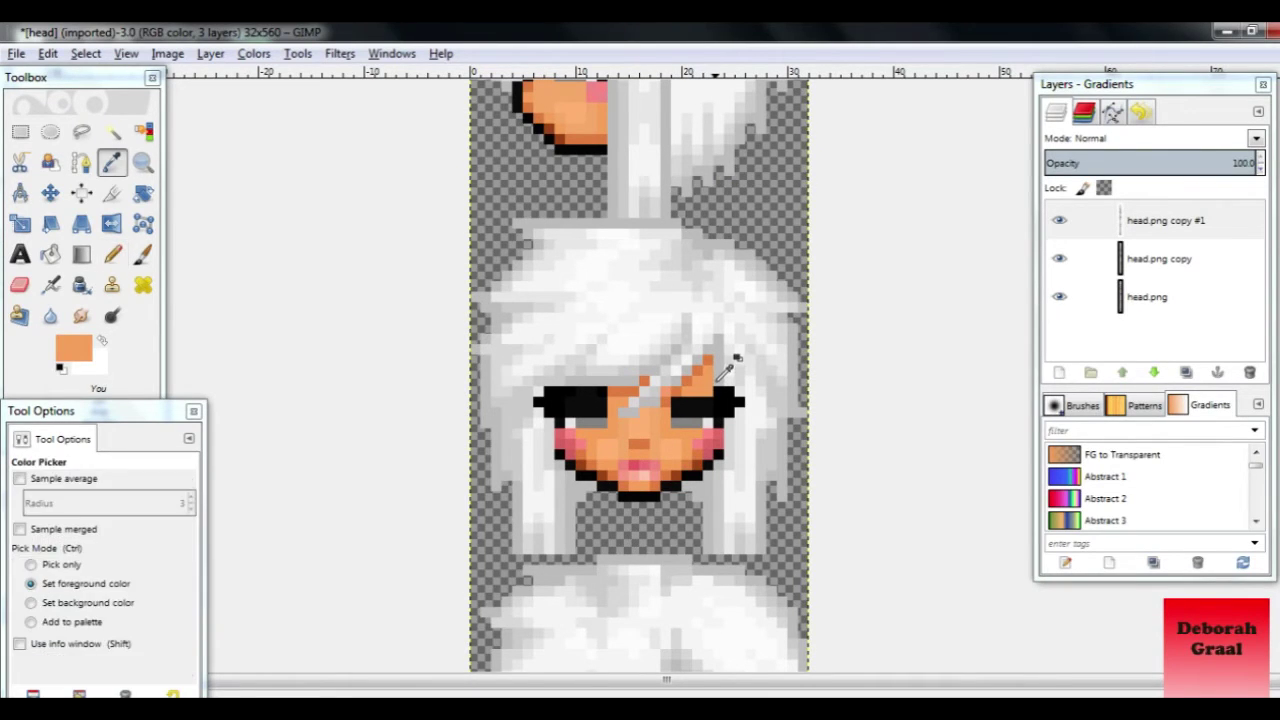
ctrl+click(730, 370)
ctrl+click(737, 367)
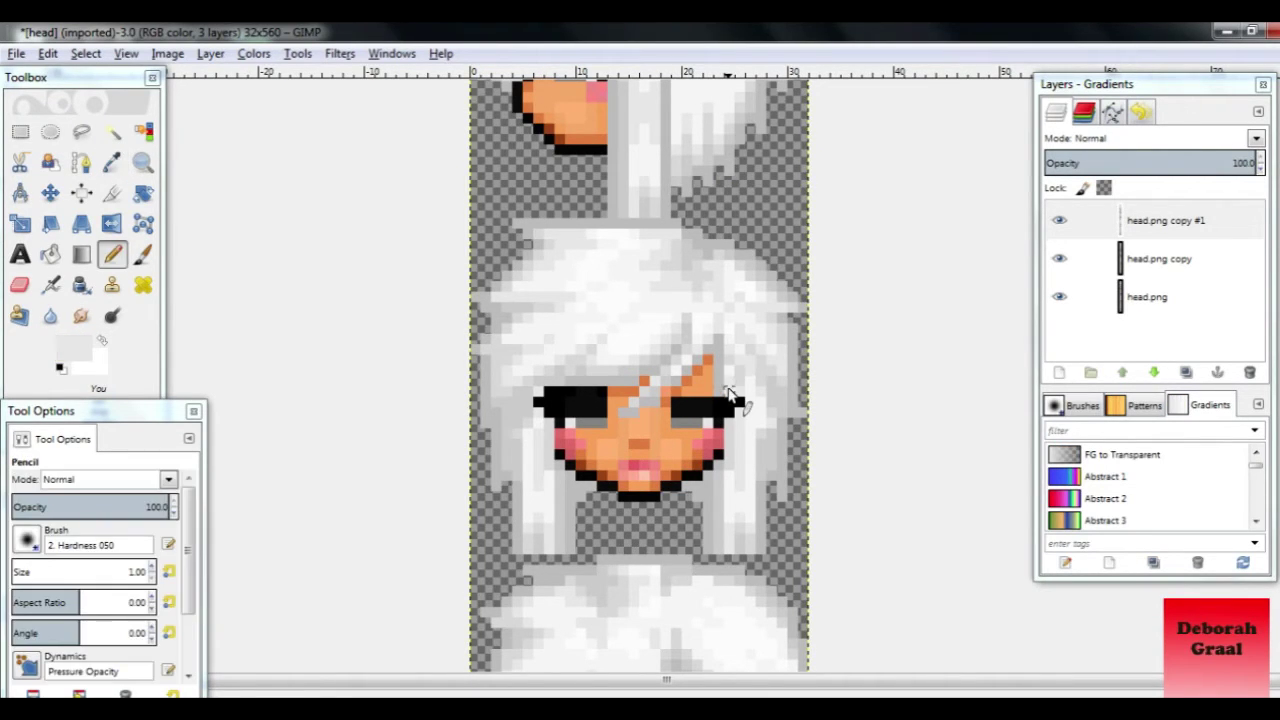
ctrl+click(650, 388)
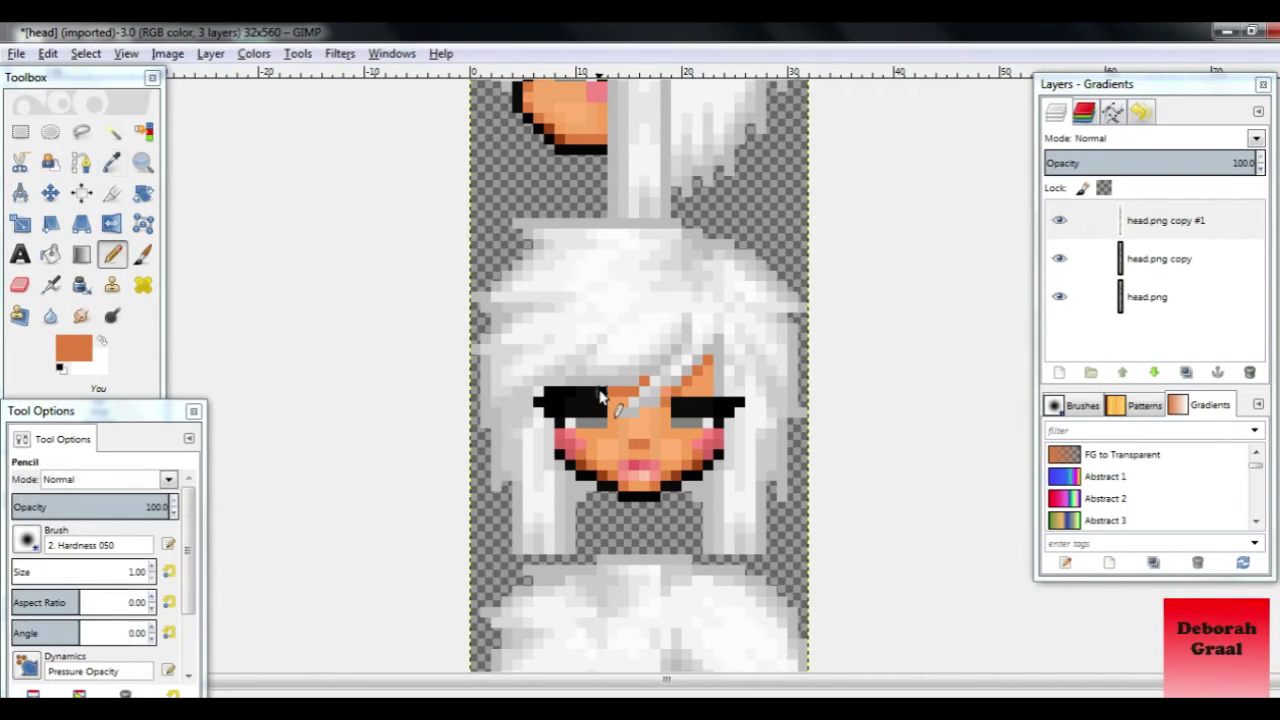
ctrl+click(557, 398)
key(ctrl)
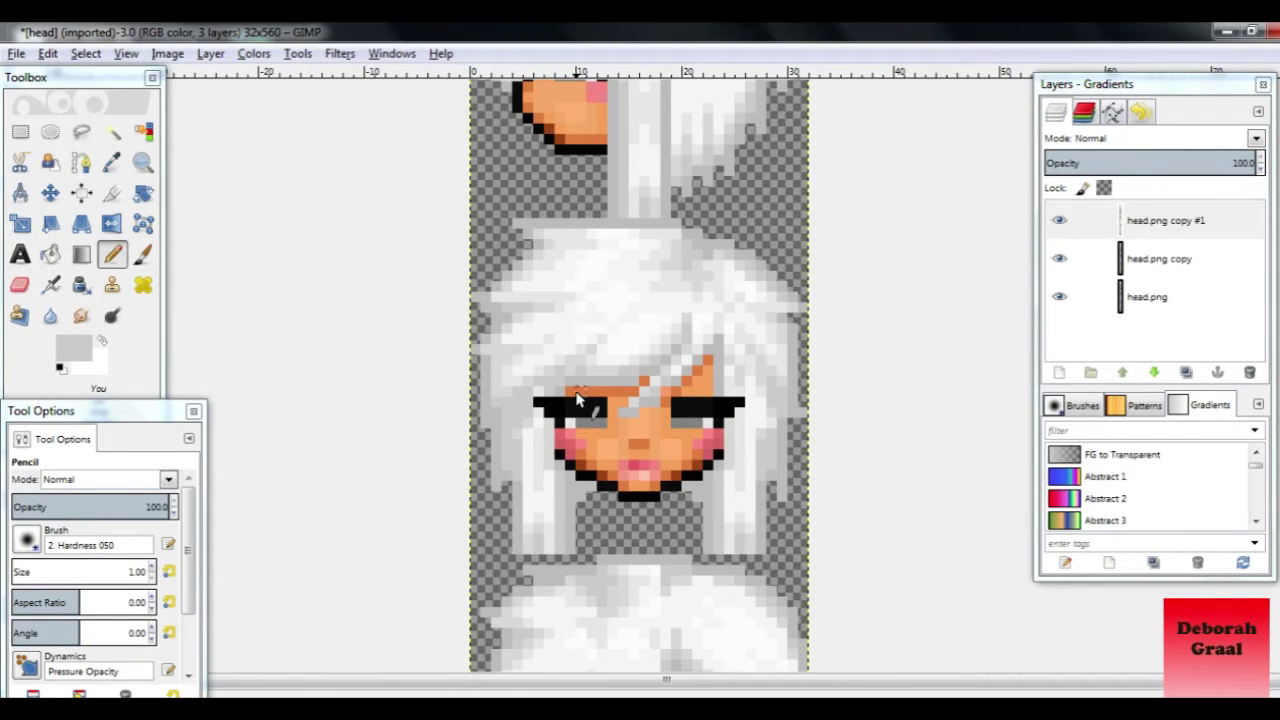
scroll(594, 489, up, 3)
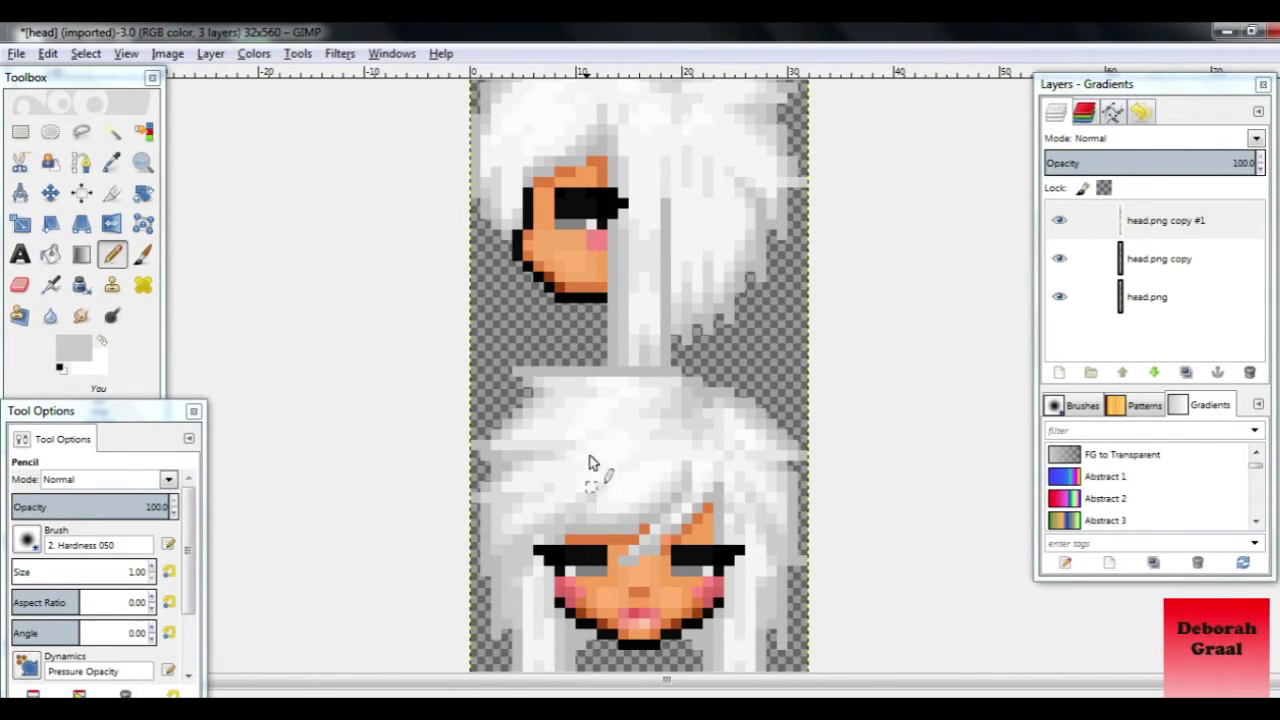
Cover the top of the profile-head eye with skin orange so it looks half-closed
ctrl+click(565, 196)
drag(572, 198, 610, 212)
ctrl+click(600, 190)
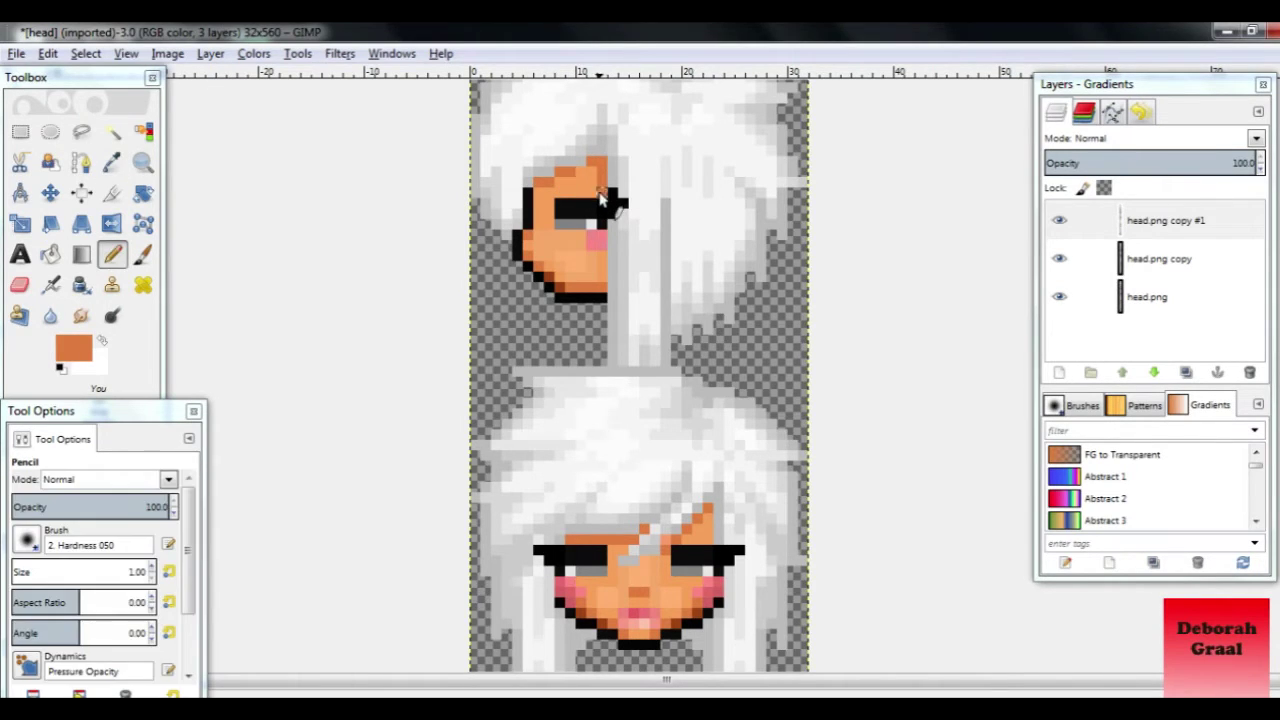
ctrl+click(626, 165)
scroll(640, 412, down, 3)
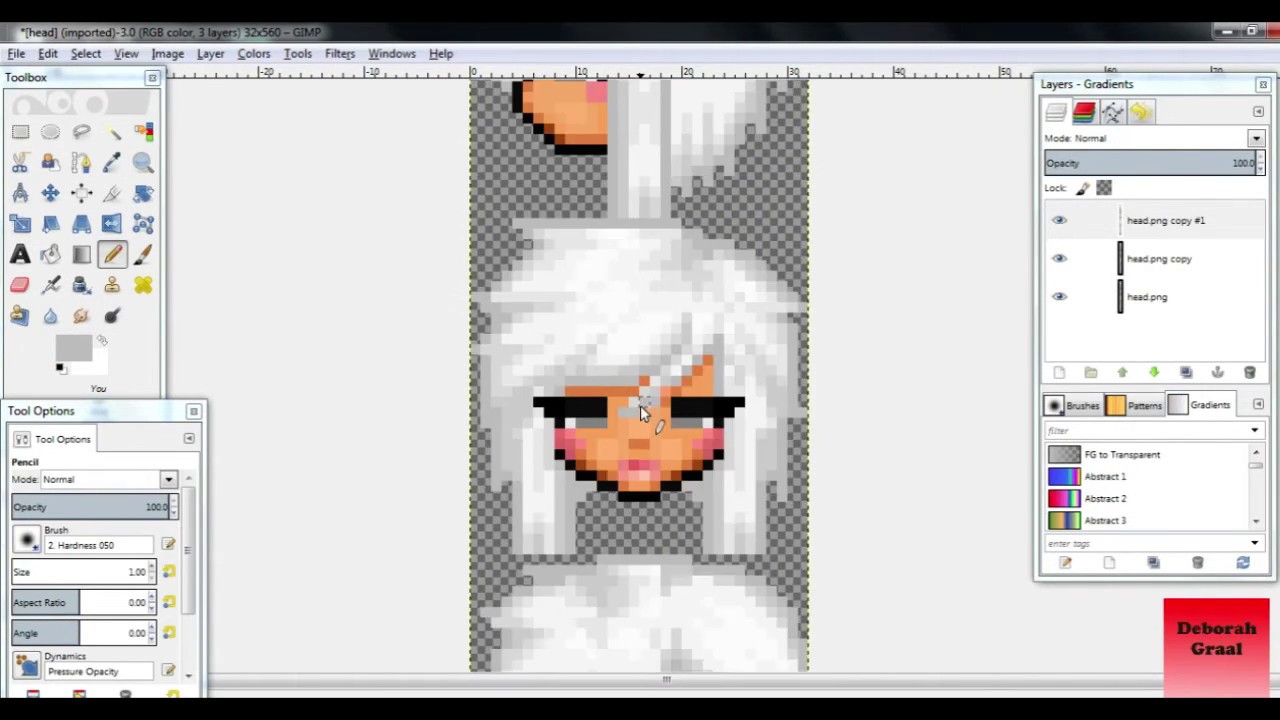
click(1062, 222)
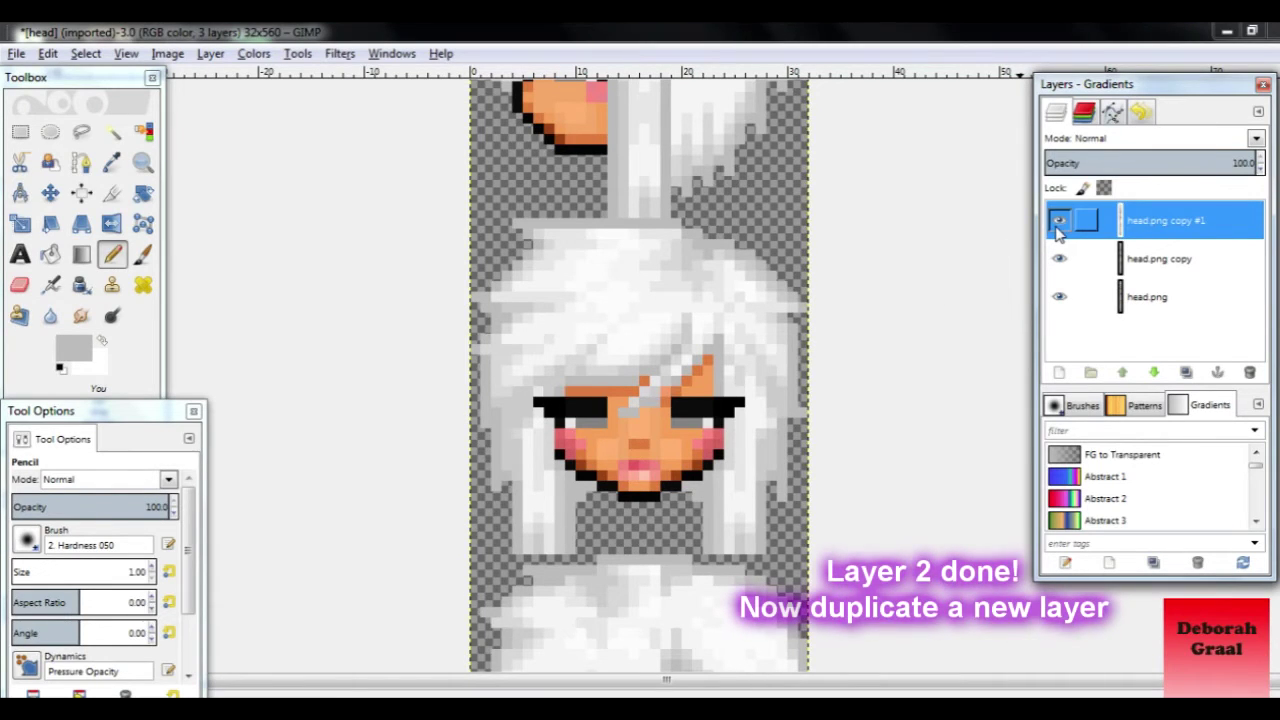
Duplicate the layer as head.png copy #2 and fill both front eyes' grey pixels black
click(1058, 222)
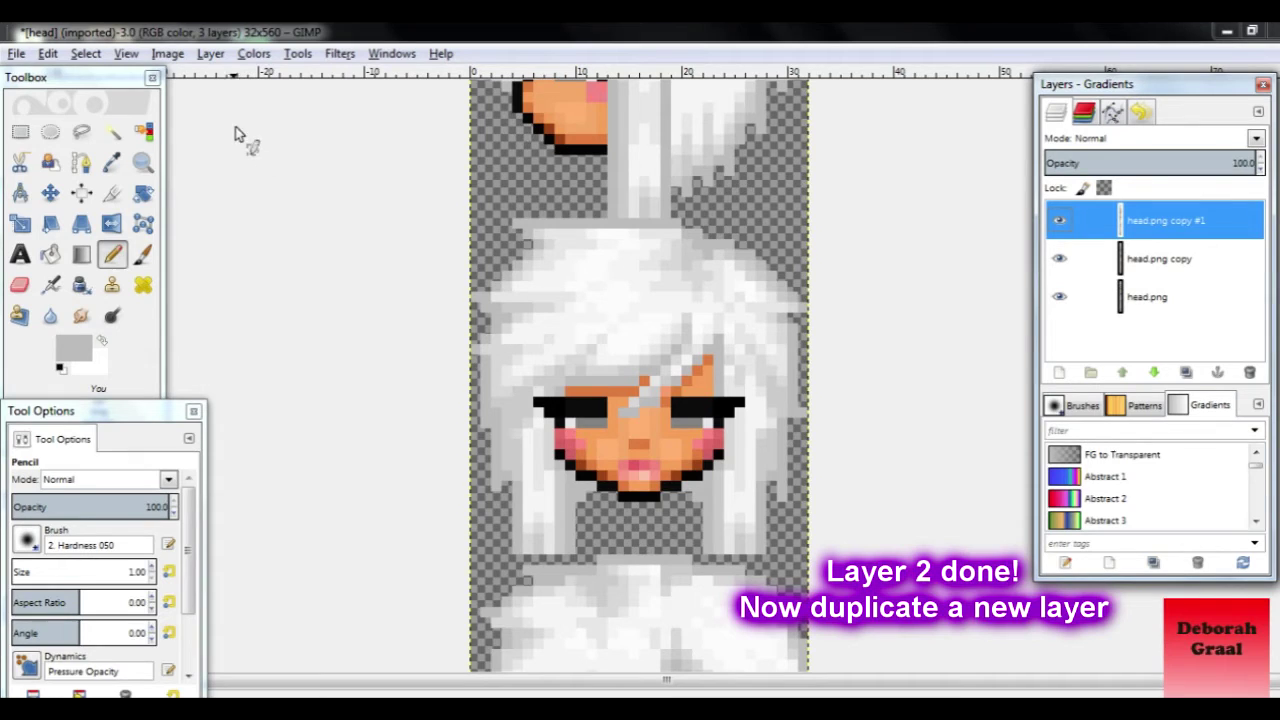
click(209, 55)
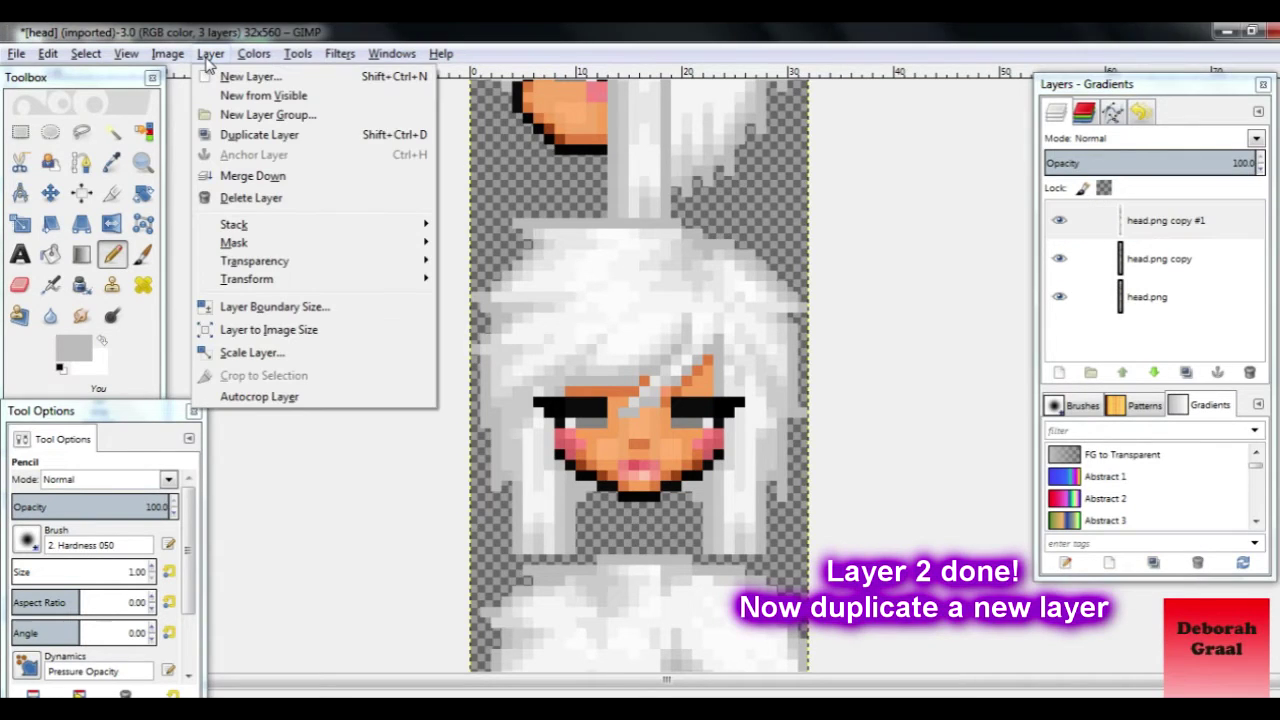
click(230, 138)
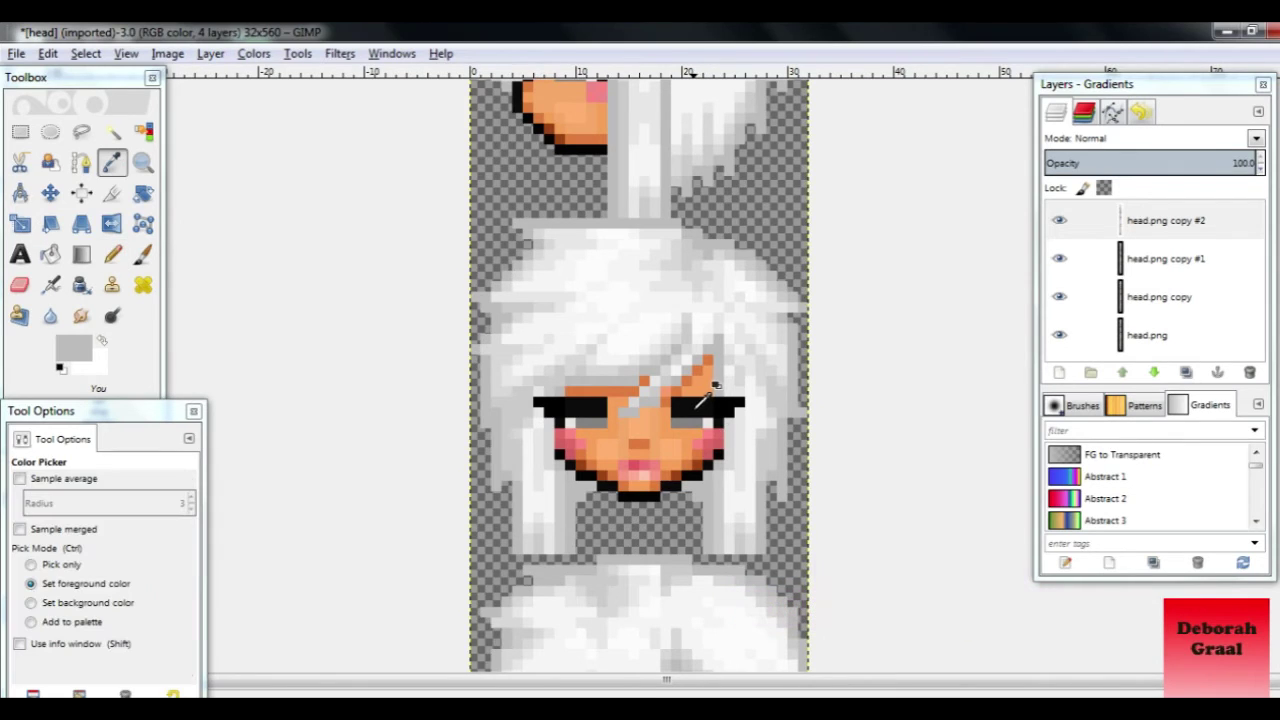
ctrl+click(700, 405)
drag(680, 420, 705, 425)
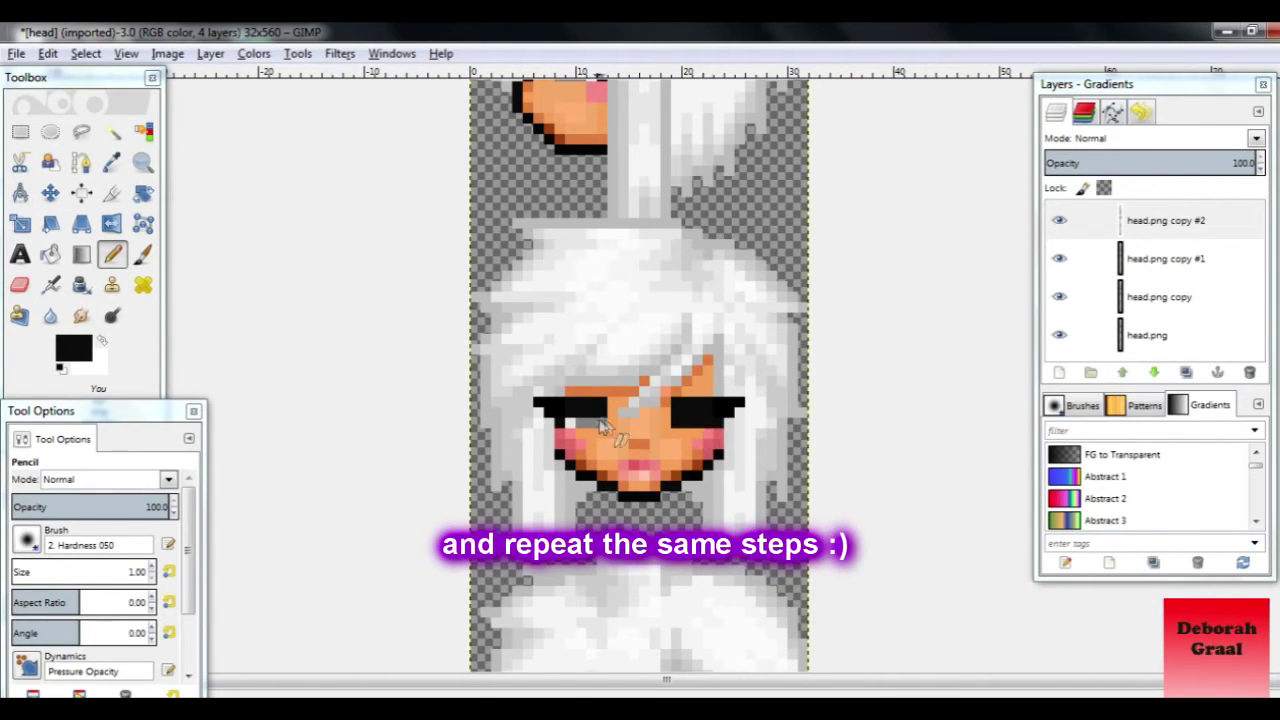
drag(605, 420, 580, 425)
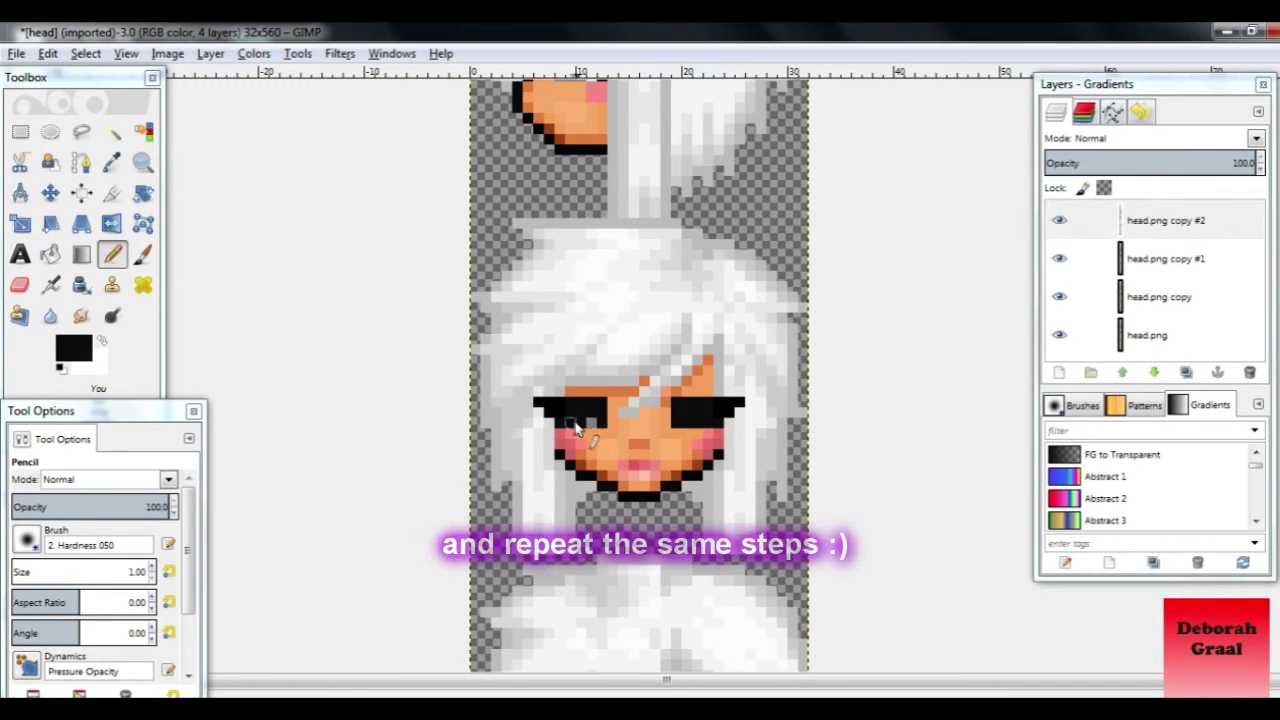
Close the side-view head's eye with a black band edged in skin orange
ctrl+click(676, 400)
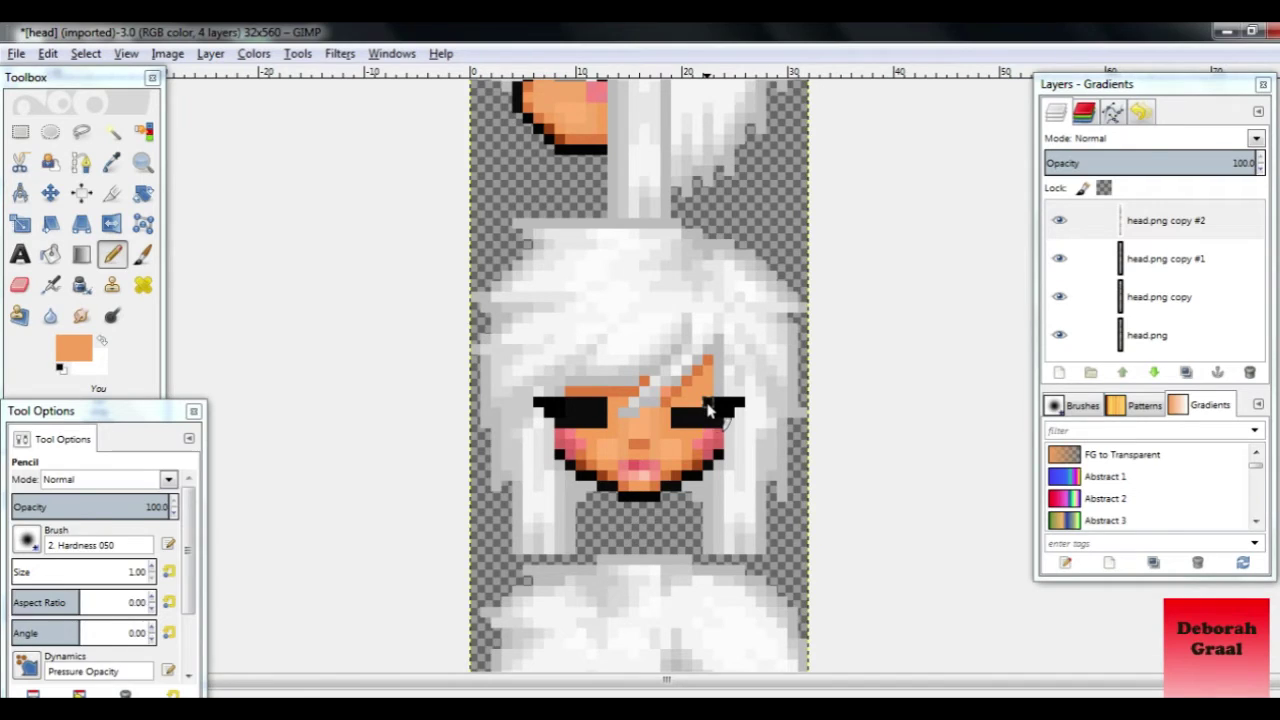
key(ctrl)
key(ctrl)
key(ctrl)
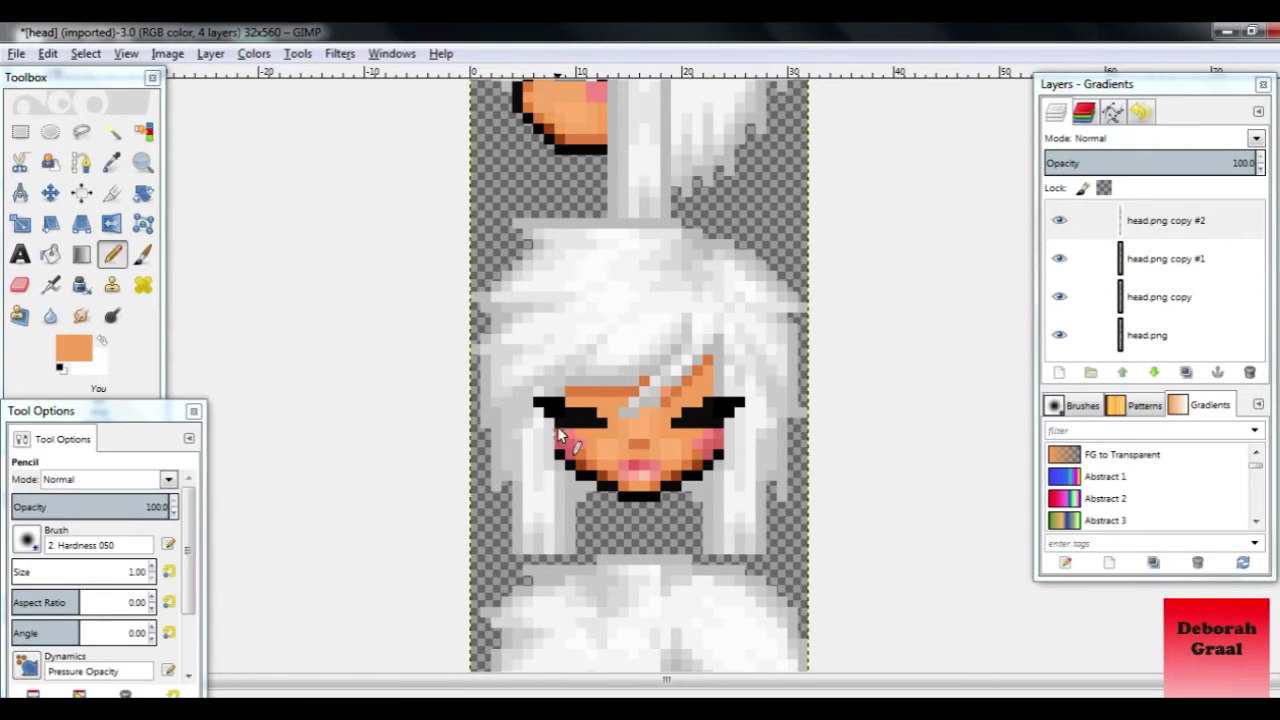
ctrl+click(569, 411)
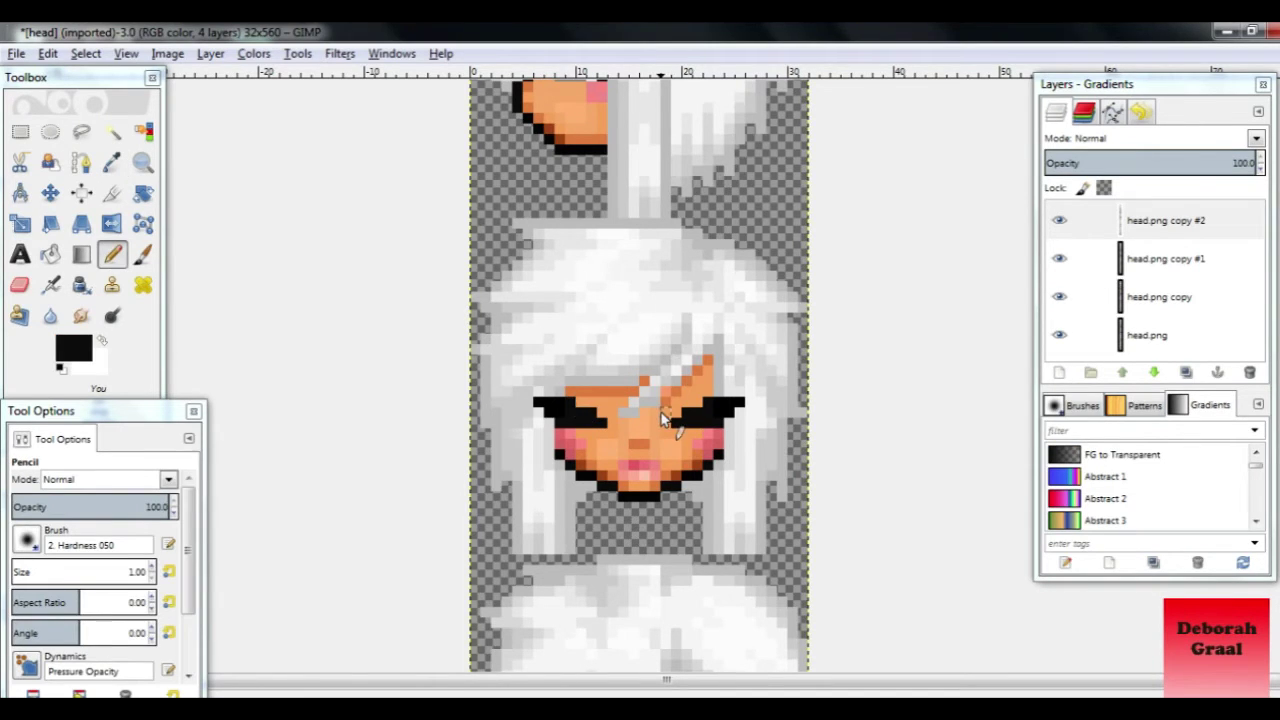
scroll(660, 420, up, 3)
key(ctrl)
drag(563, 223, 581, 223)
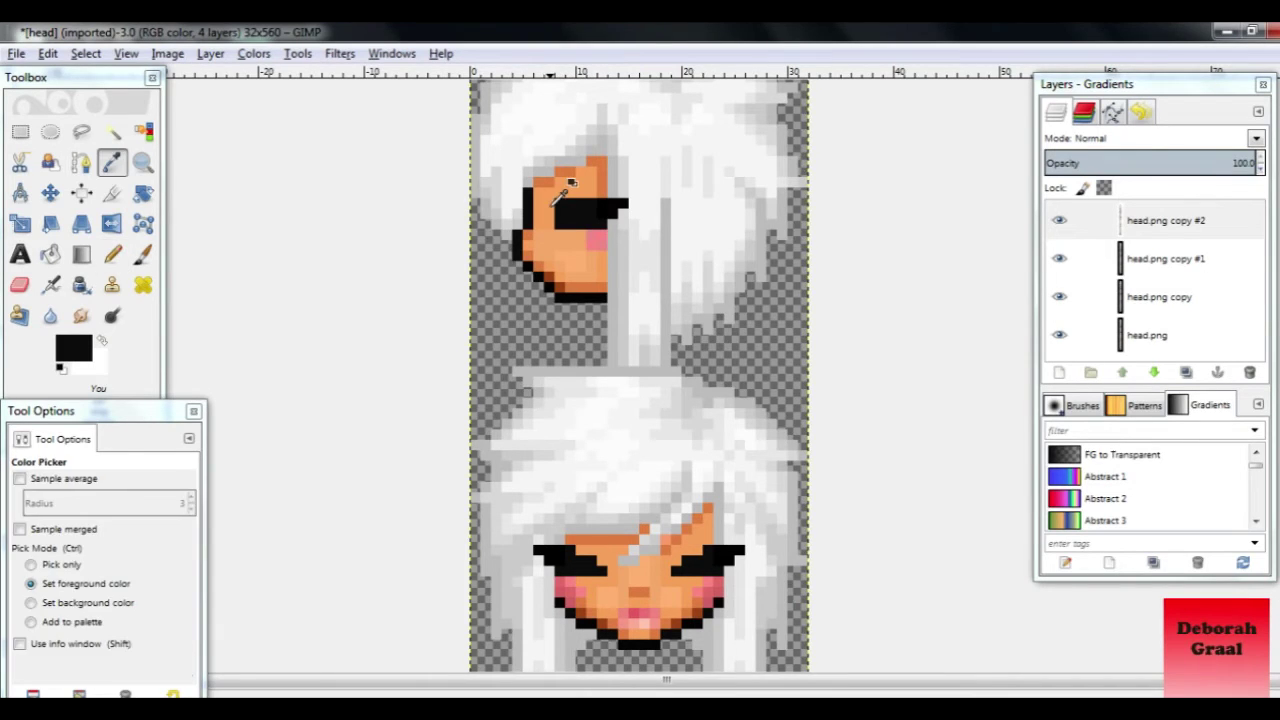
ctrl+click(562, 218)
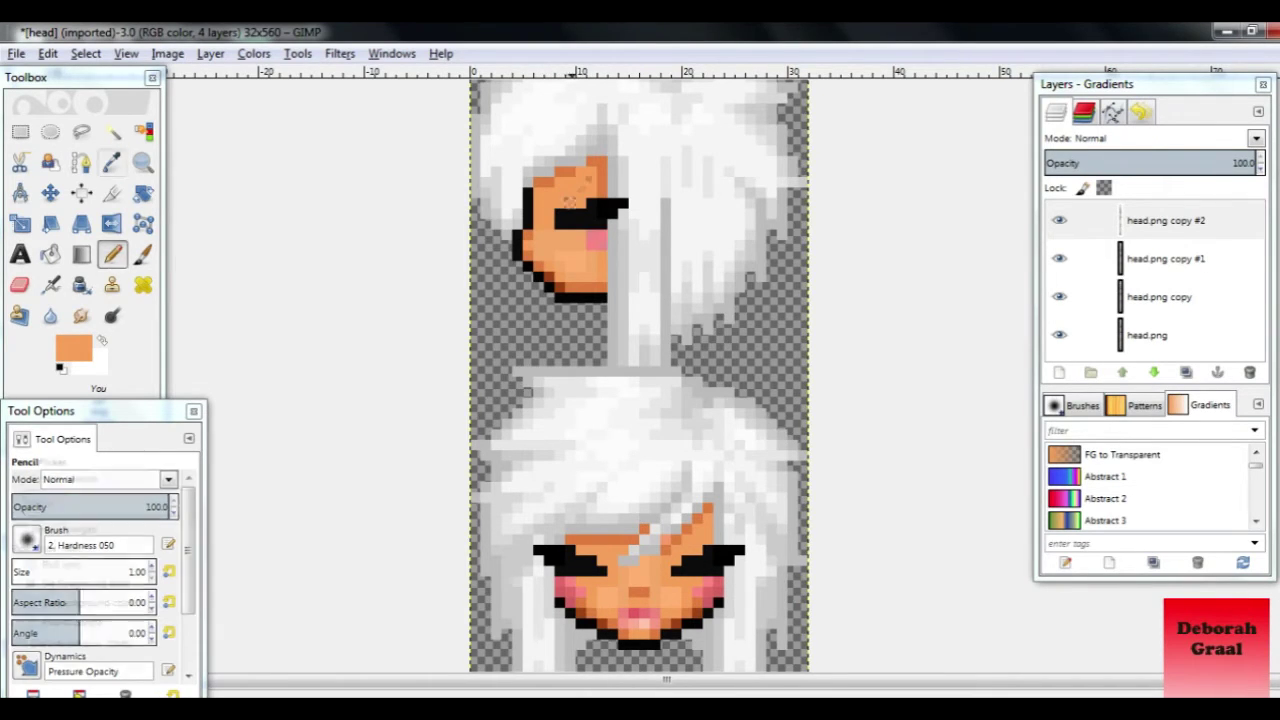
click(560, 214)
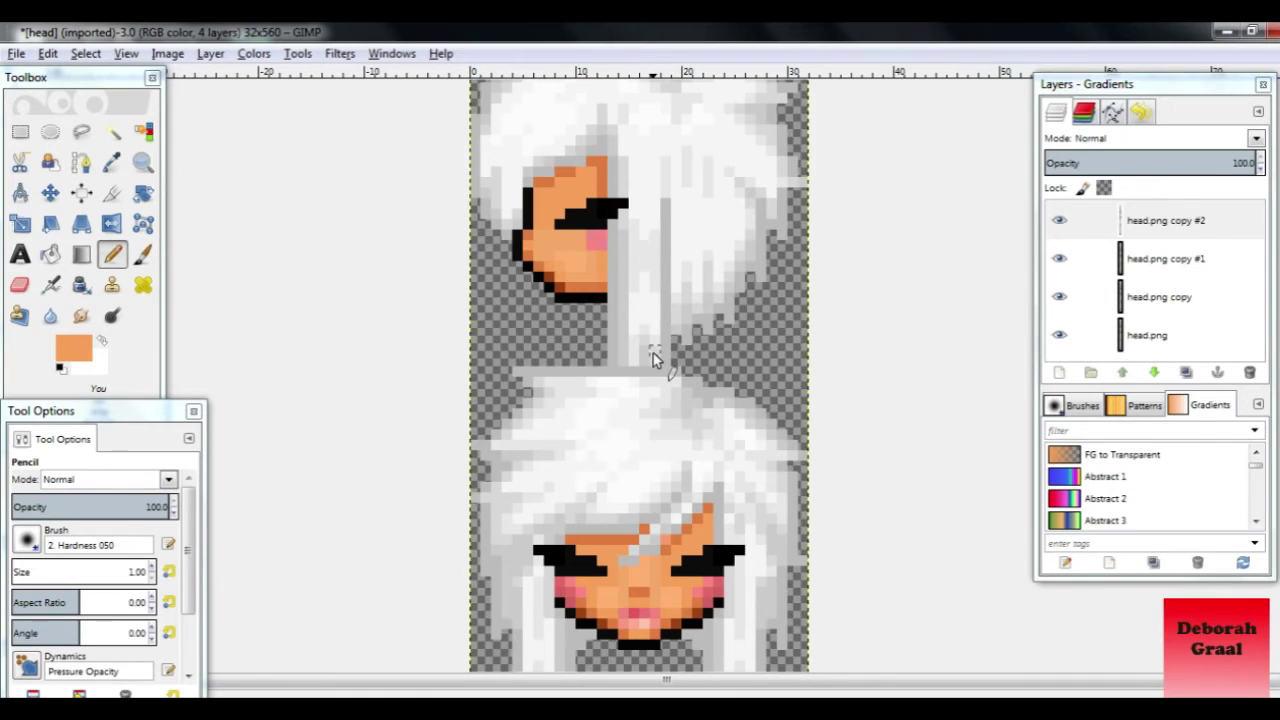
scroll(653, 350, down, 5)
Paint black over the grey pixels under the eye, then toggle head.png copy #2 to compare
ctrl+click(692, 430)
drag(686, 450, 720, 457)
ctrl+click(722, 455)
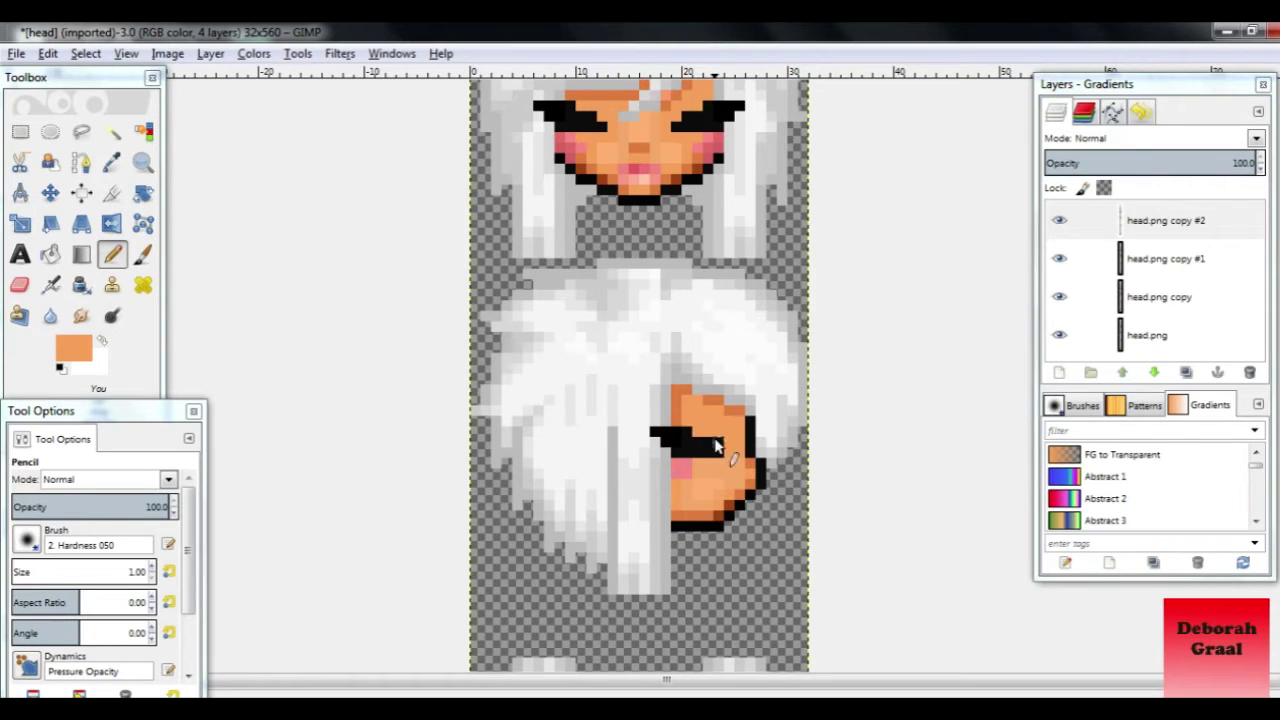
scroll(621, 454, up, 5)
click(1056, 228)
click(1058, 224)
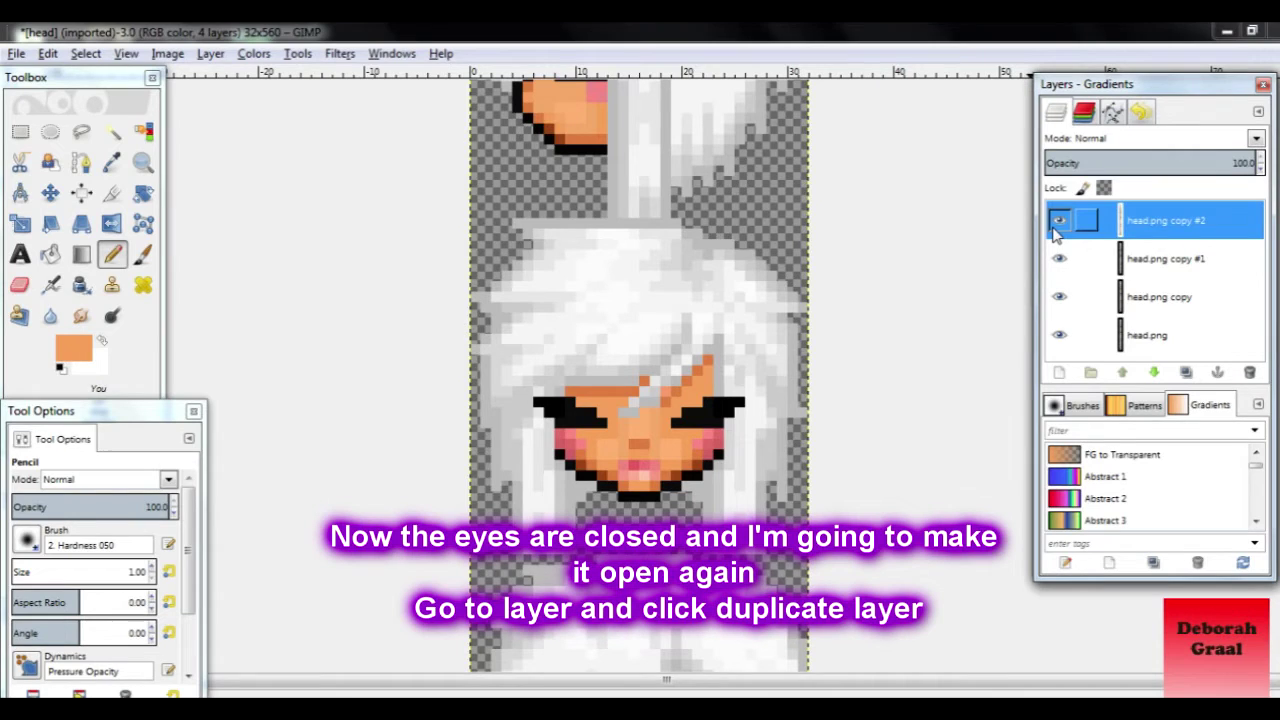
Duplicate the layer as head.png copy #3 and fill the front eyes' gaps with black
click(210, 53)
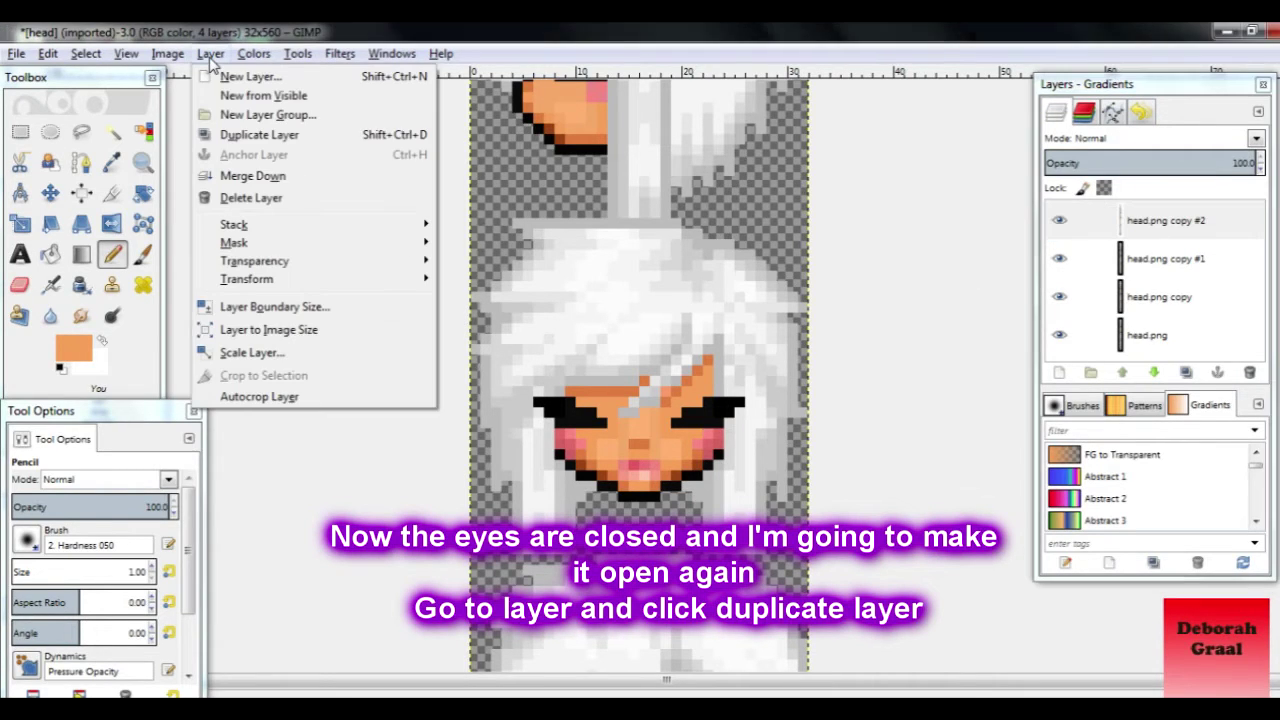
click(237, 140)
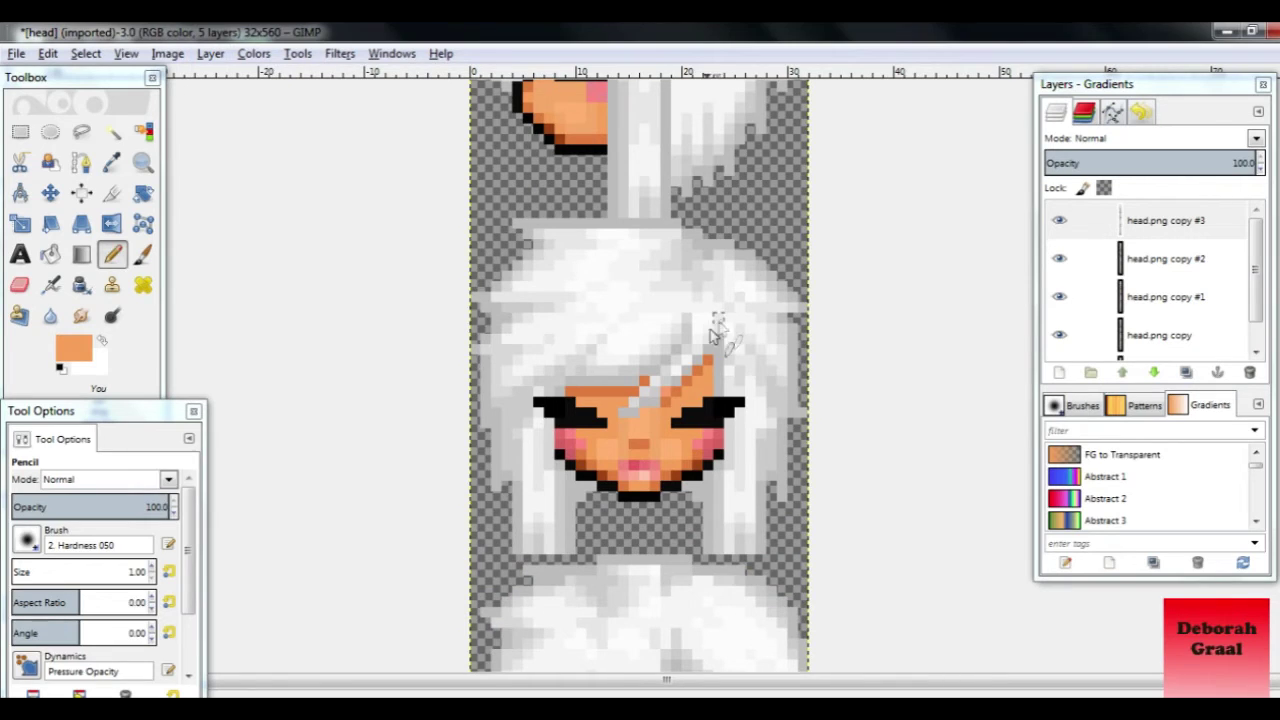
ctrl+click(686, 416)
mouse_move(679, 415)
mouse_down()
mouse_move(705, 425)
mouse_move(698, 403)
mouse_up()
drag(593, 425, 600, 420)
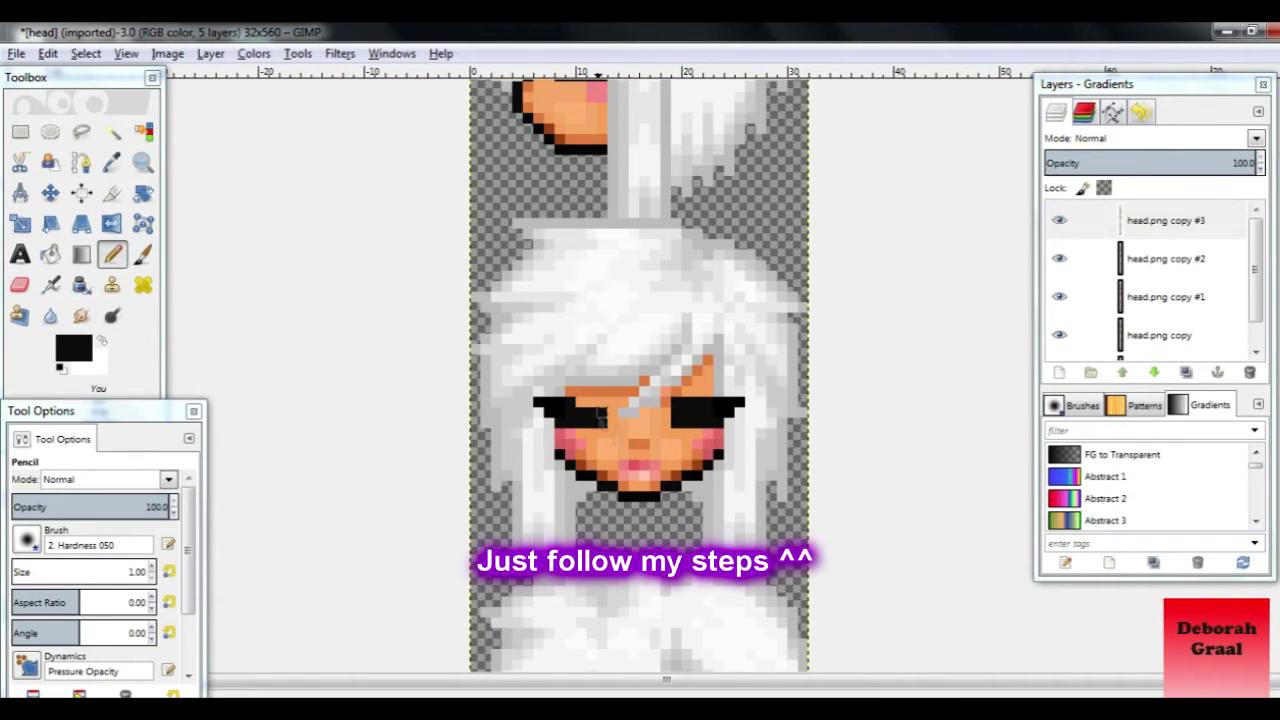
Paint a dark eye band across the side-view head's eye
scroll(637, 432, up, 3)
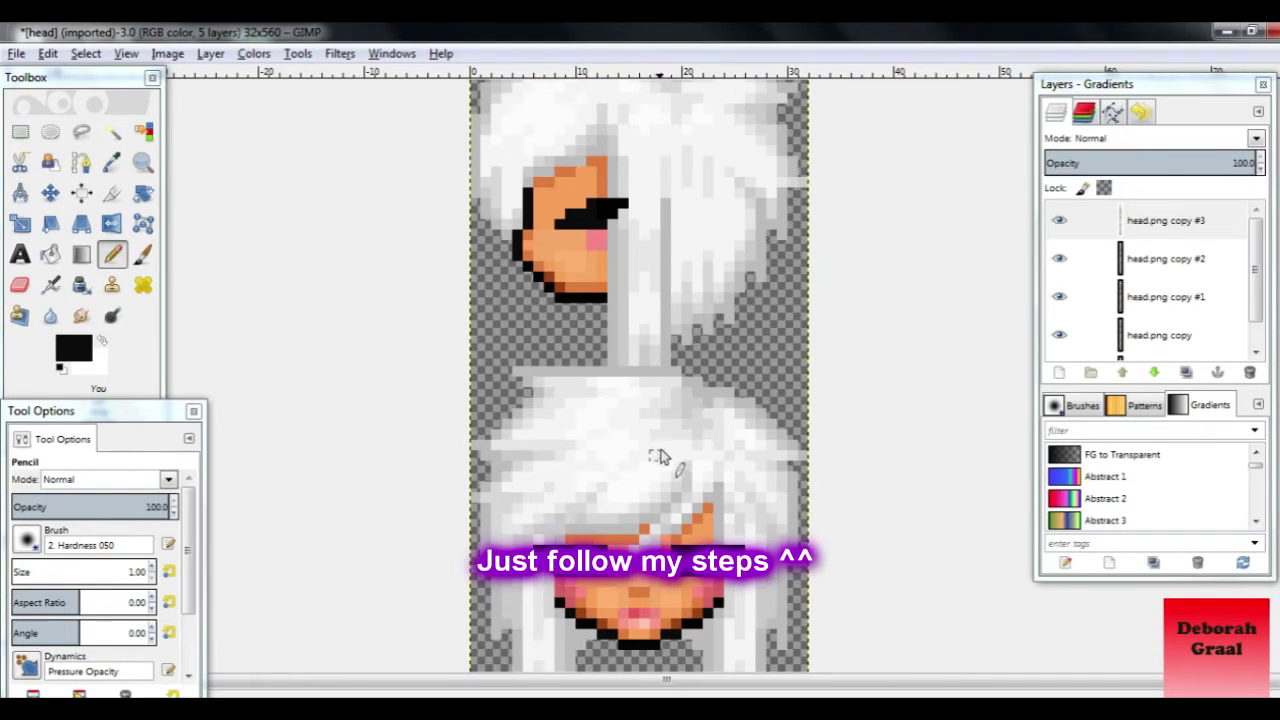
drag(562, 213, 572, 212)
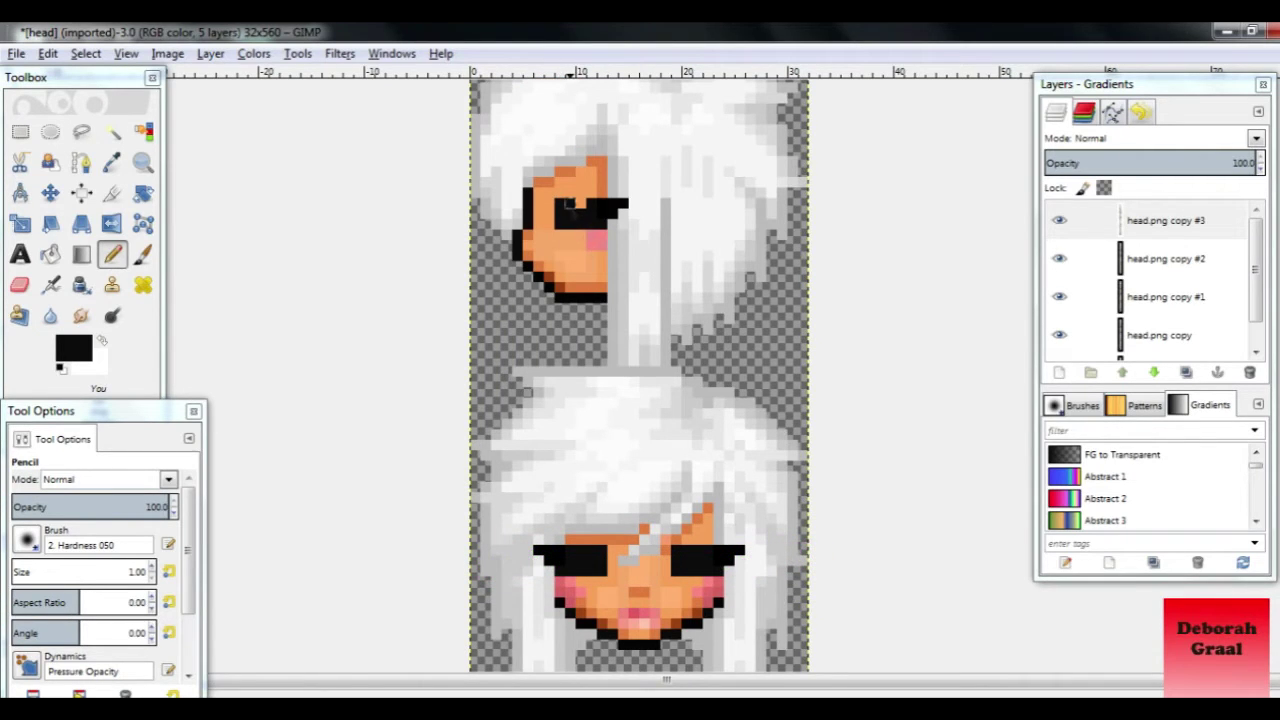
scroll(640, 300, down, 6)
scroll(697, 383, down, 3)
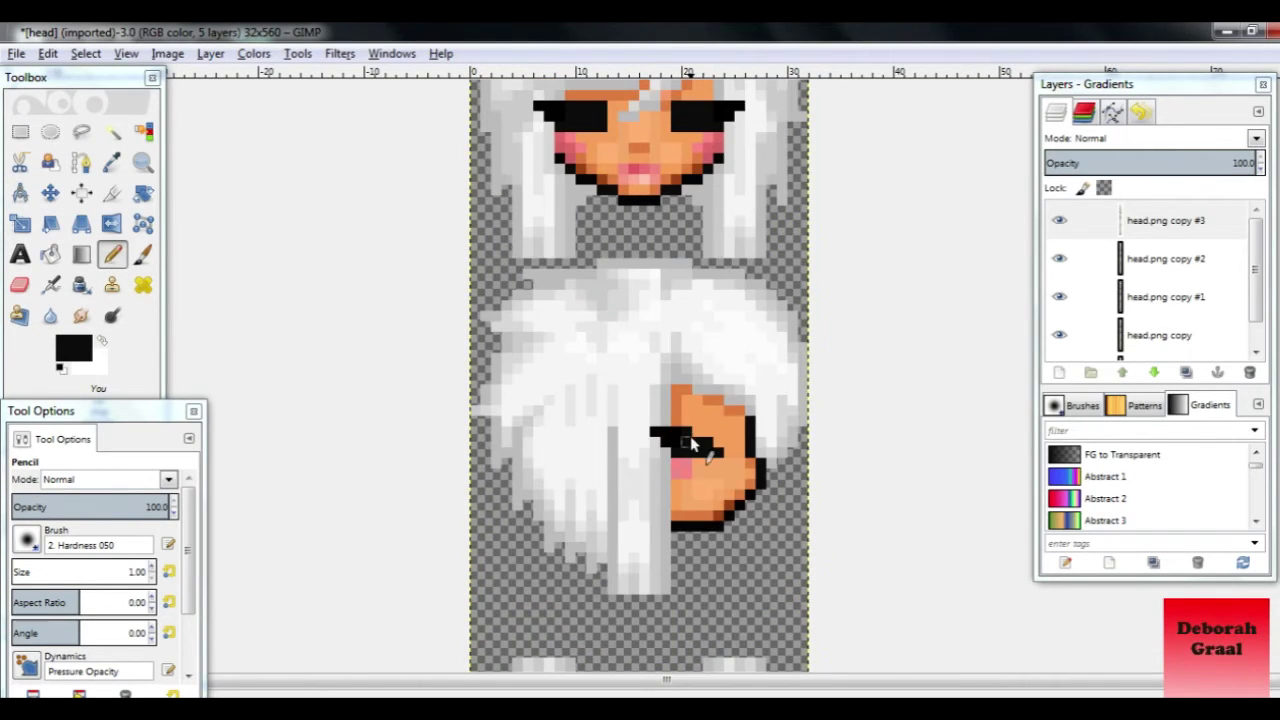
drag(704, 440, 718, 441)
scroll(626, 354, down, 5)
Sample a light colour from the back-view head and retouch its pixels
key(o)
click(720, 322)
key(n)
scroll(715, 335, up, 5)
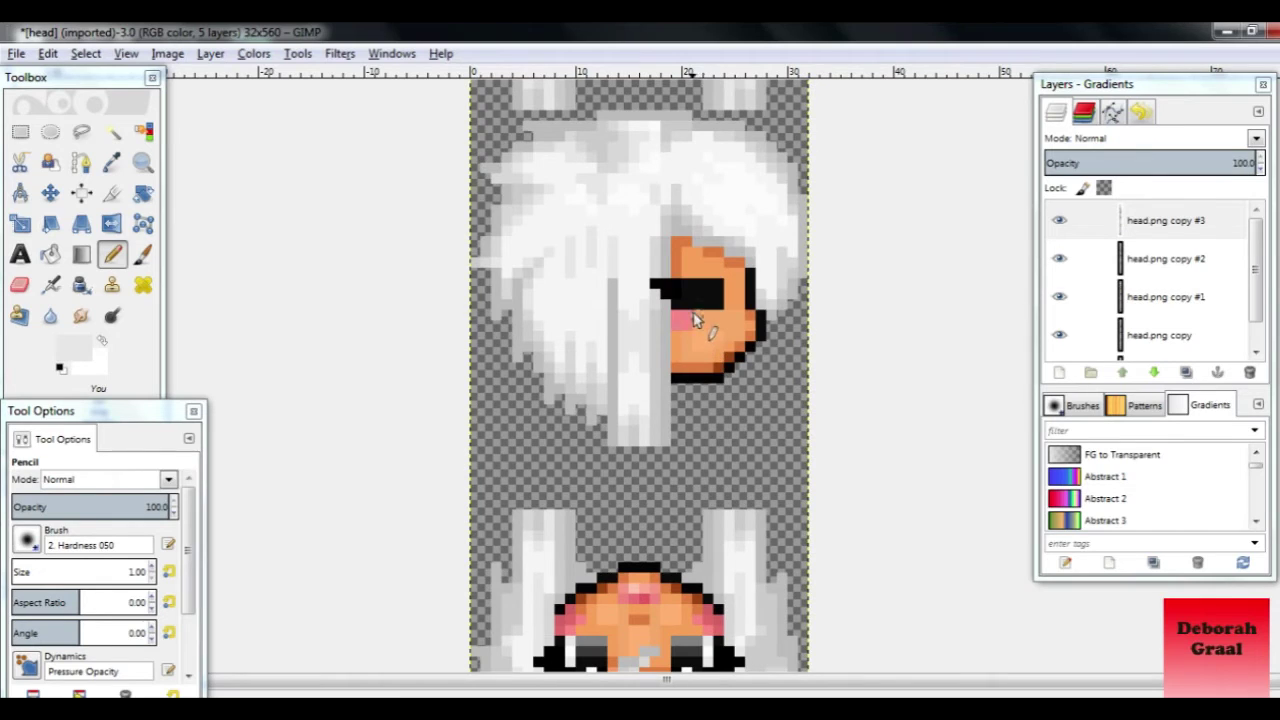
scroll(686, 308, up, 3)
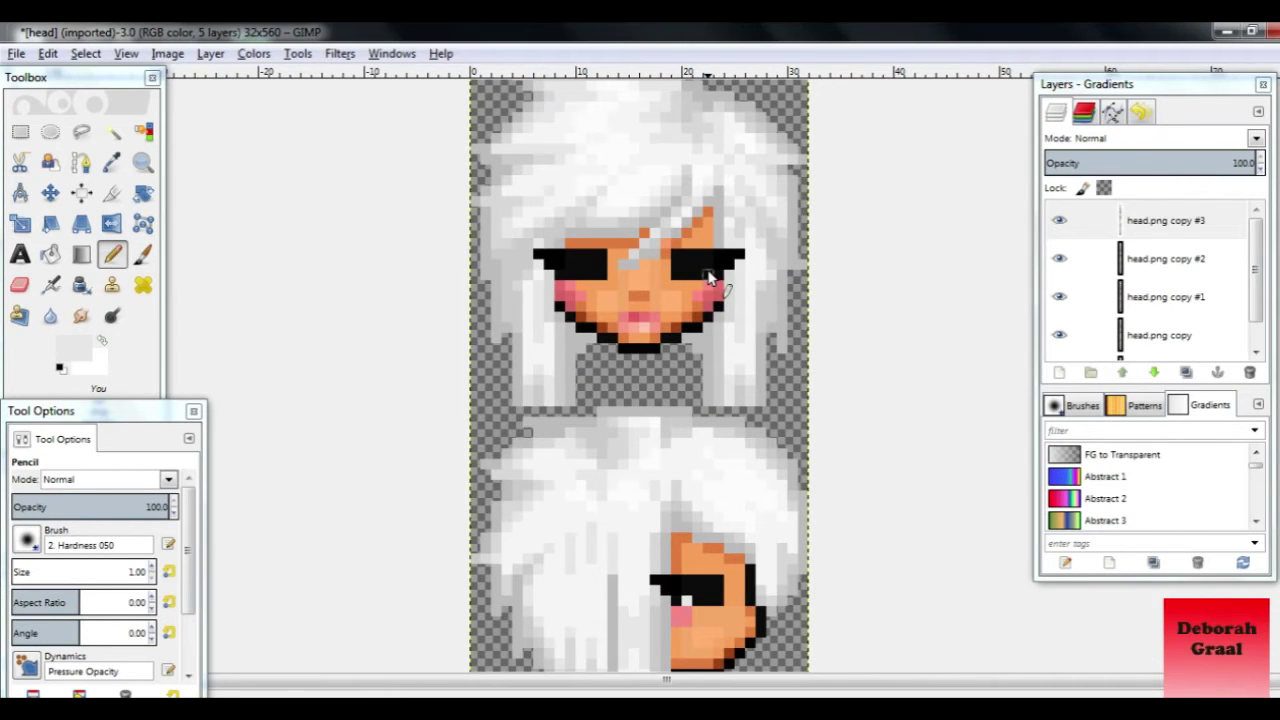
scroll(630, 340, up, 1)
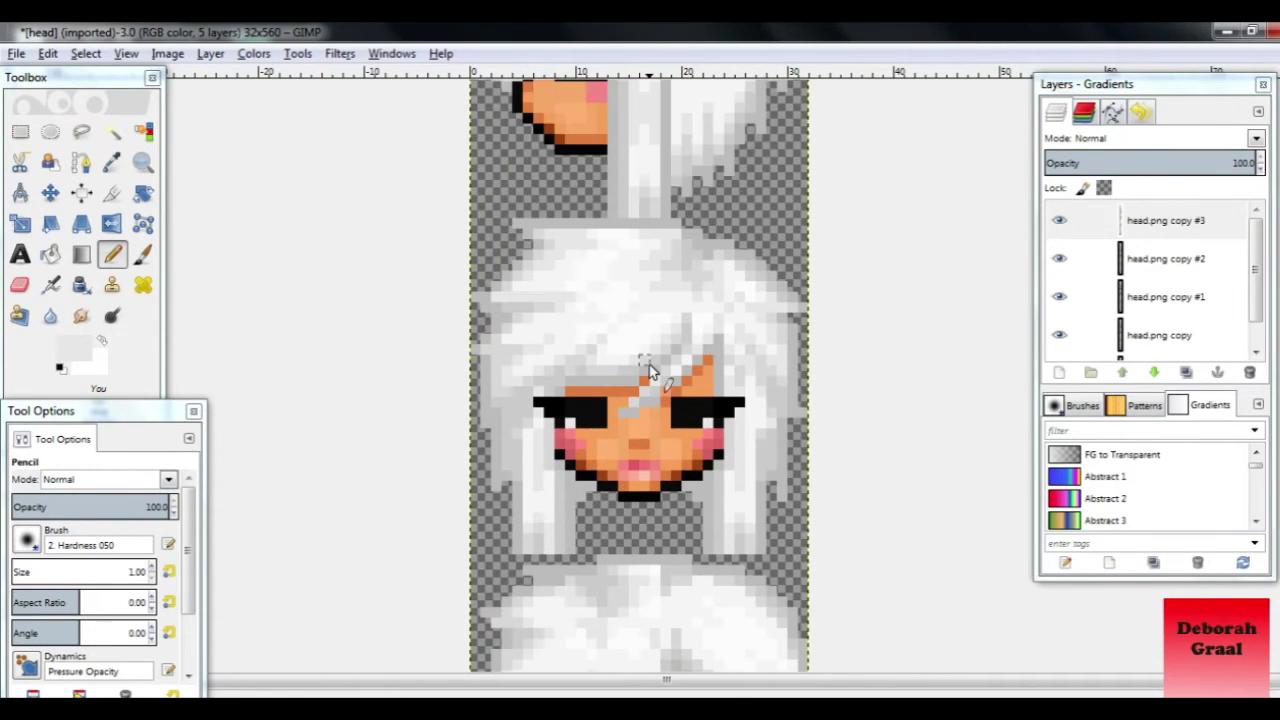
scroll(648, 368, up, 2)
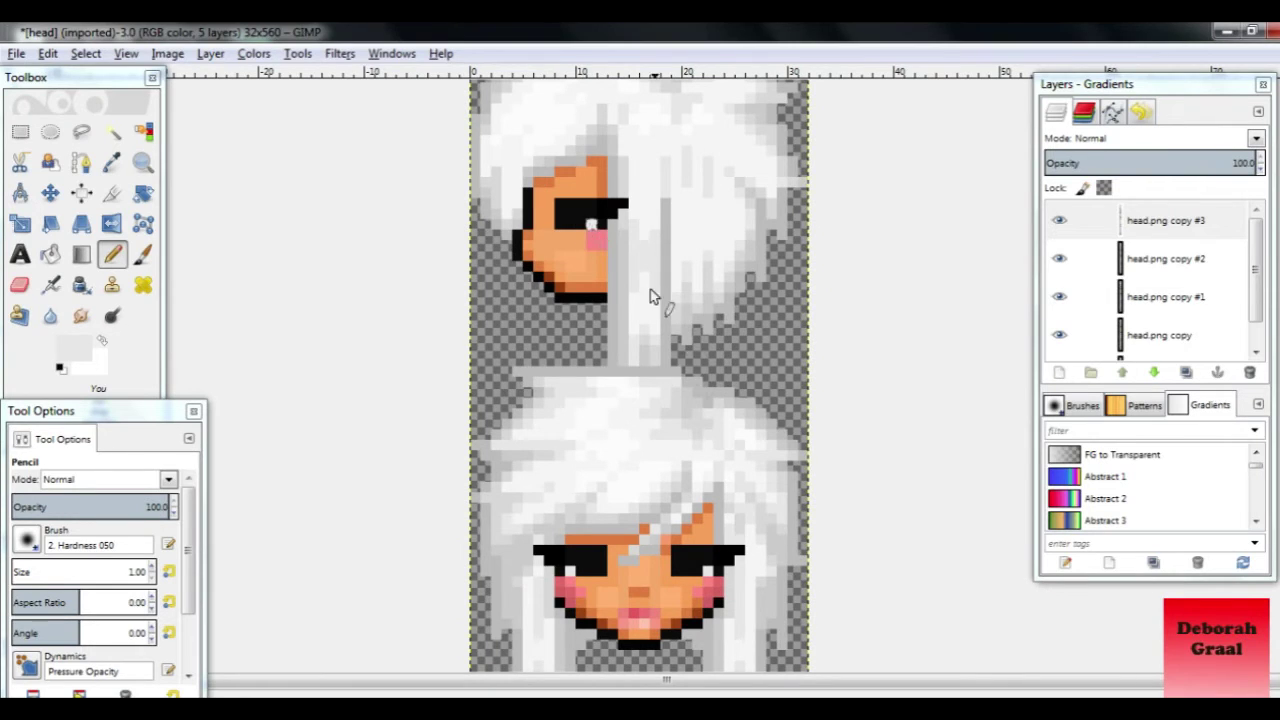
scroll(686, 404, down, 3)
scroll(686, 404, down, 3)
Add grey beneath the lids using the back-view eye colour, then select head.png copy #3
key(o)
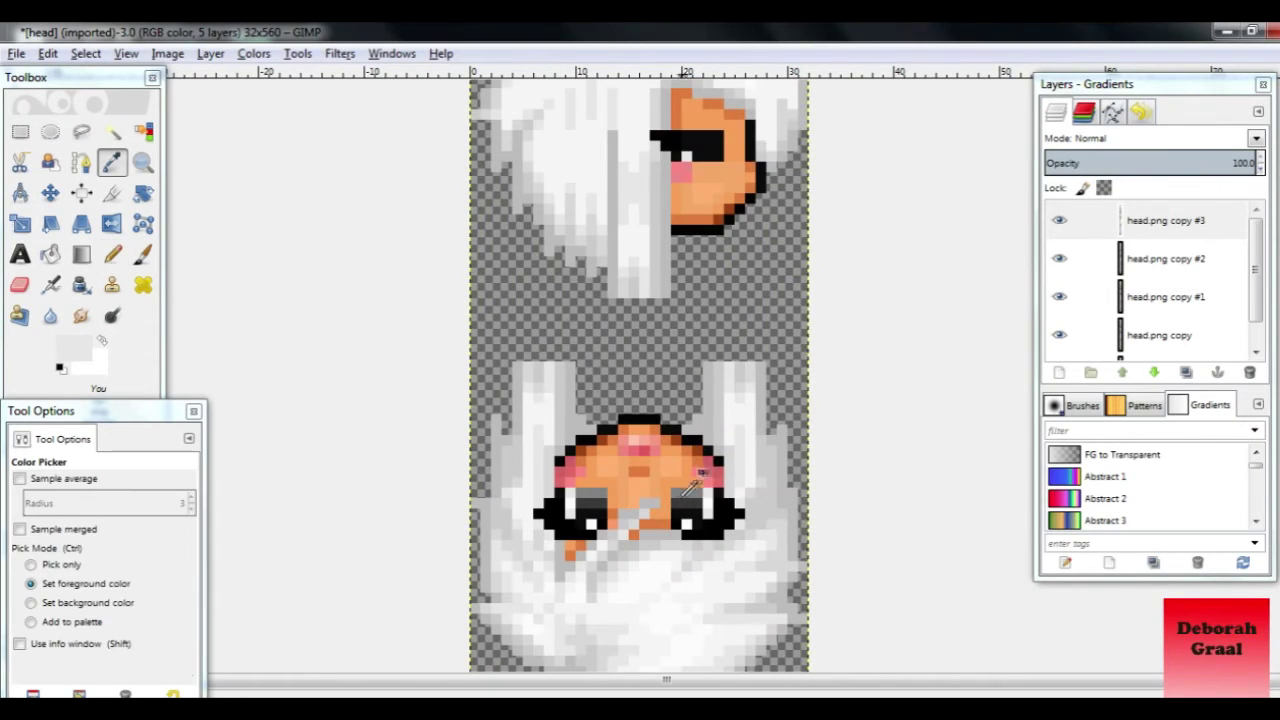
click(700, 484)
key(n)
scroll(708, 430, up, 3)
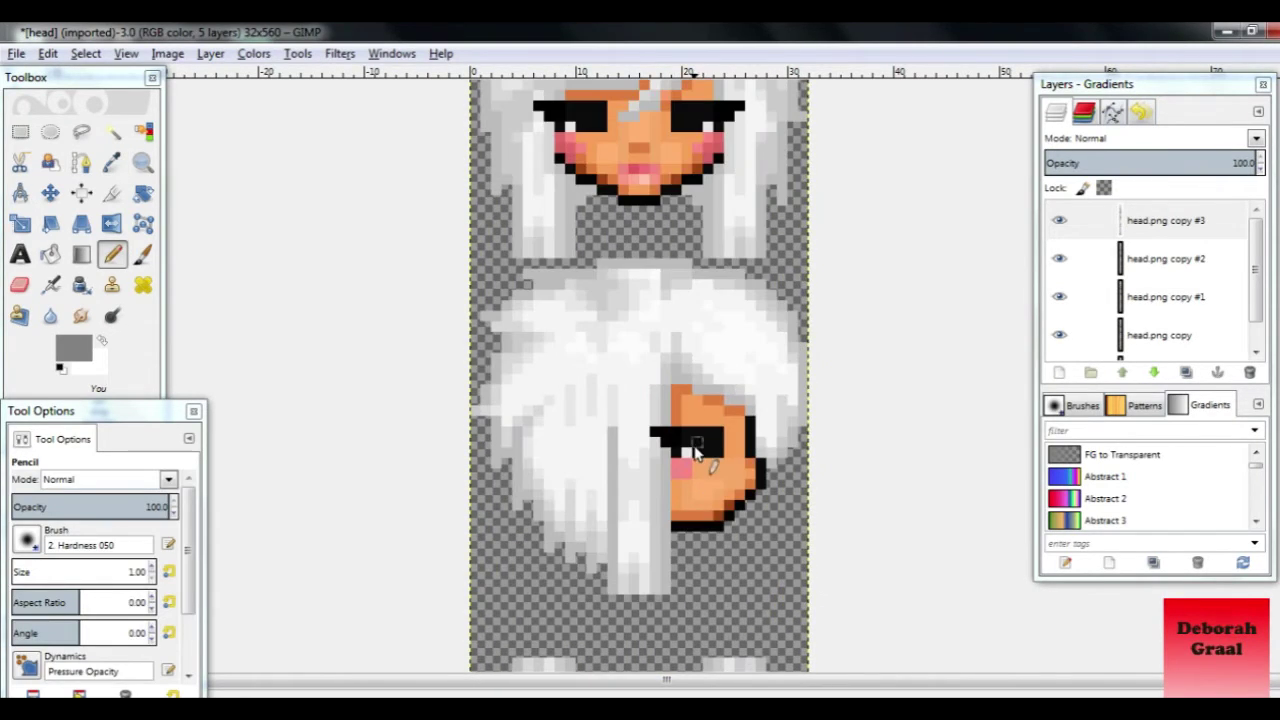
scroll(700, 420, up, 2)
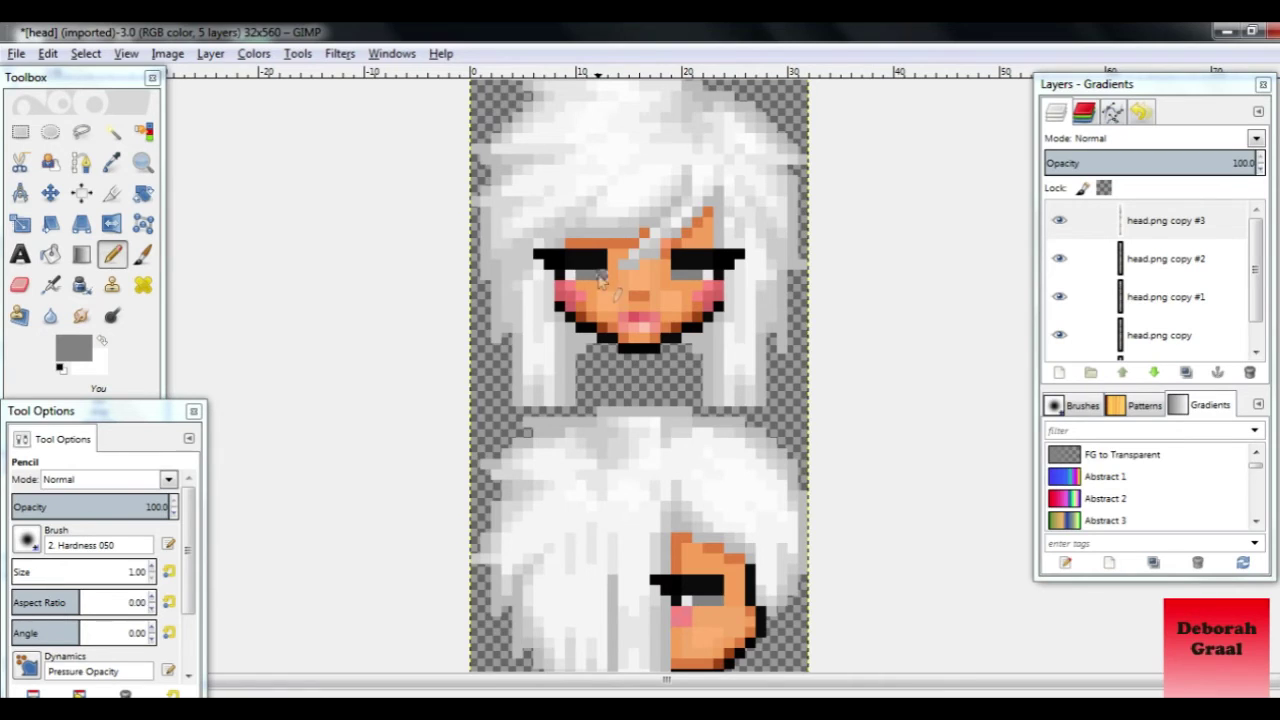
scroll(590, 280, up, 4)
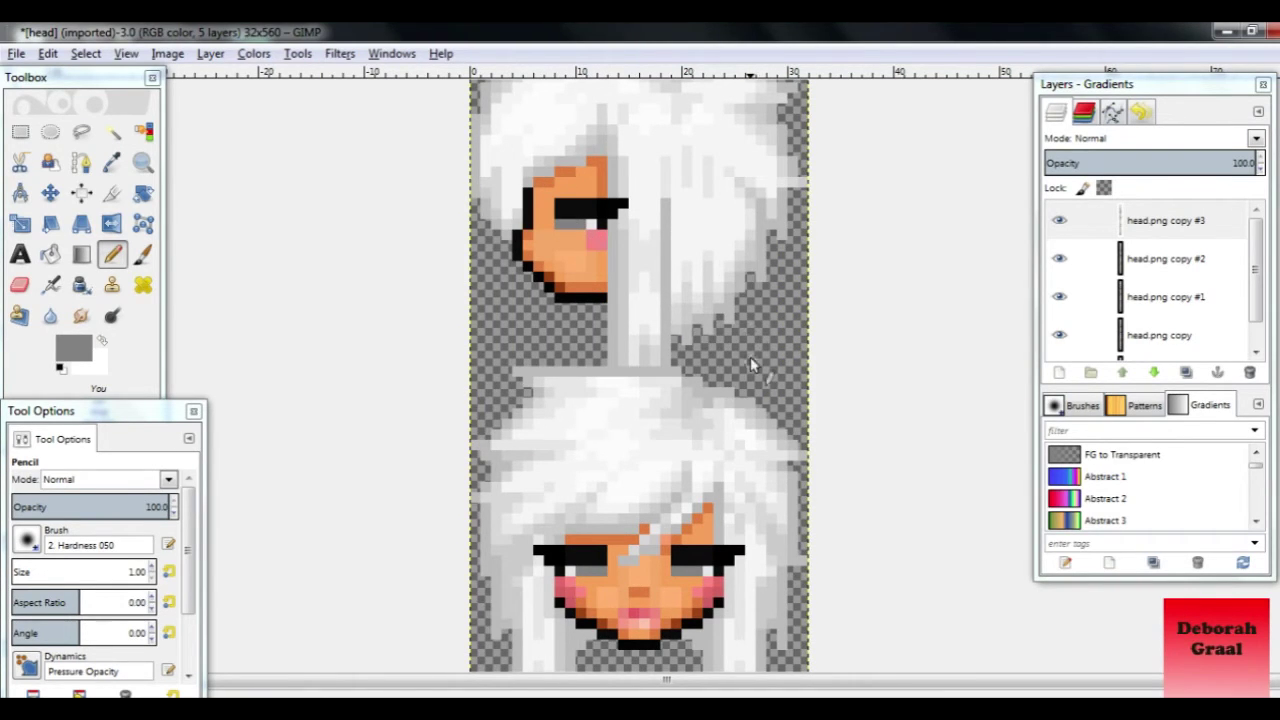
scroll(700, 388, down, 2)
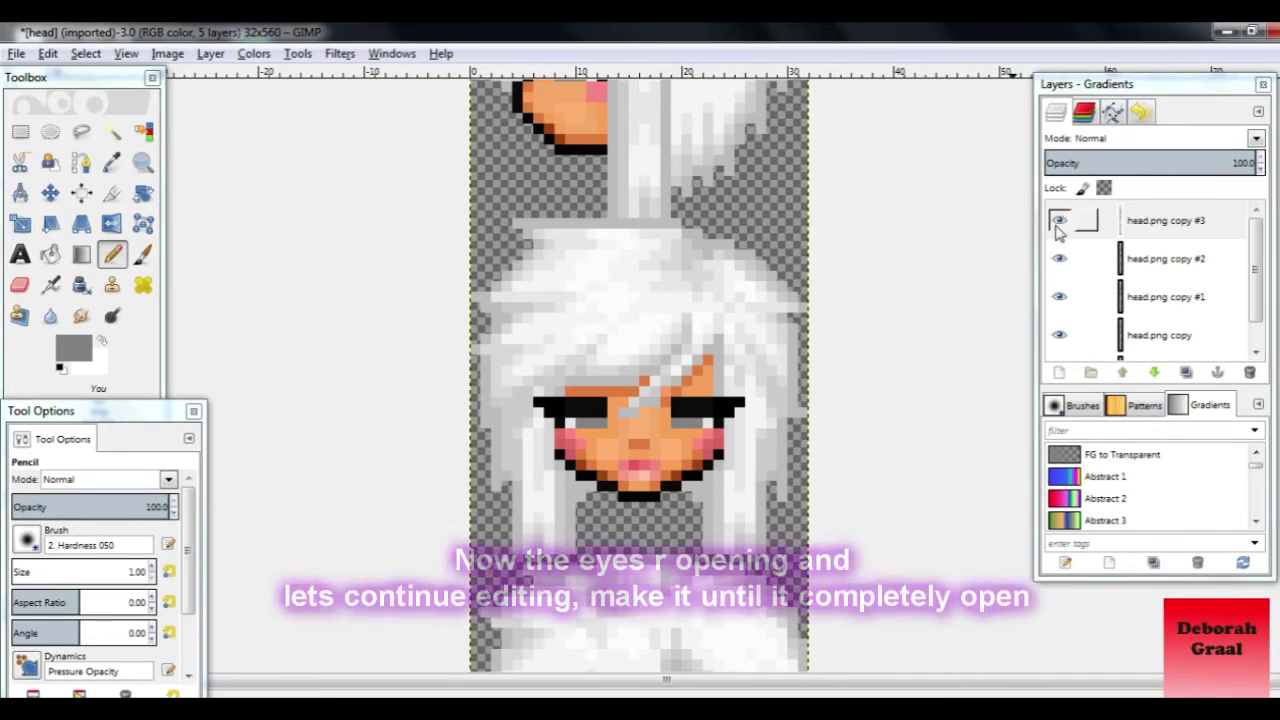
click(1070, 220)
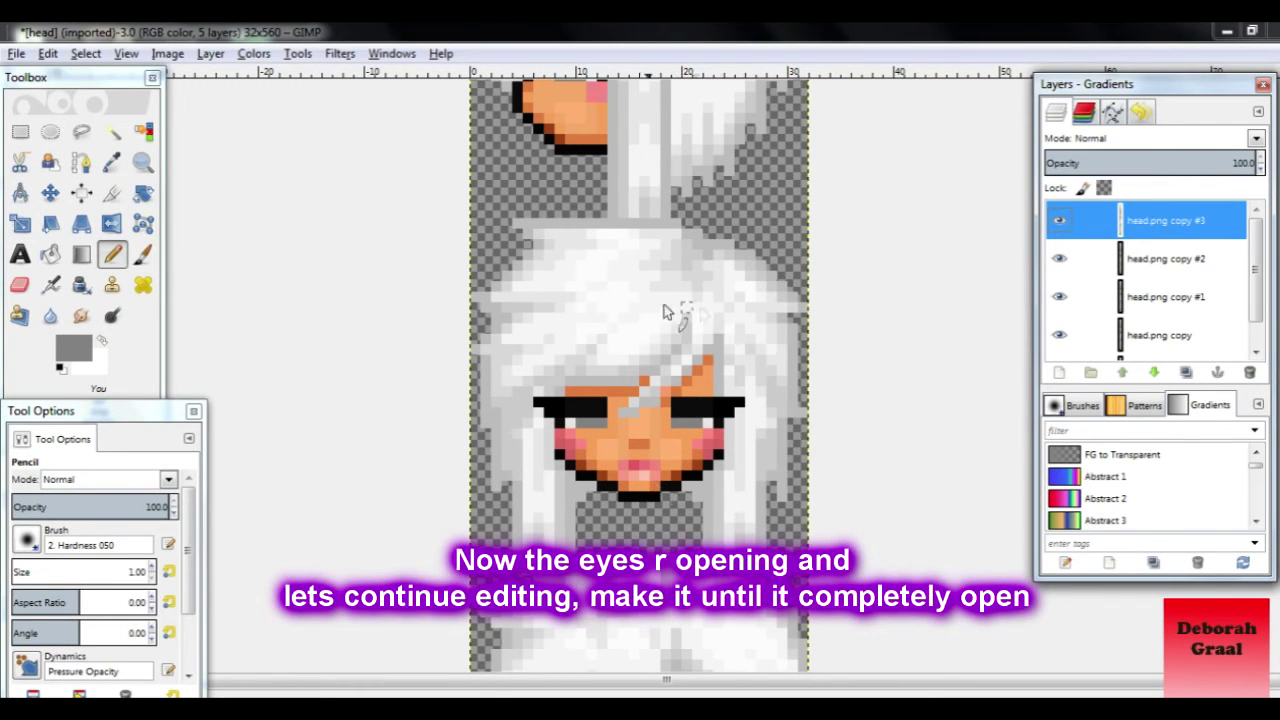
click(208, 54)
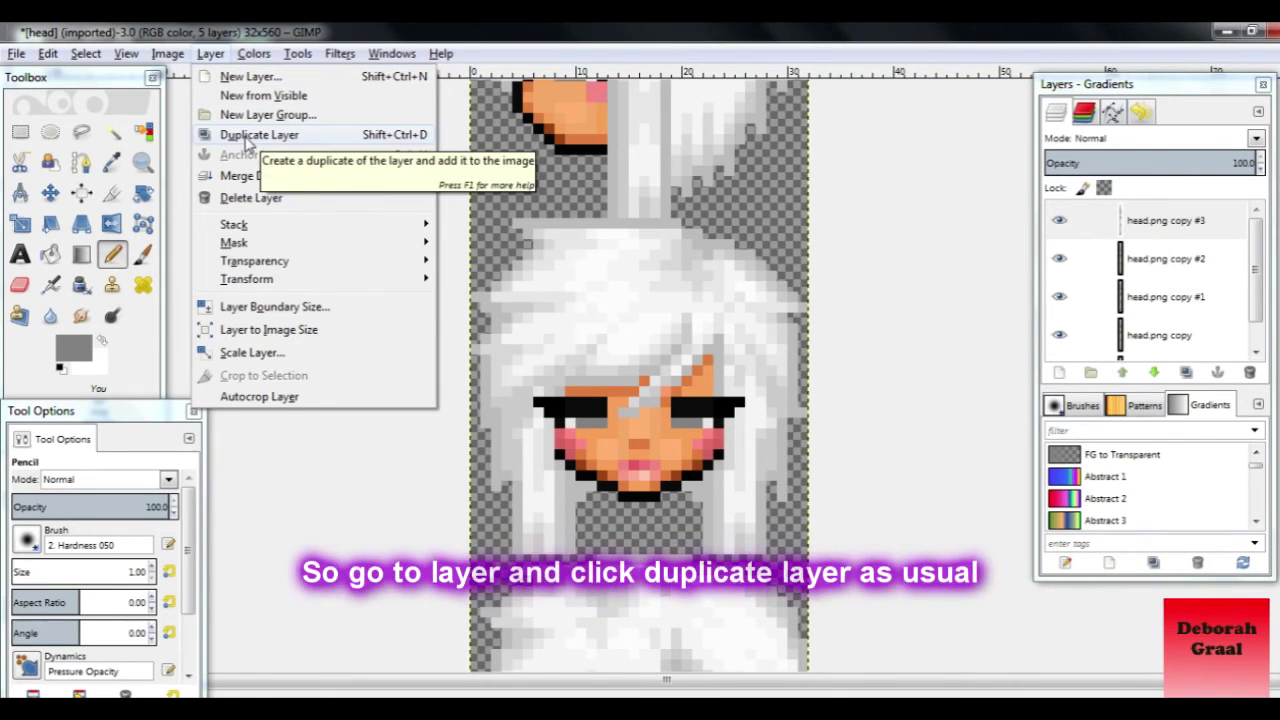
Duplicate head.png copy #3 as copy #4 and paint black over the orange around the front-view eyes
click(244, 140)
key(o)
click(708, 402)
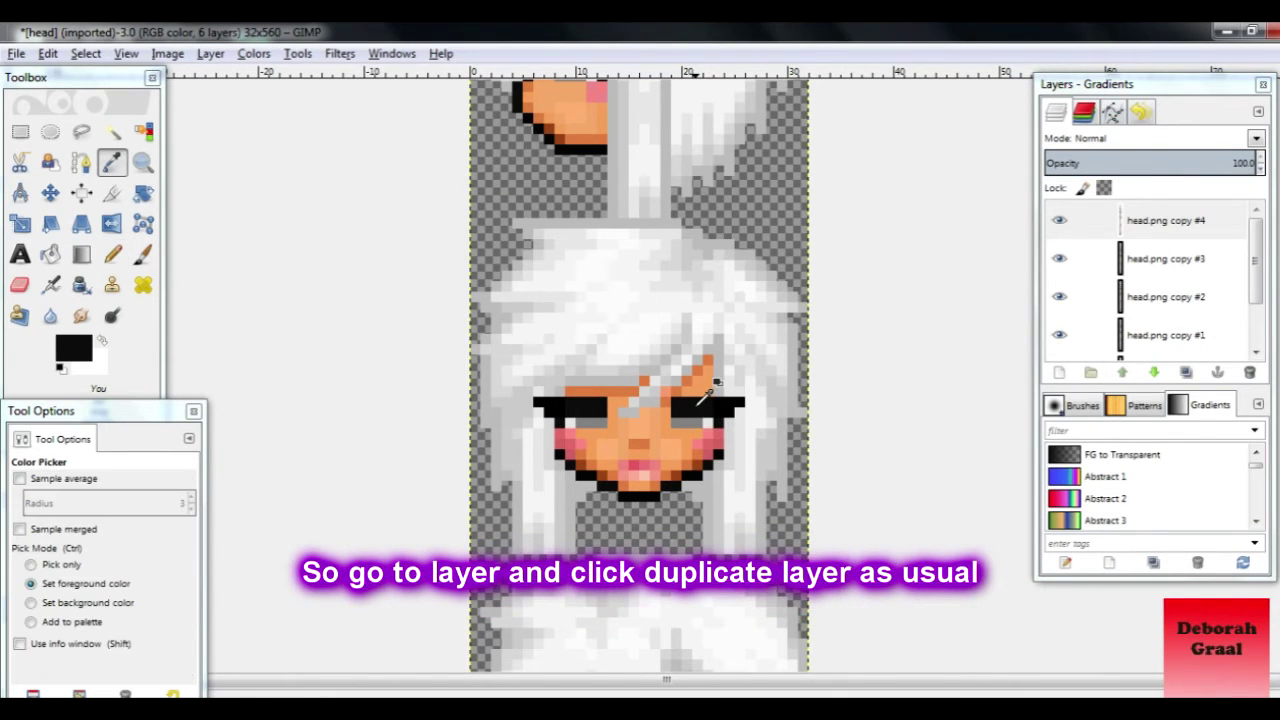
key(n)
drag(684, 396, 735, 400)
click(600, 392)
drag(588, 396, 550, 393)
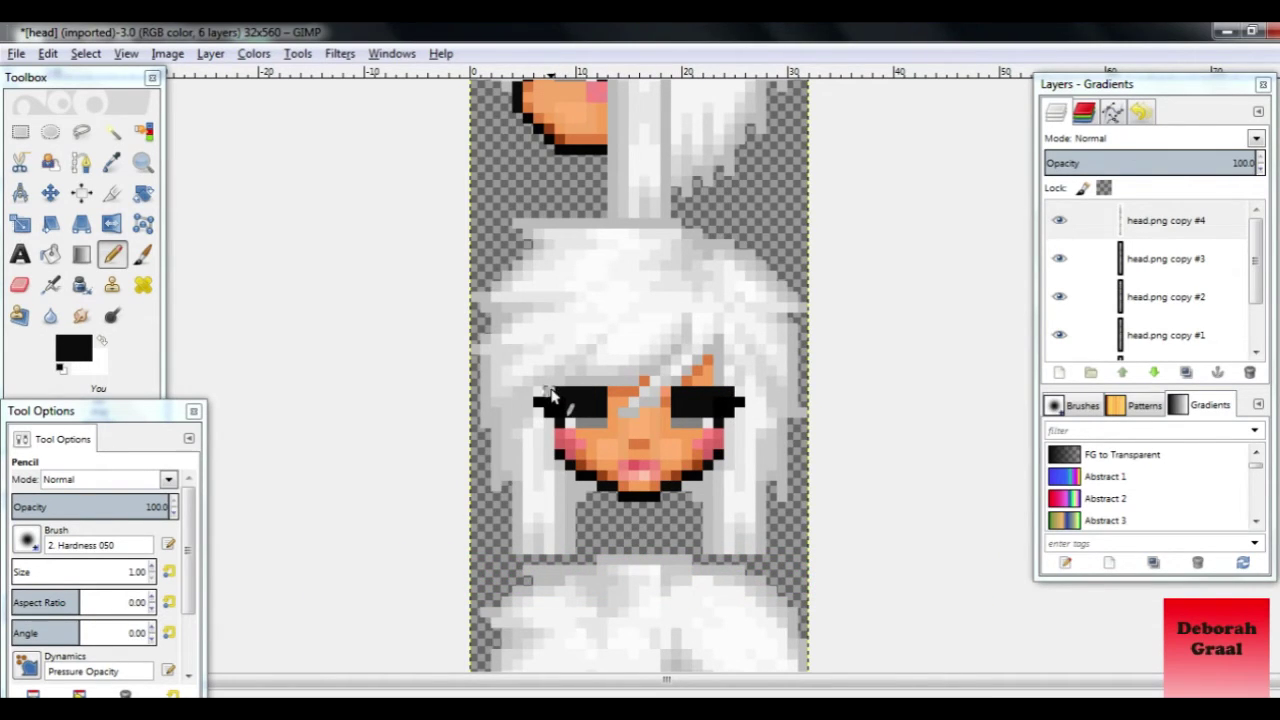
Darken the side-view head's eye with black pixels
scroll(609, 423, up, 3)
drag(556, 205, 598, 201)
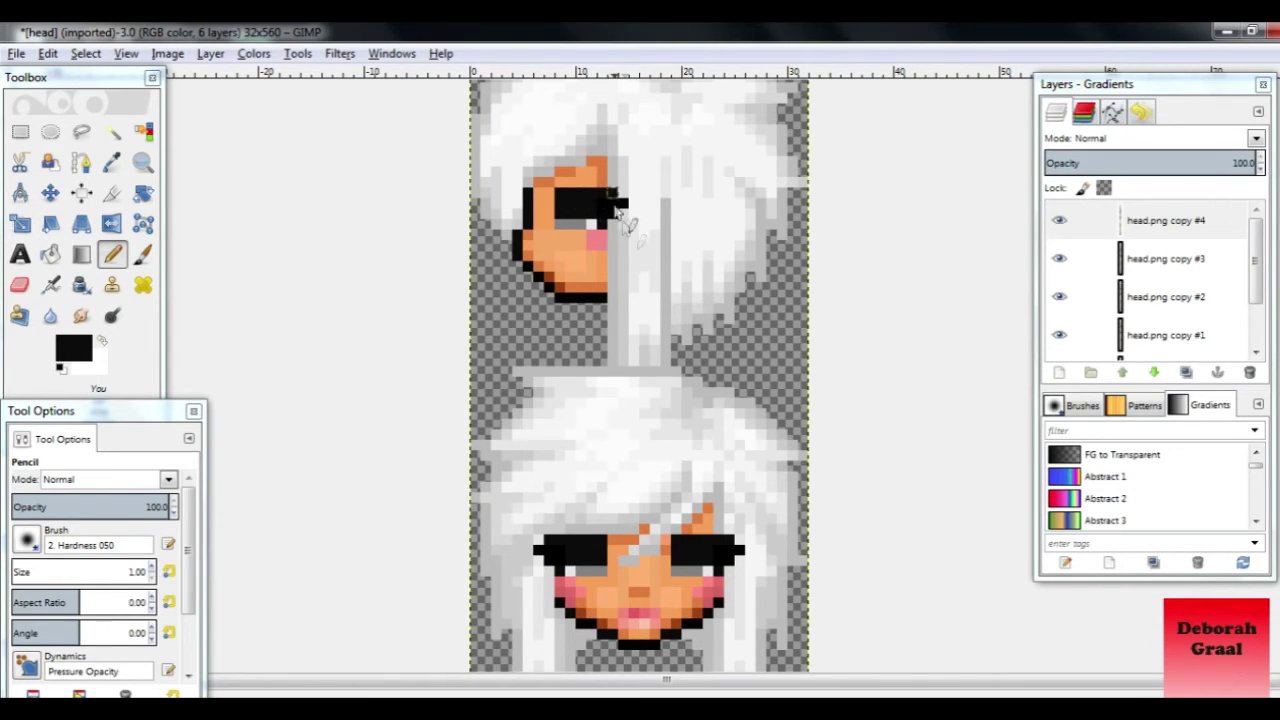
scroll(682, 310, down, 2)
scroll(685, 320, down, 4)
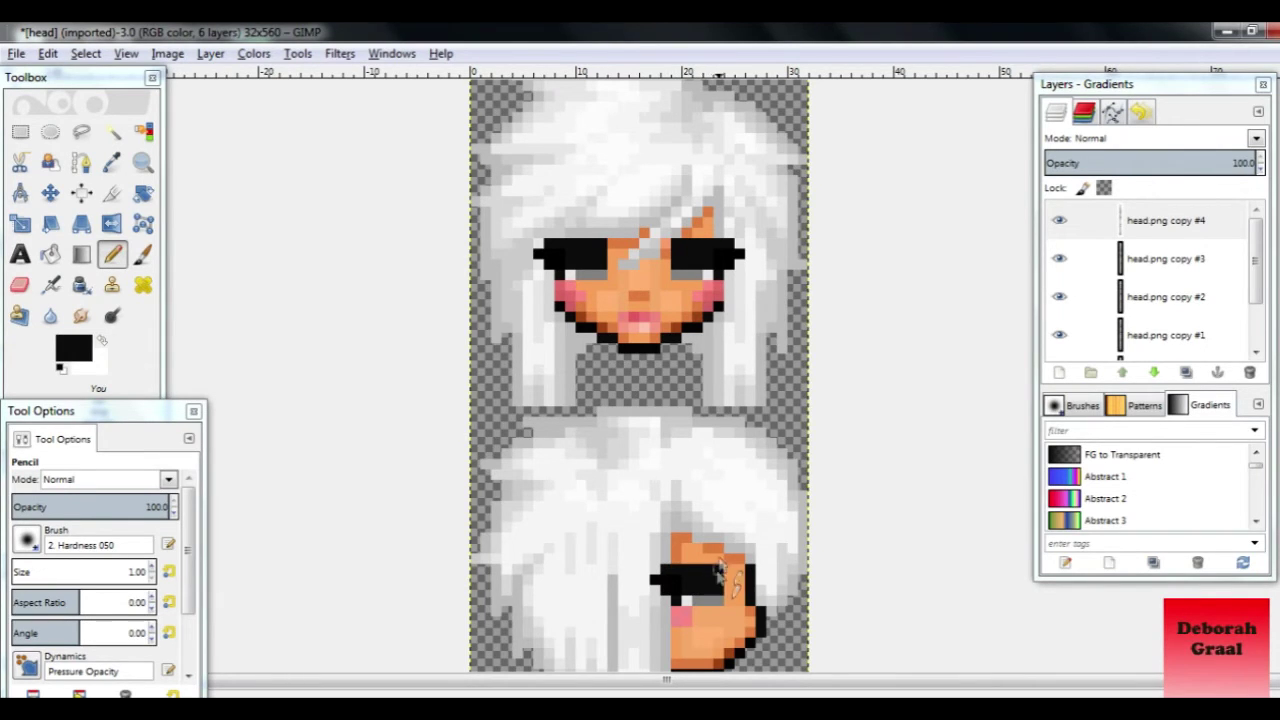
scroll(718, 577, down, 5)
scroll(740, 459, down, 3)
Sample white from the back-view head, then black and white from the front face's eye
key(o)
click(710, 503)
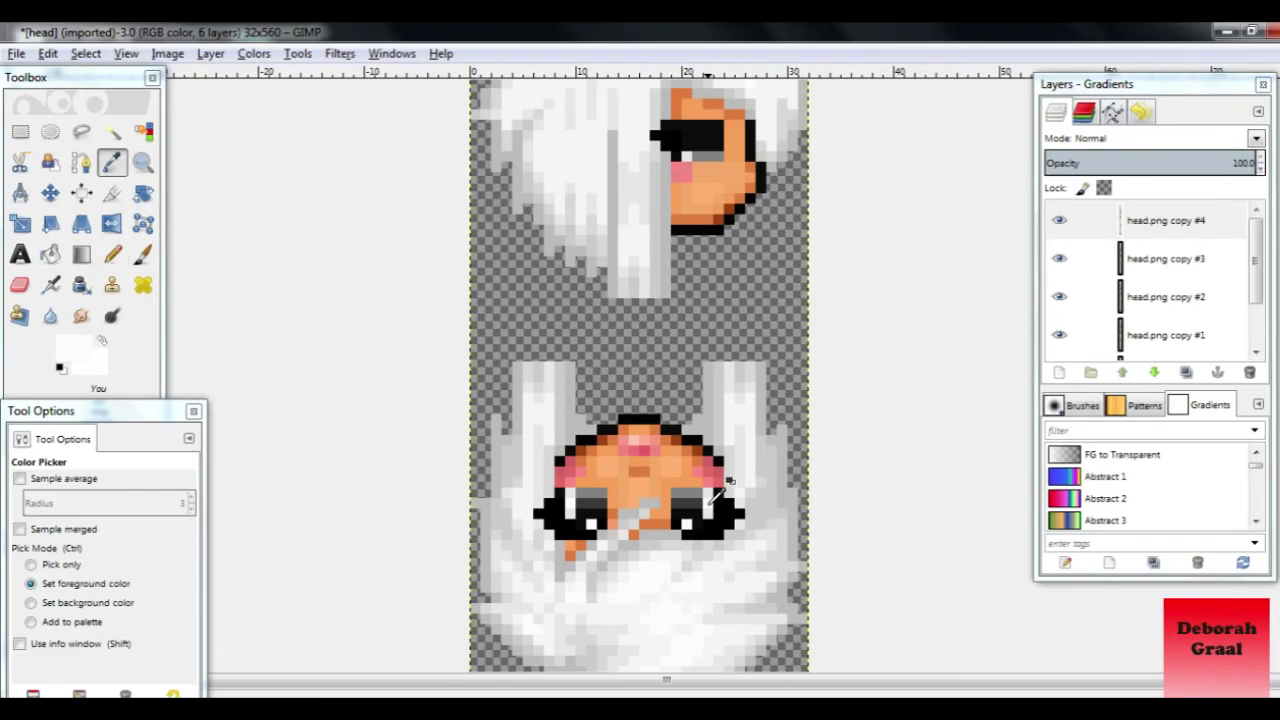
key(n)
scroll(710, 470, up, 5)
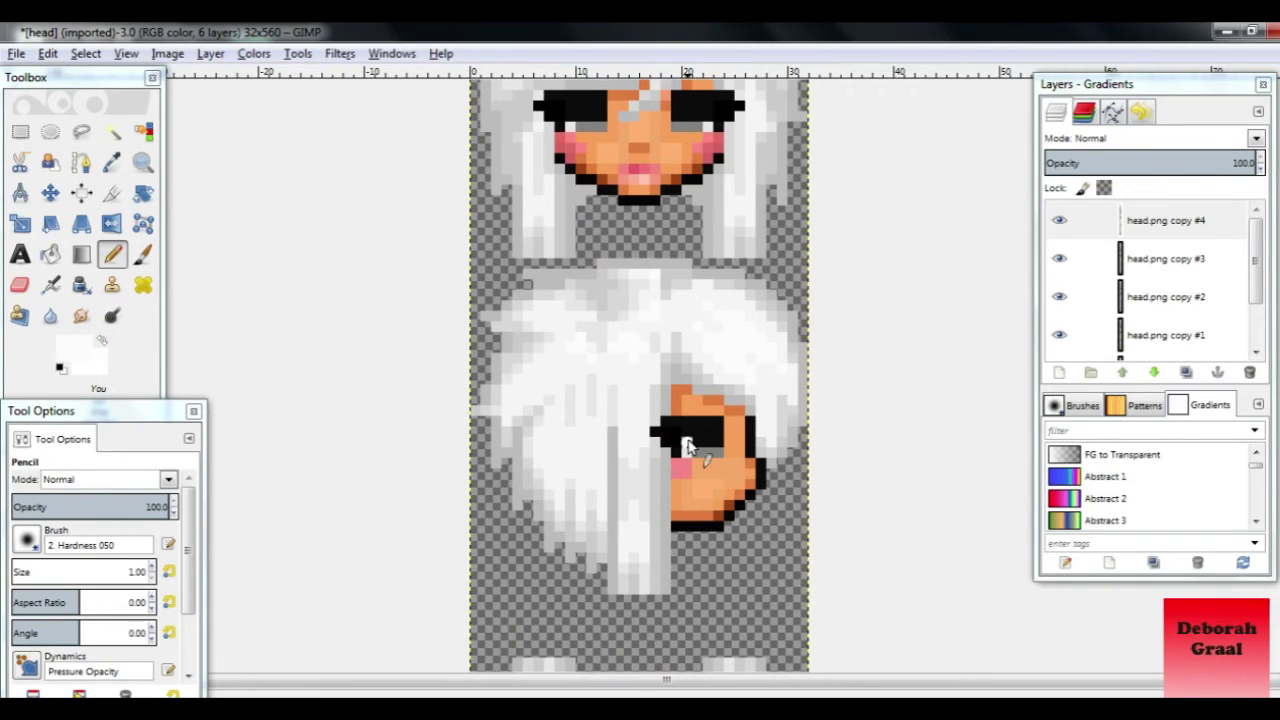
scroll(686, 445, up, 5)
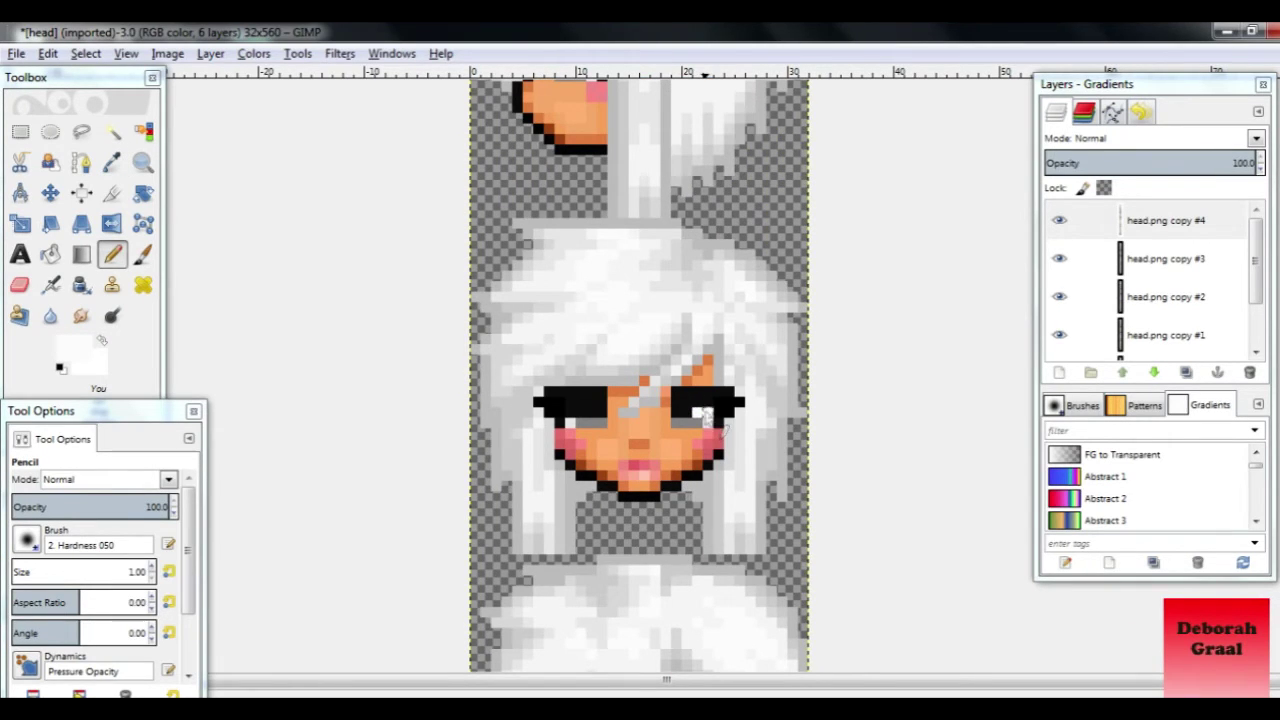
ctrl+click(698, 412)
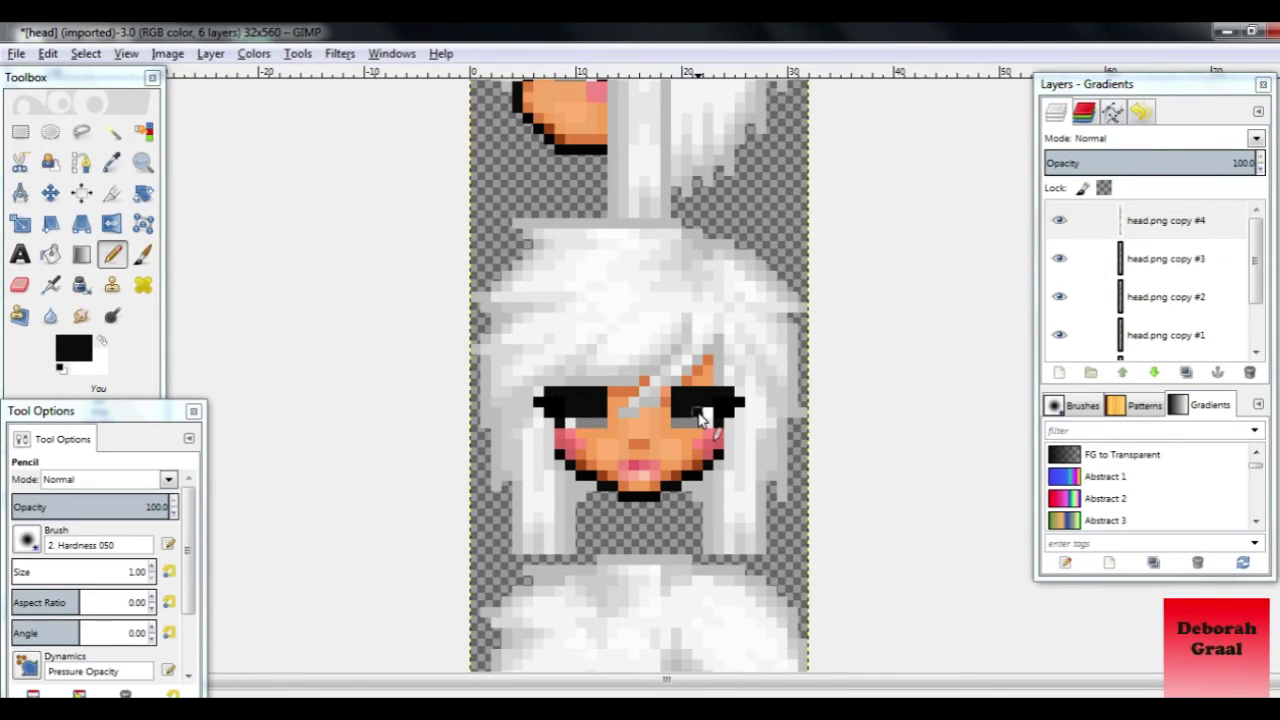
ctrl+click(704, 414)
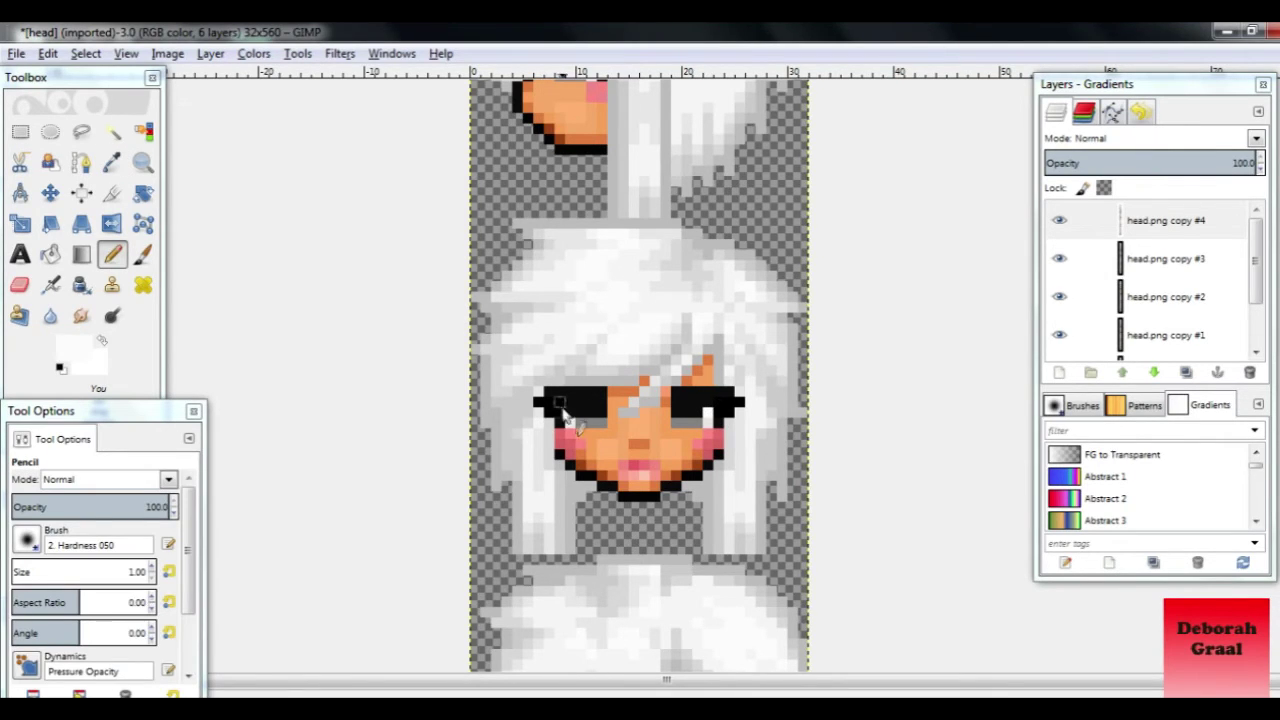
Sample dark grey from the back-view head and make head.png copy #4 the working layer
scroll(612, 480, up, 5)
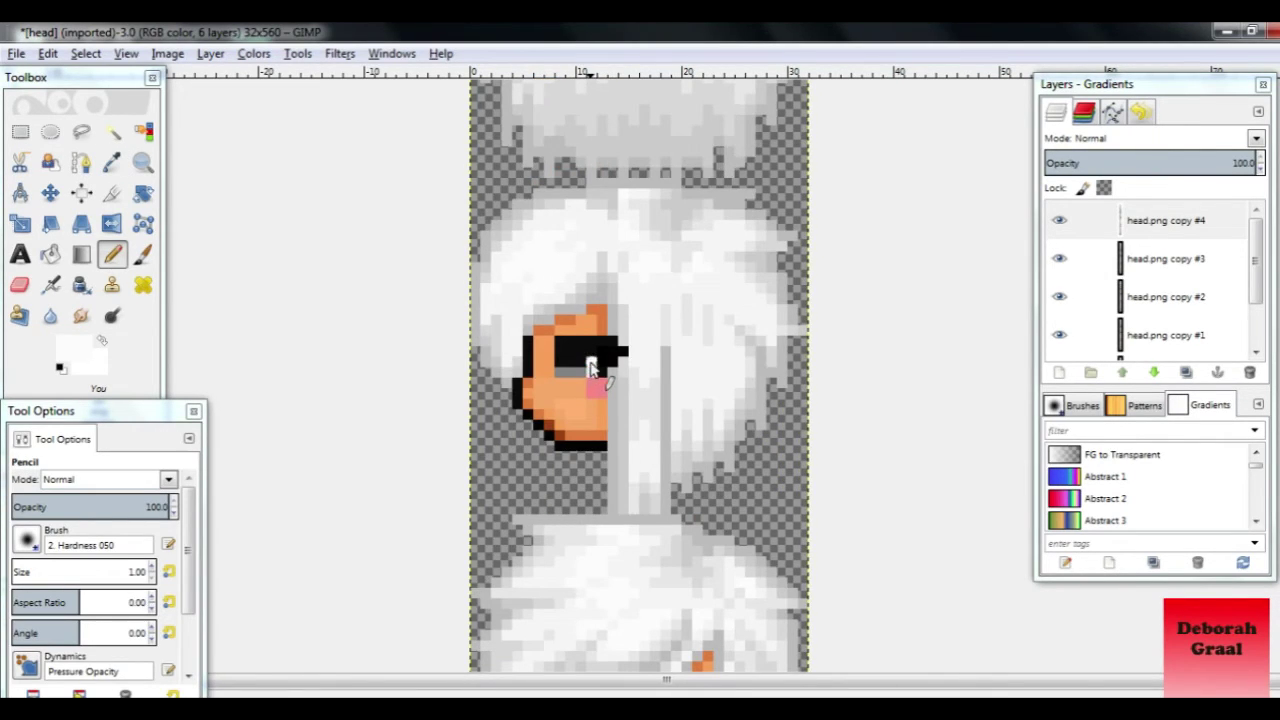
scroll(685, 502, down, 2)
scroll(684, 498, down, 3)
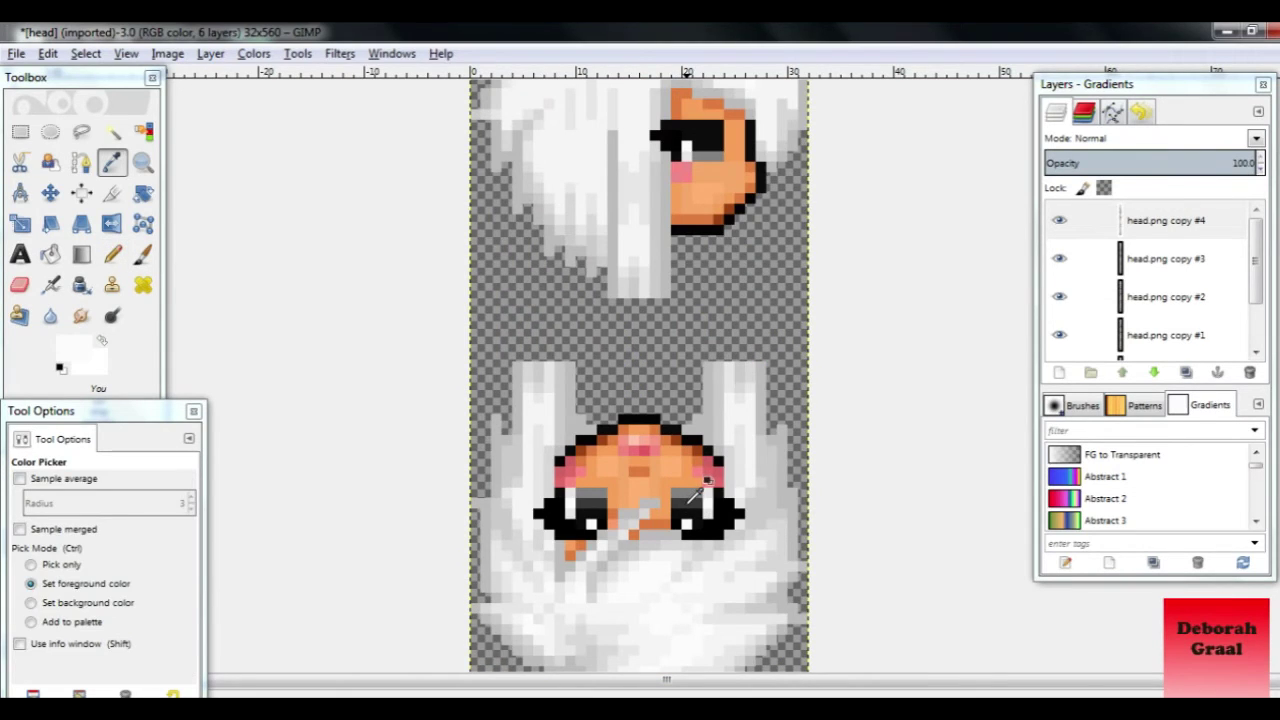
ctrl+click(690, 500)
scroll(686, 510, up, 7)
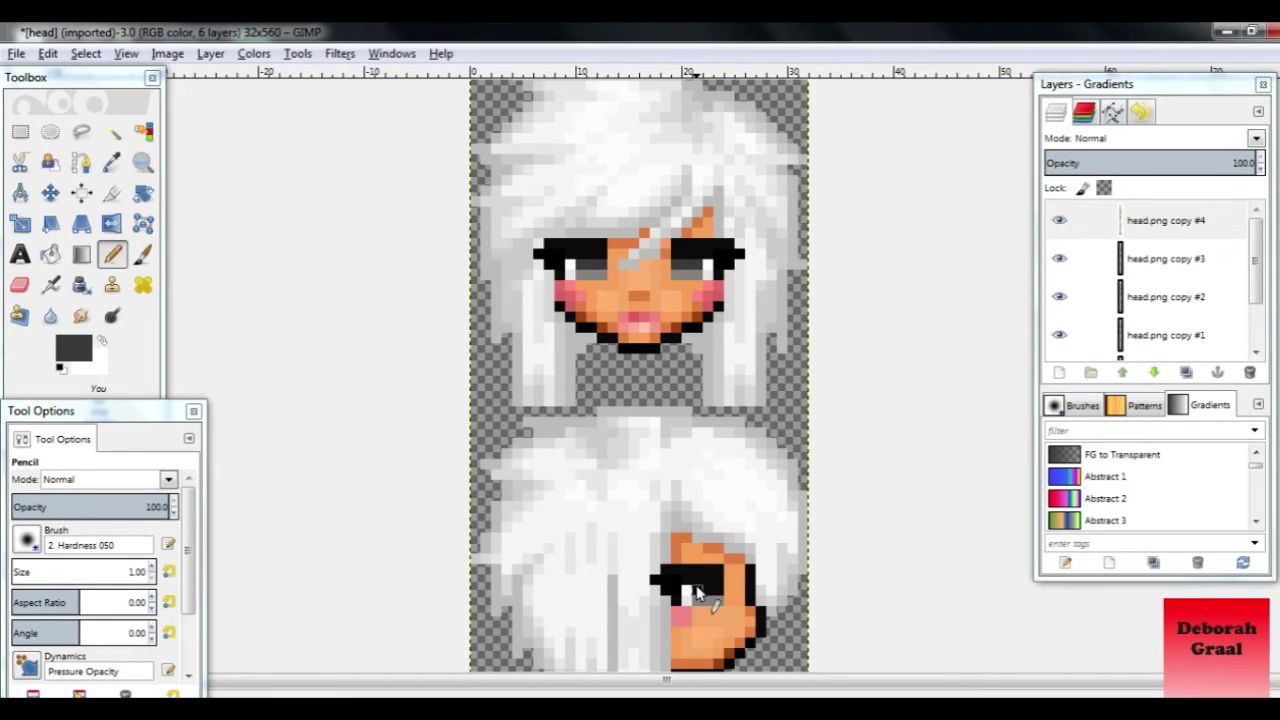
scroll(716, 594, down, 5)
scroll(630, 614, up, 2)
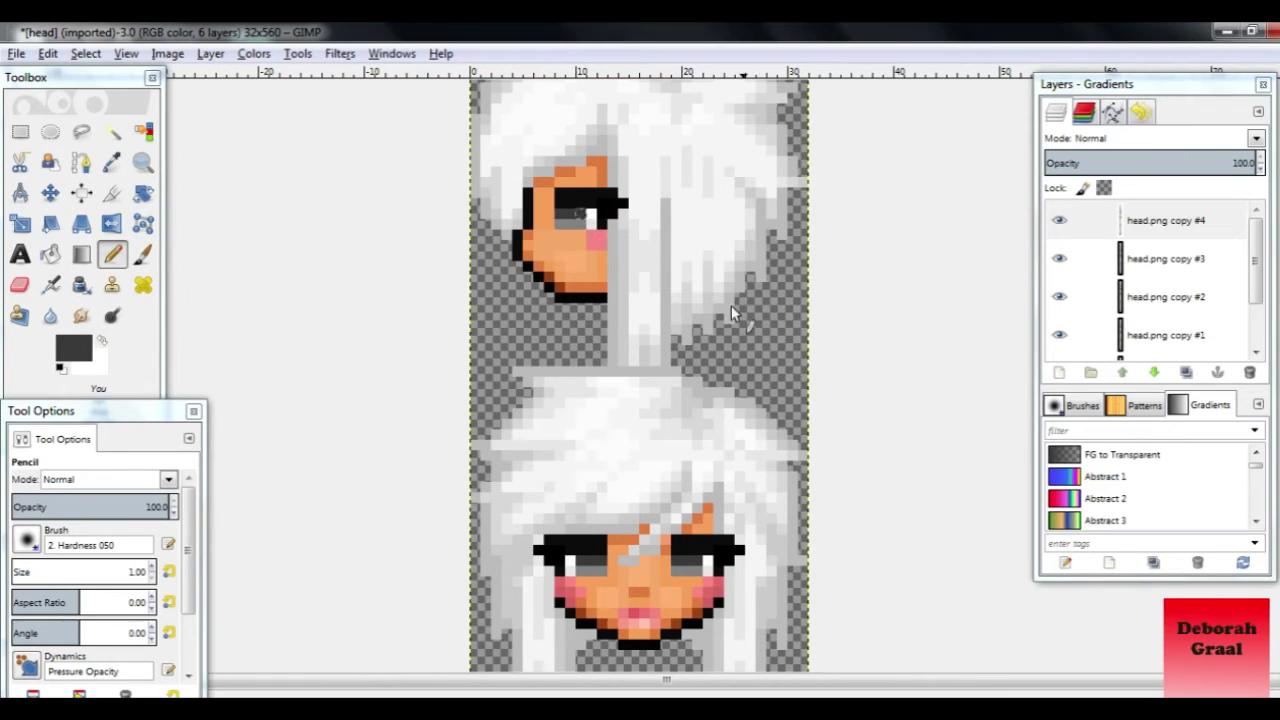
scroll(750, 420, down, 3)
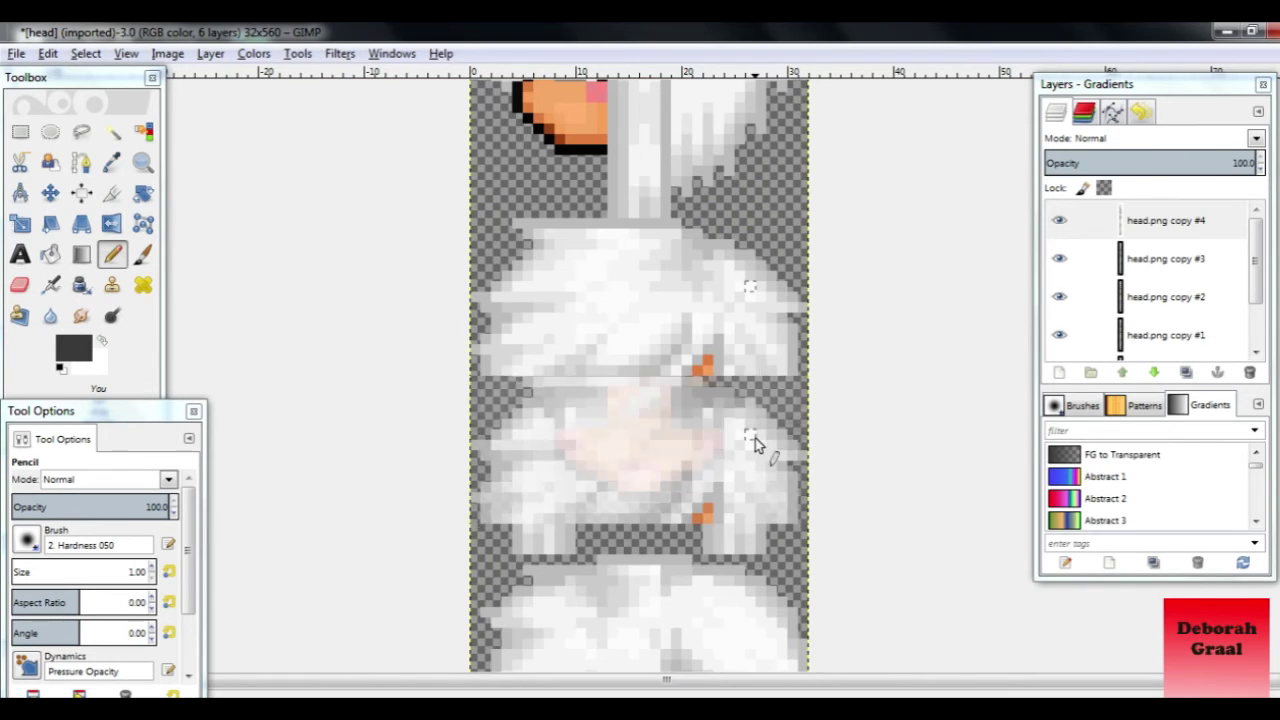
click(1058, 227)
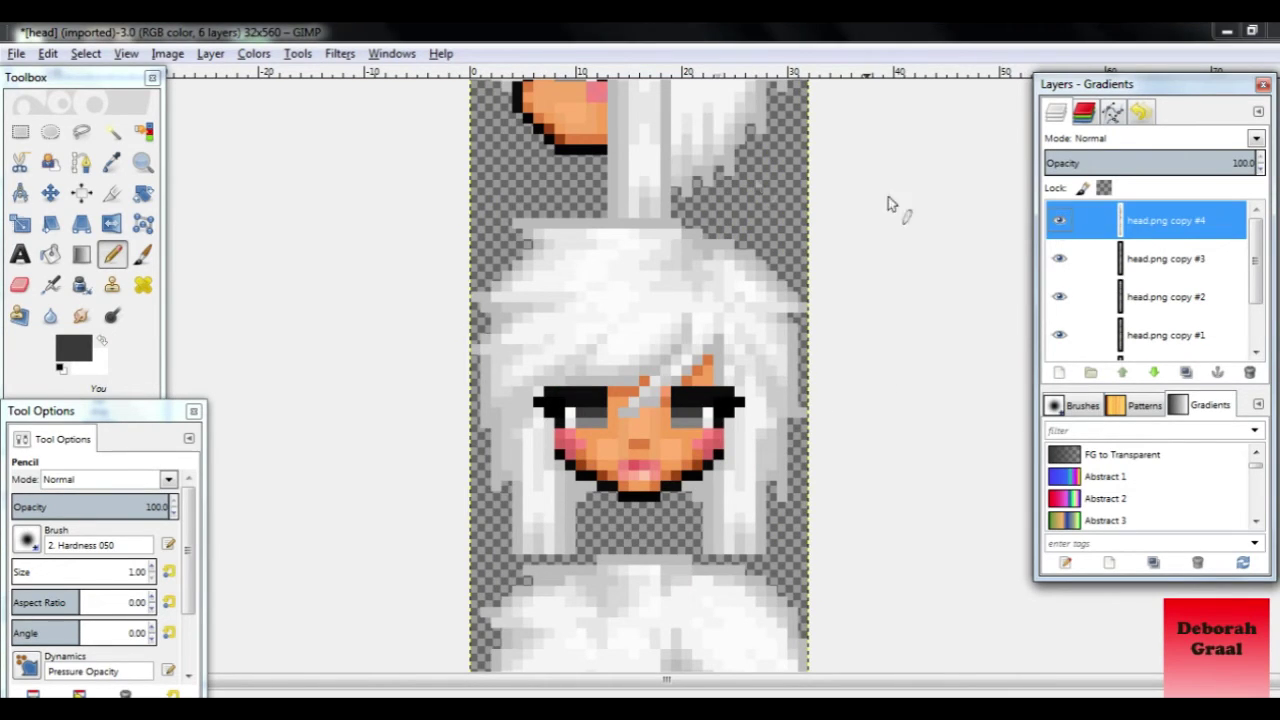
click(210, 55)
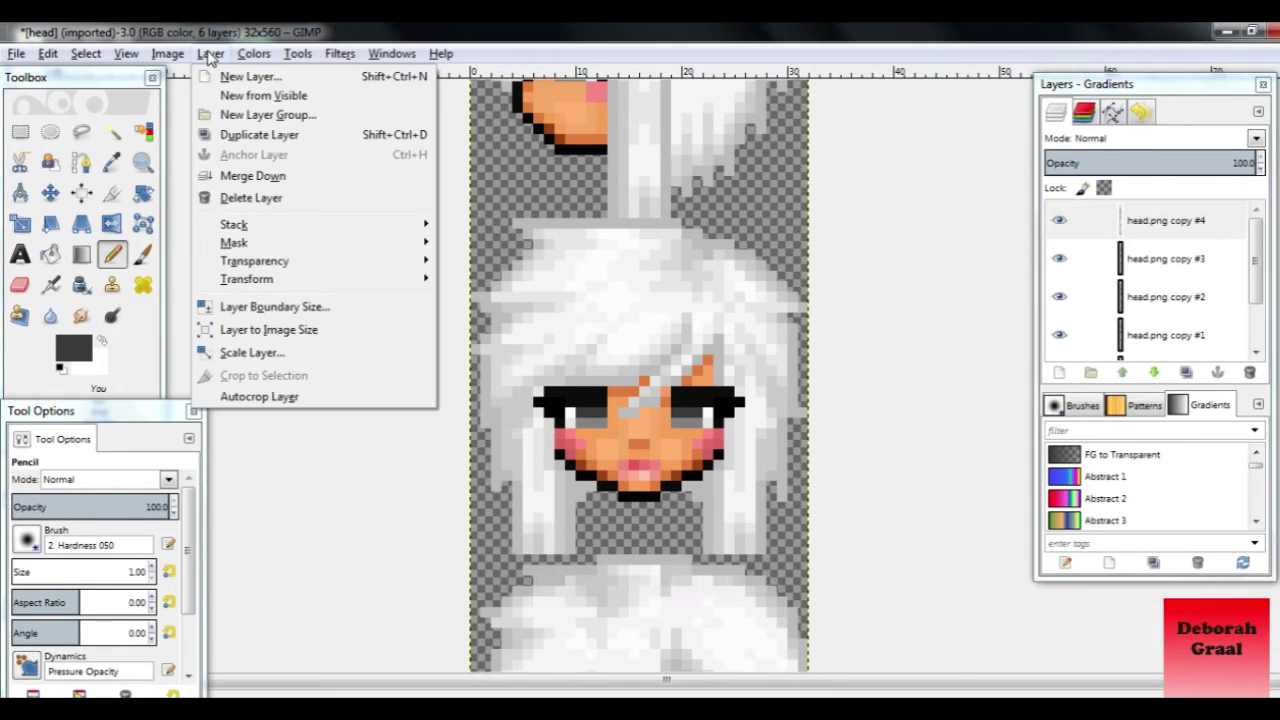
Duplicate the top layer as head.png copy #5 and paint black pixels over the right eye
click(250, 136)
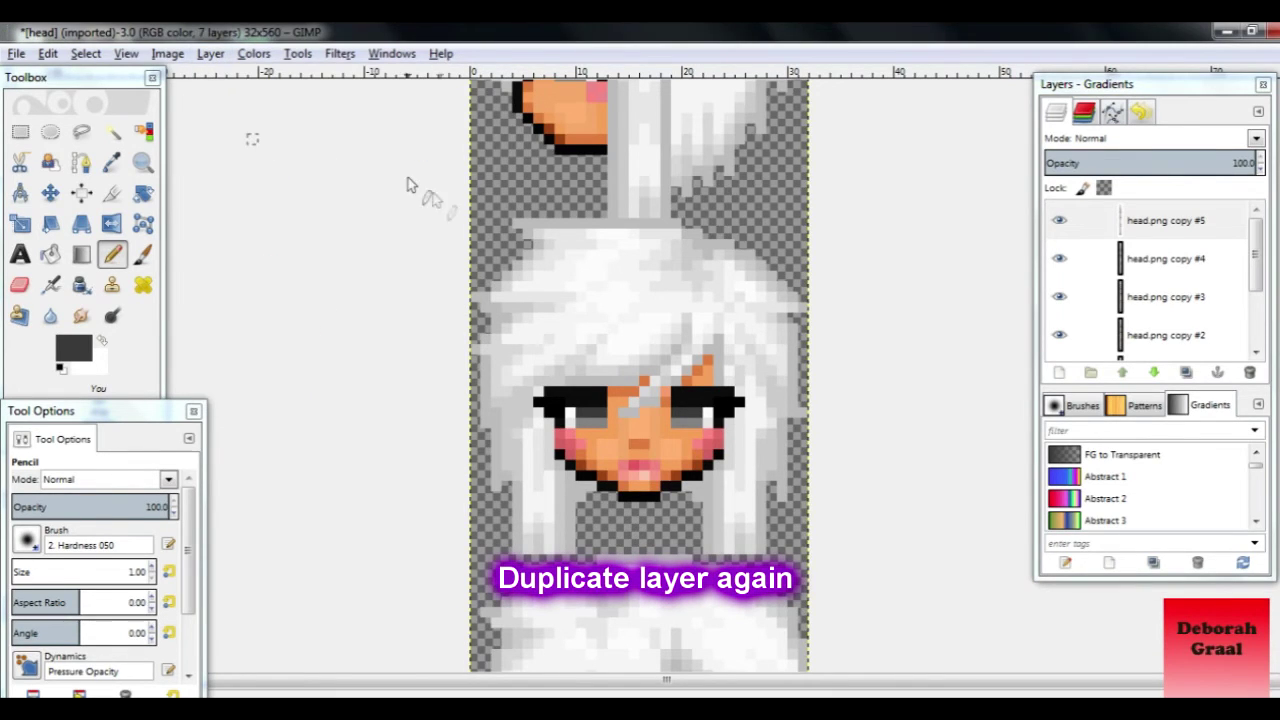
key(o)
click(707, 394)
key(n)
drag(688, 386, 712, 390)
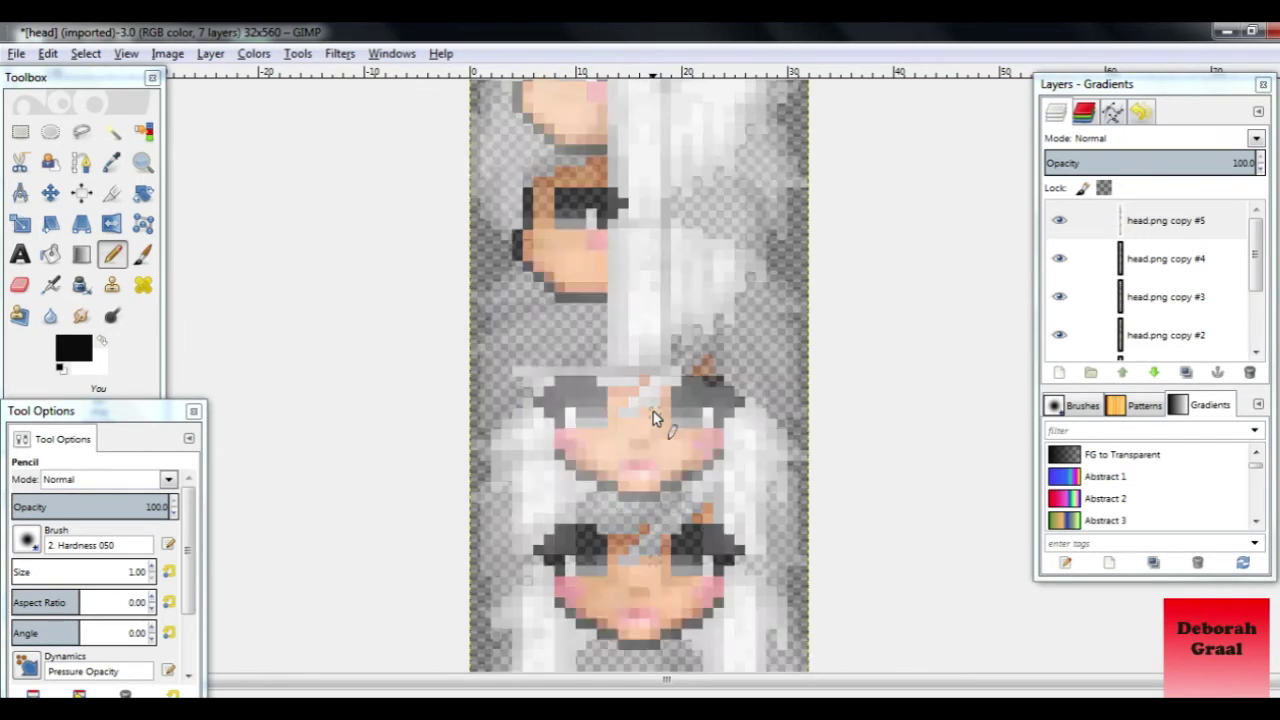
drag(590, 335, 620, 350)
scroll(674, 370, up, 3)
scroll(674, 370, down, 2)
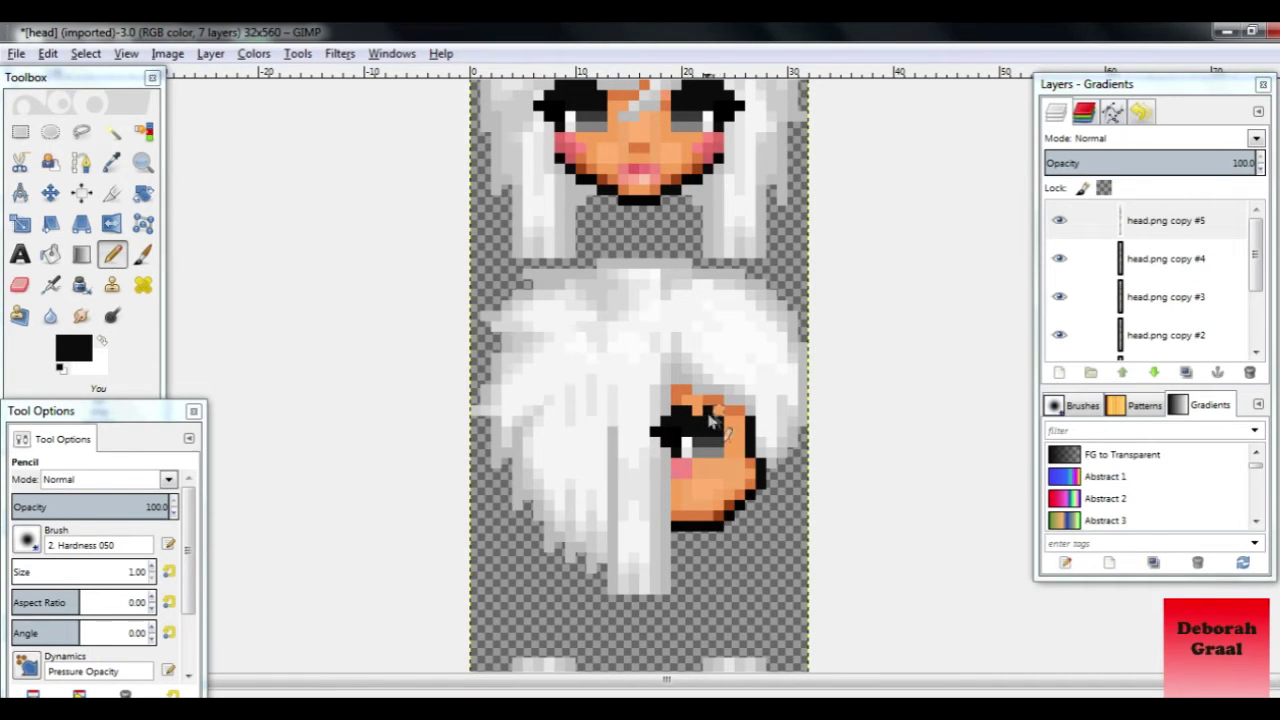
Sample light grey and a lighter eye colour from the heads for the reopened eyes
key(o)
click(688, 441)
key(n)
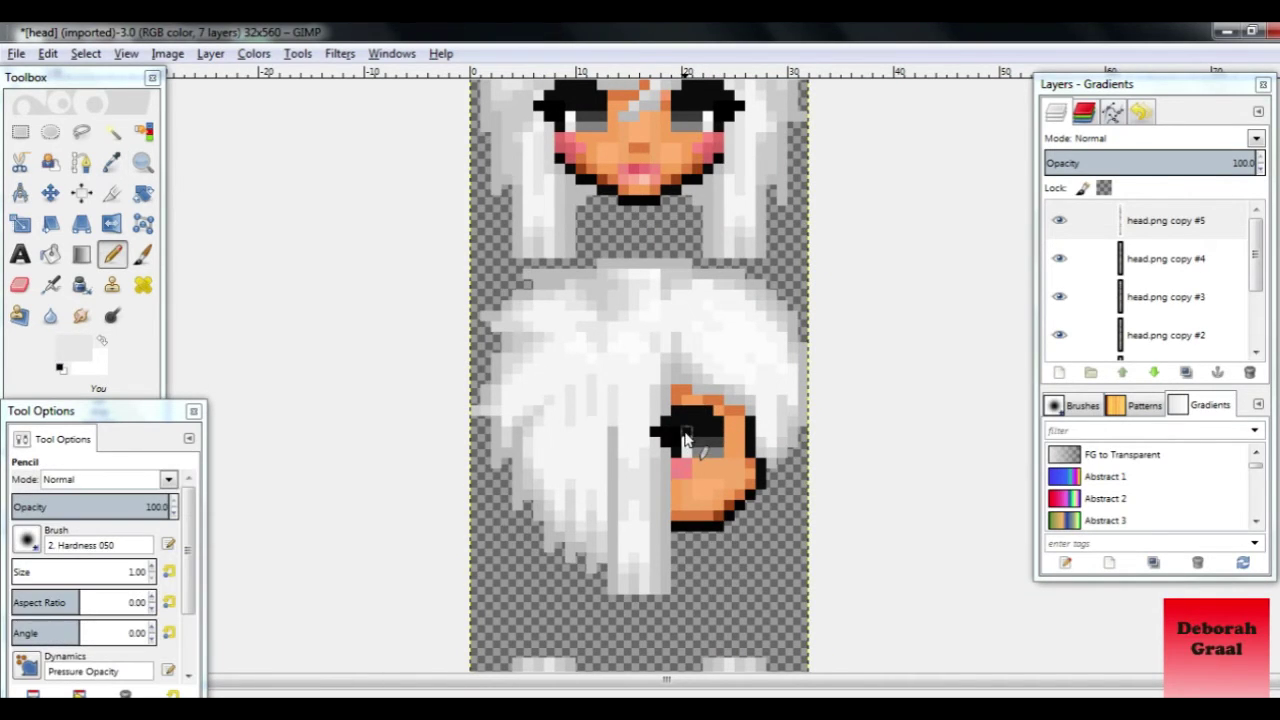
scroll(686, 437, up, 3)
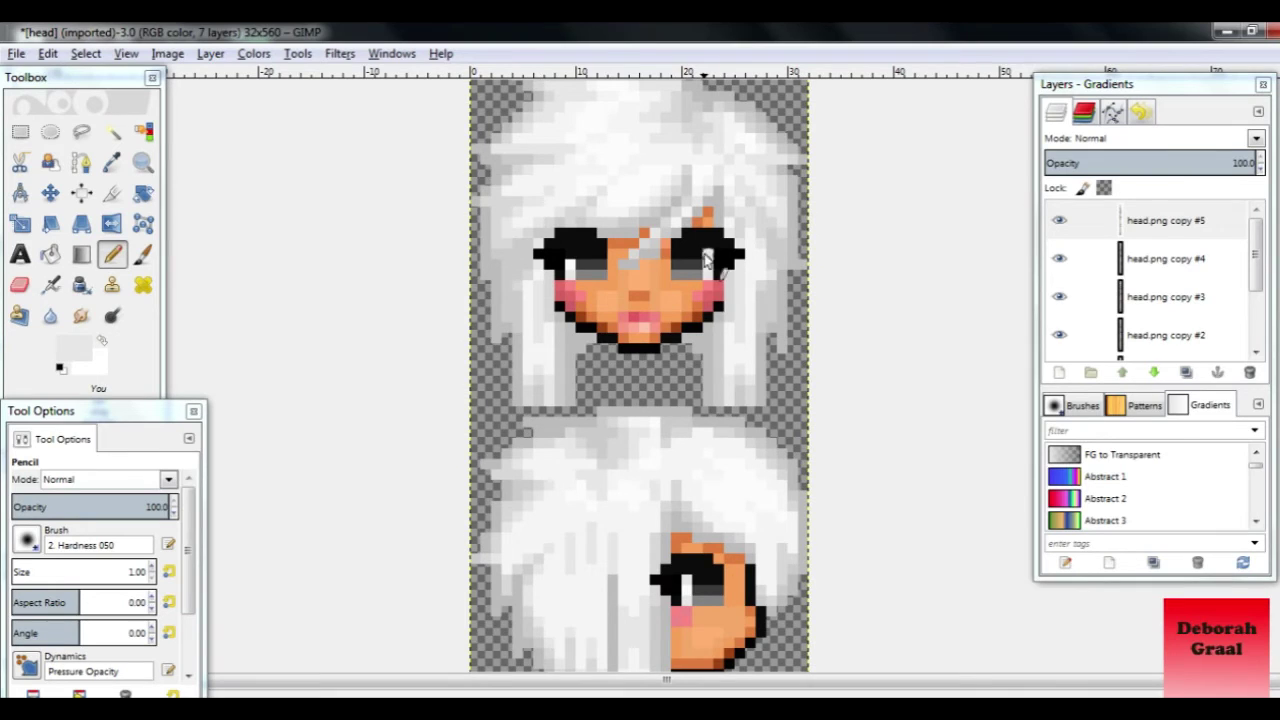
scroll(572, 255, up, 5)
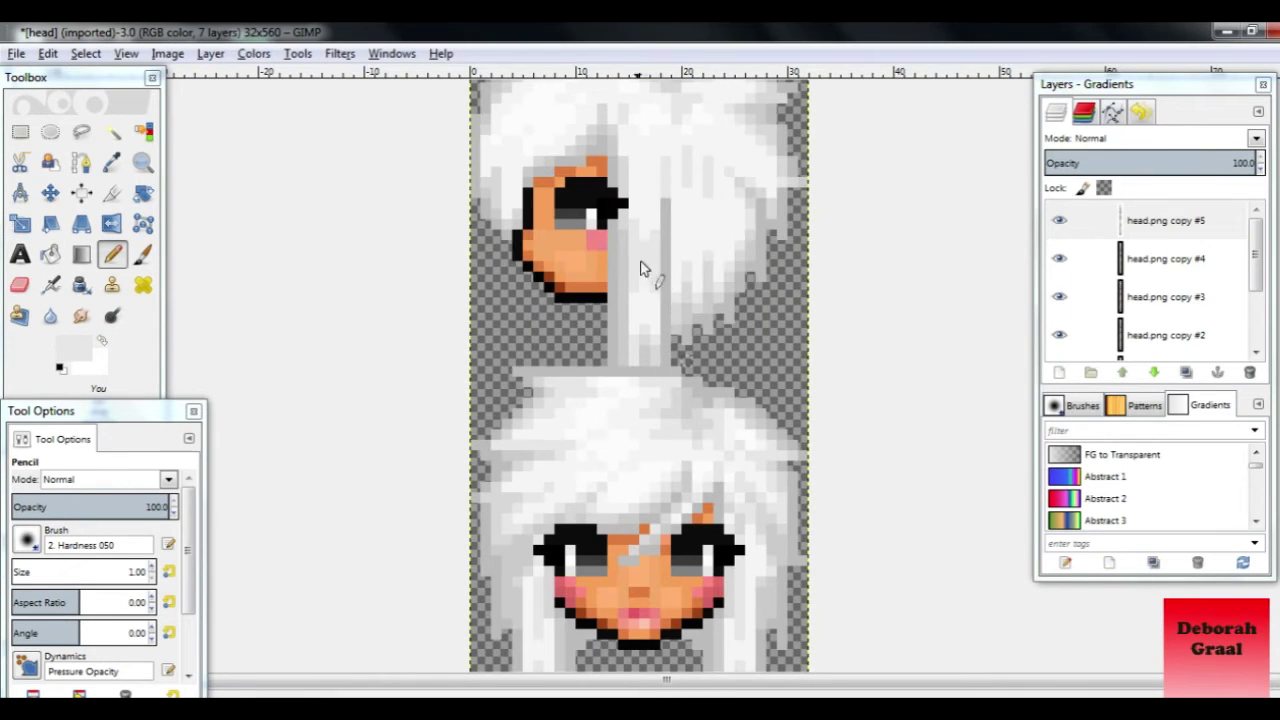
scroll(727, 450, down, 5)
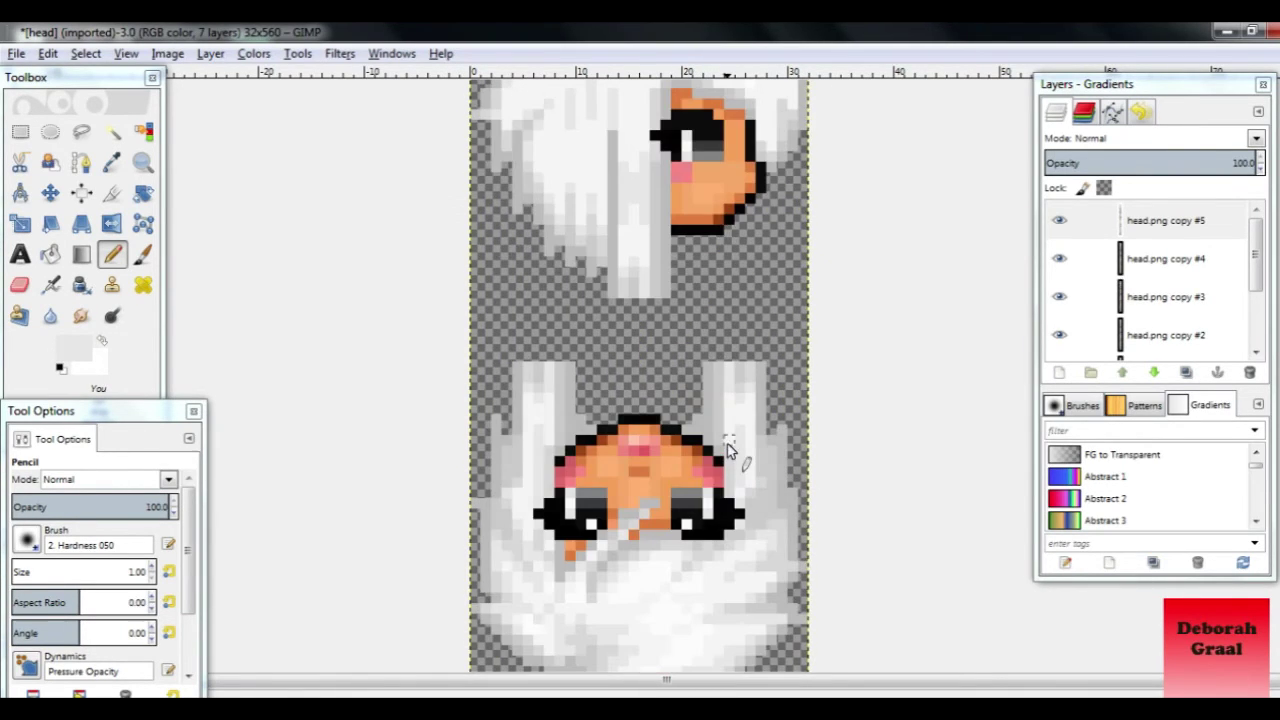
ctrl+click(703, 506)
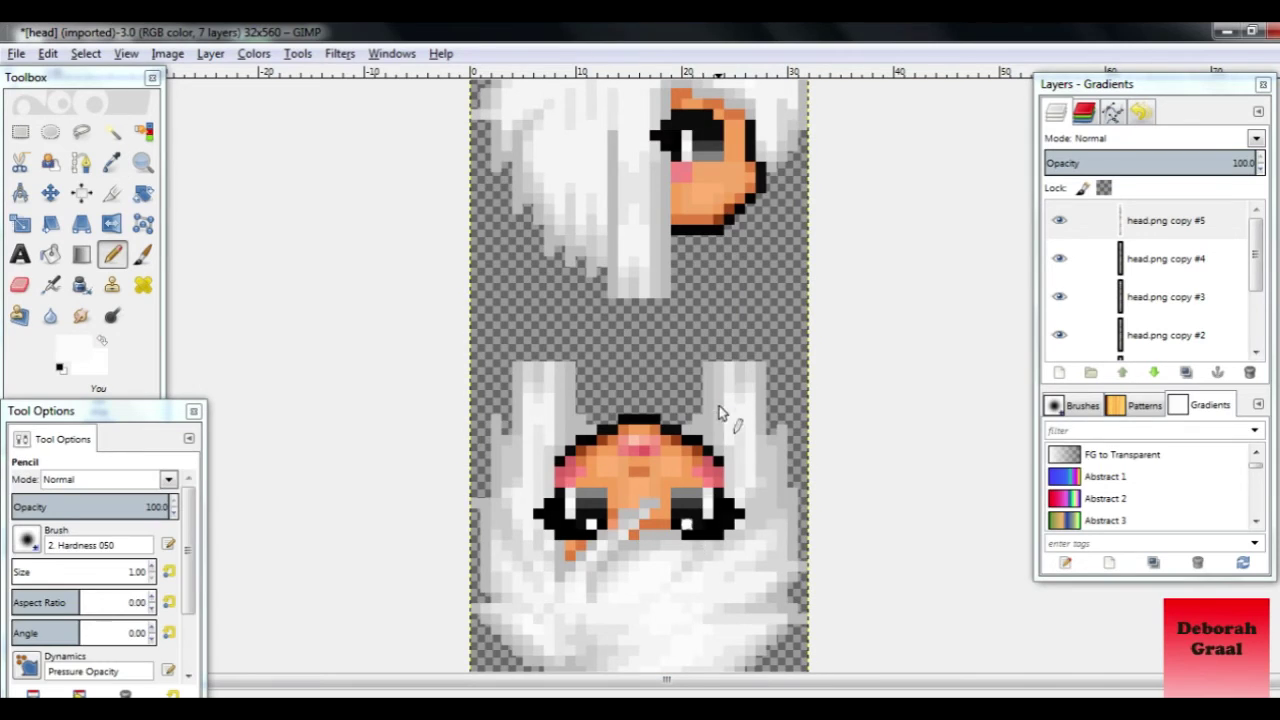
scroll(718, 412, up, 3)
scroll(705, 278, up, 6)
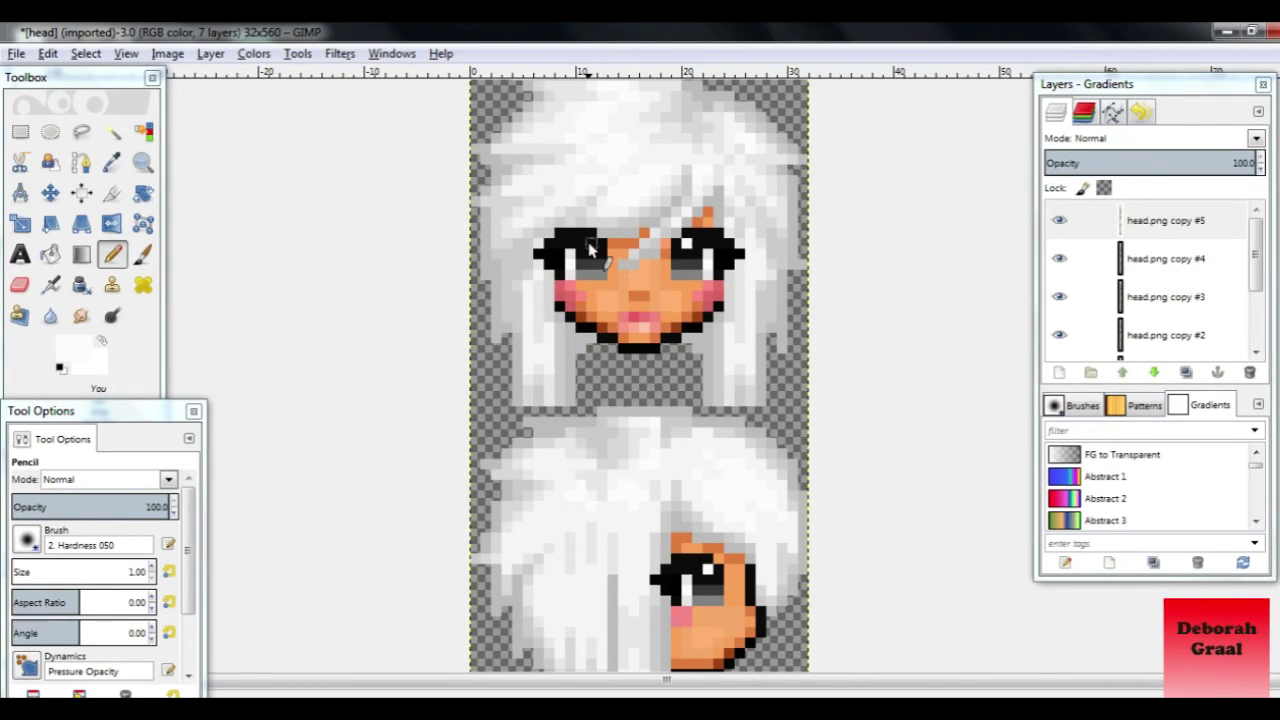
scroll(684, 481, up, 6)
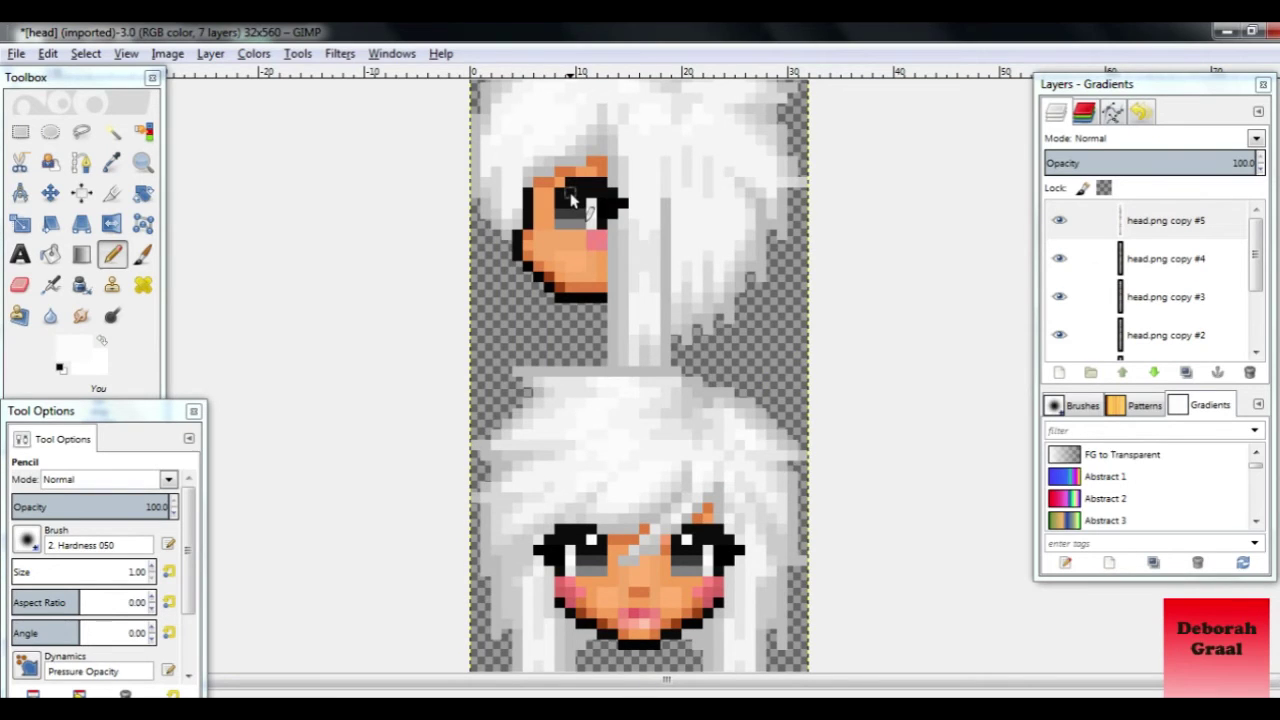
scroll(567, 368, down, 3)
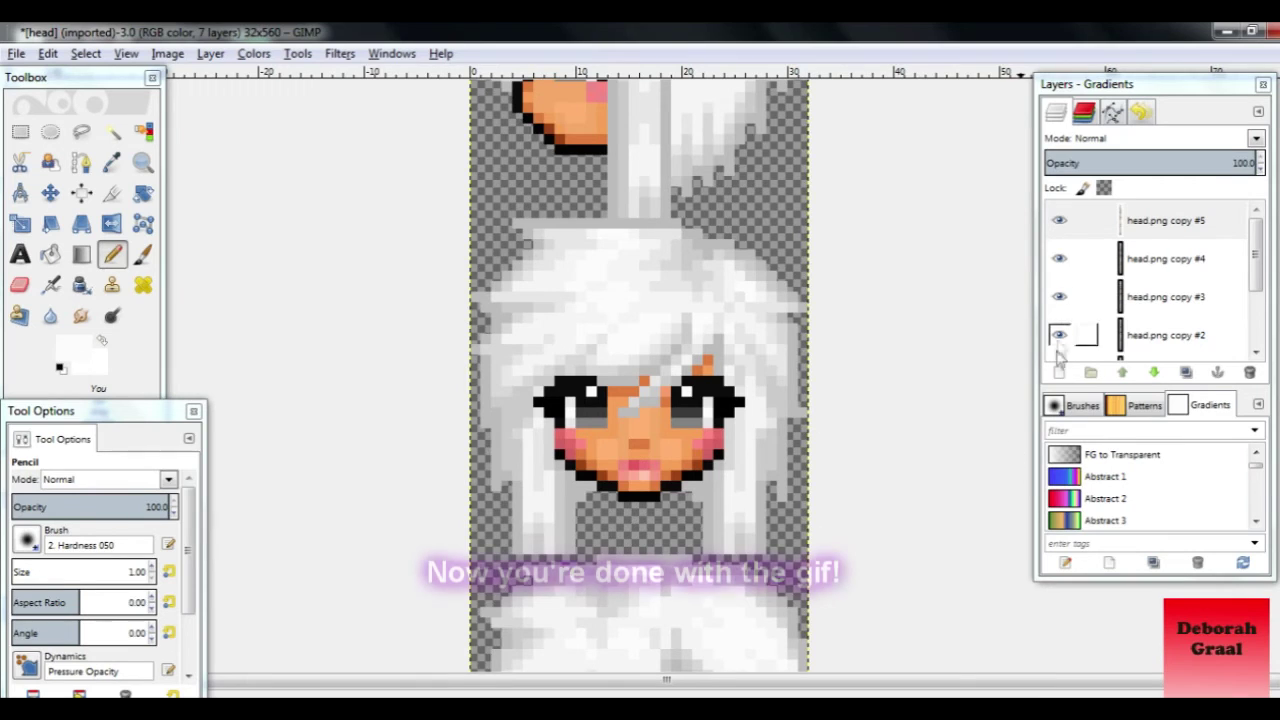
click(142, 163)
click(31, 532)
click(680, 296)
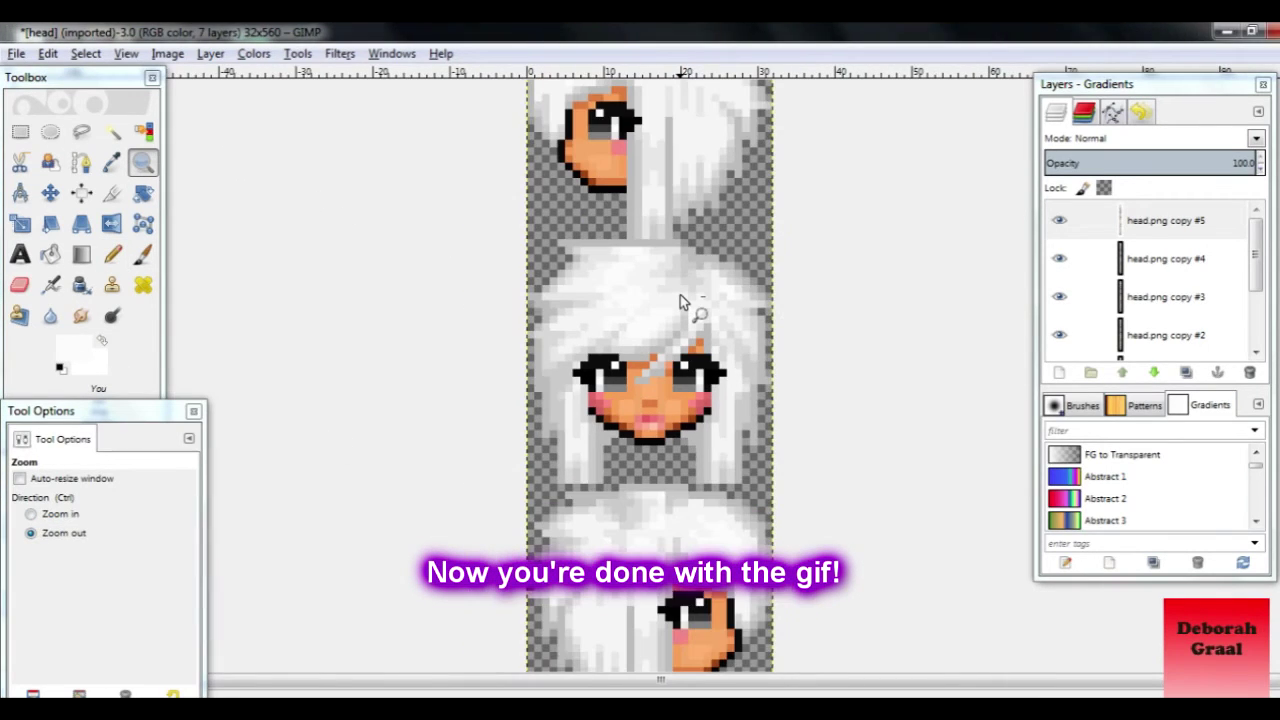
click(1059, 220)
click(1059, 258)
click(1059, 297)
click(1059, 335)
scroll(1065, 285, down, 1)
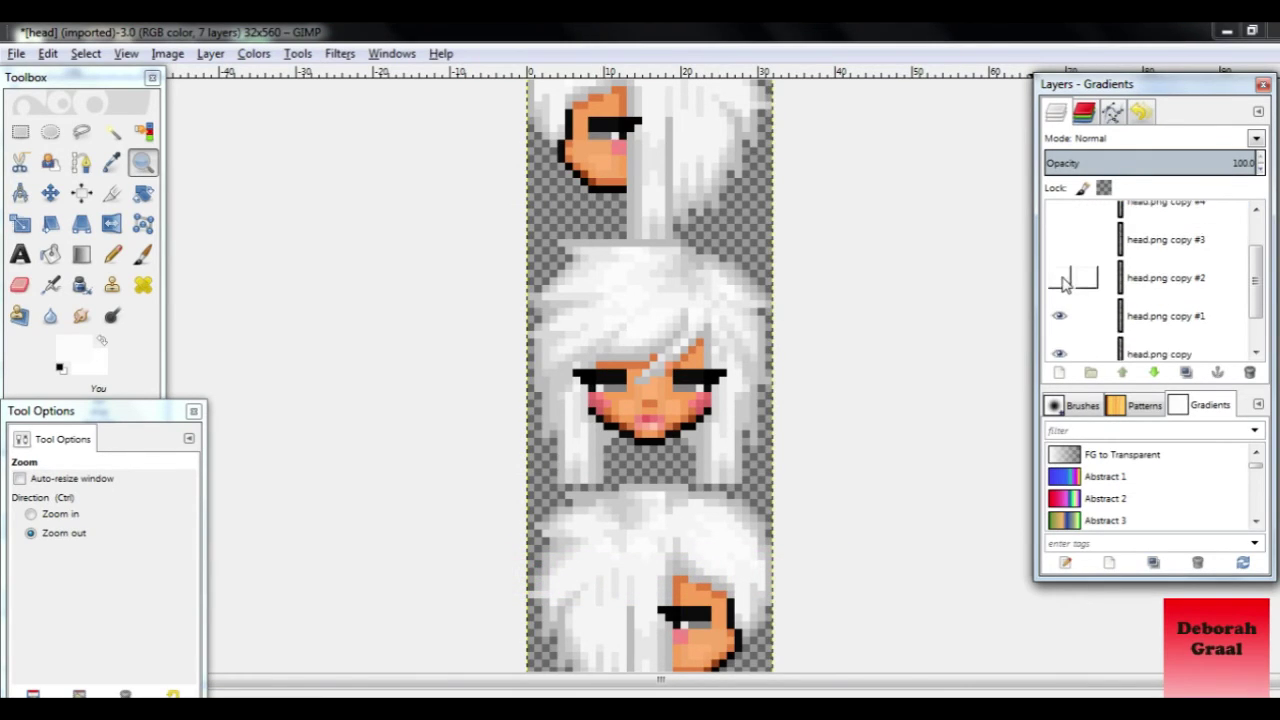
scroll(1065, 285, down, 1)
click(1059, 265)
click(1059, 303)
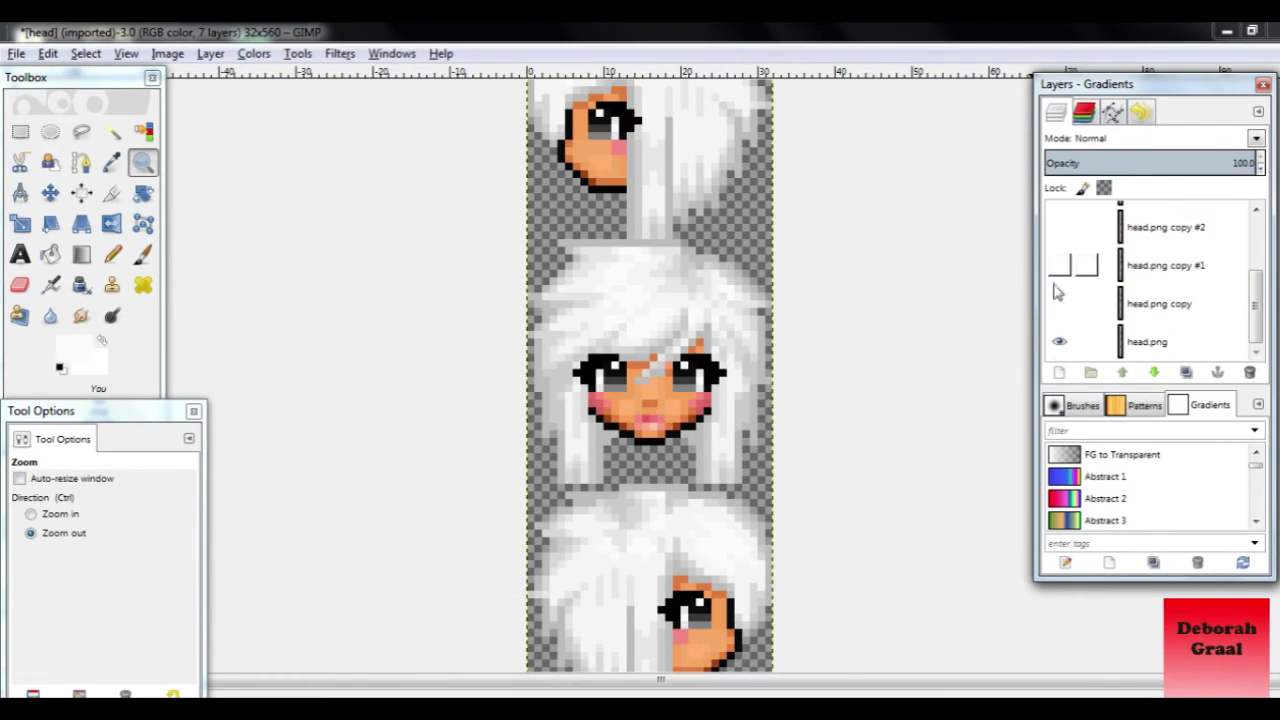
click(1059, 341)
click(1062, 341)
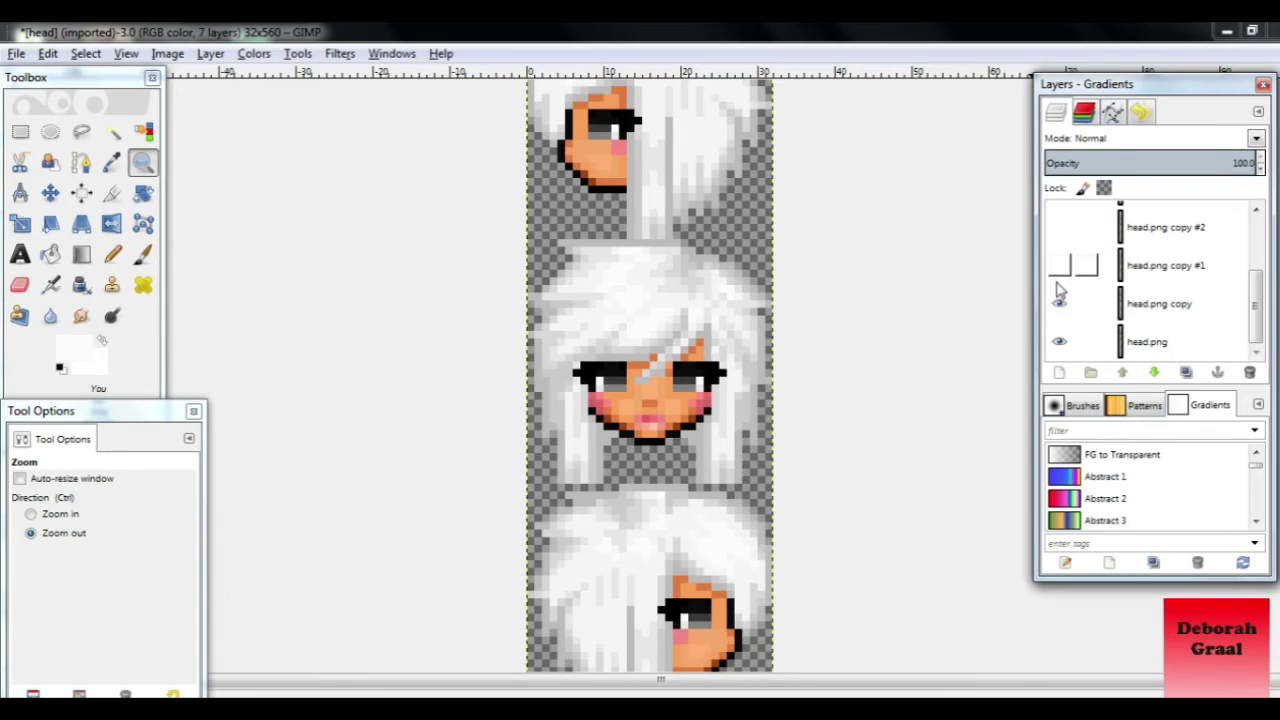
click(1059, 265)
click(1059, 303)
scroll(1060, 298, up, 1)
click(1059, 256)
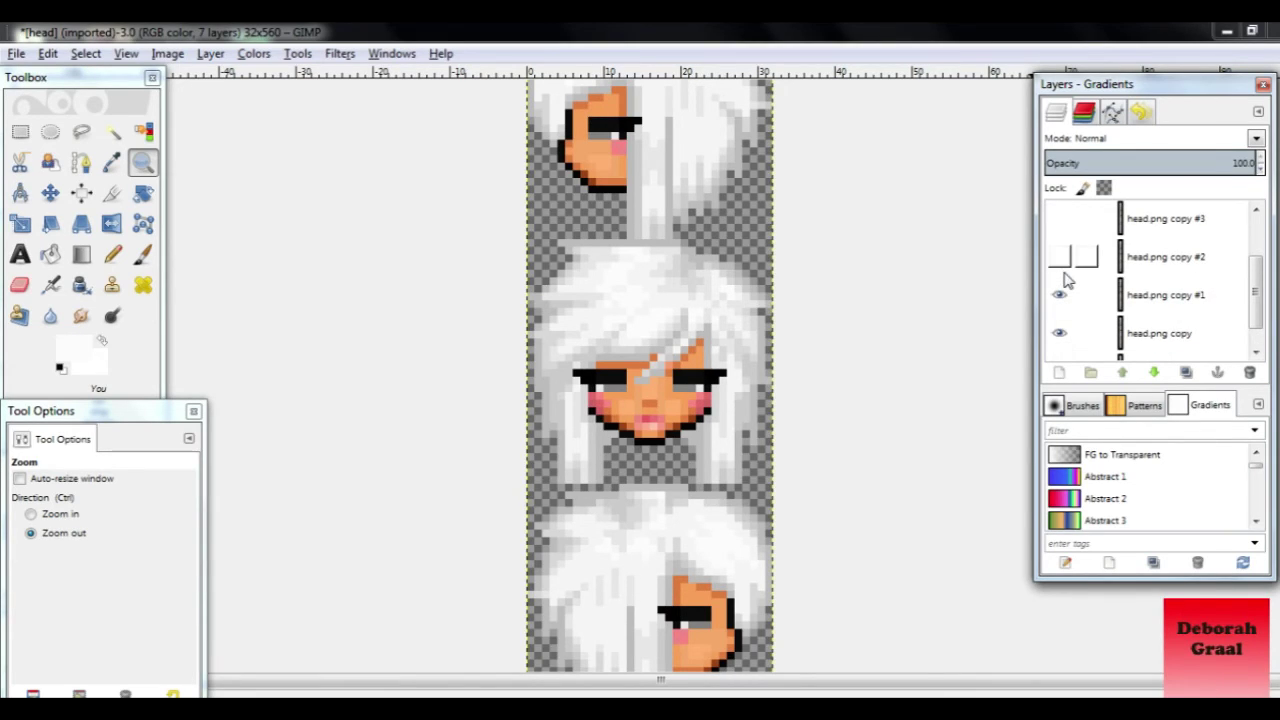
scroll(1060, 328, up, 1)
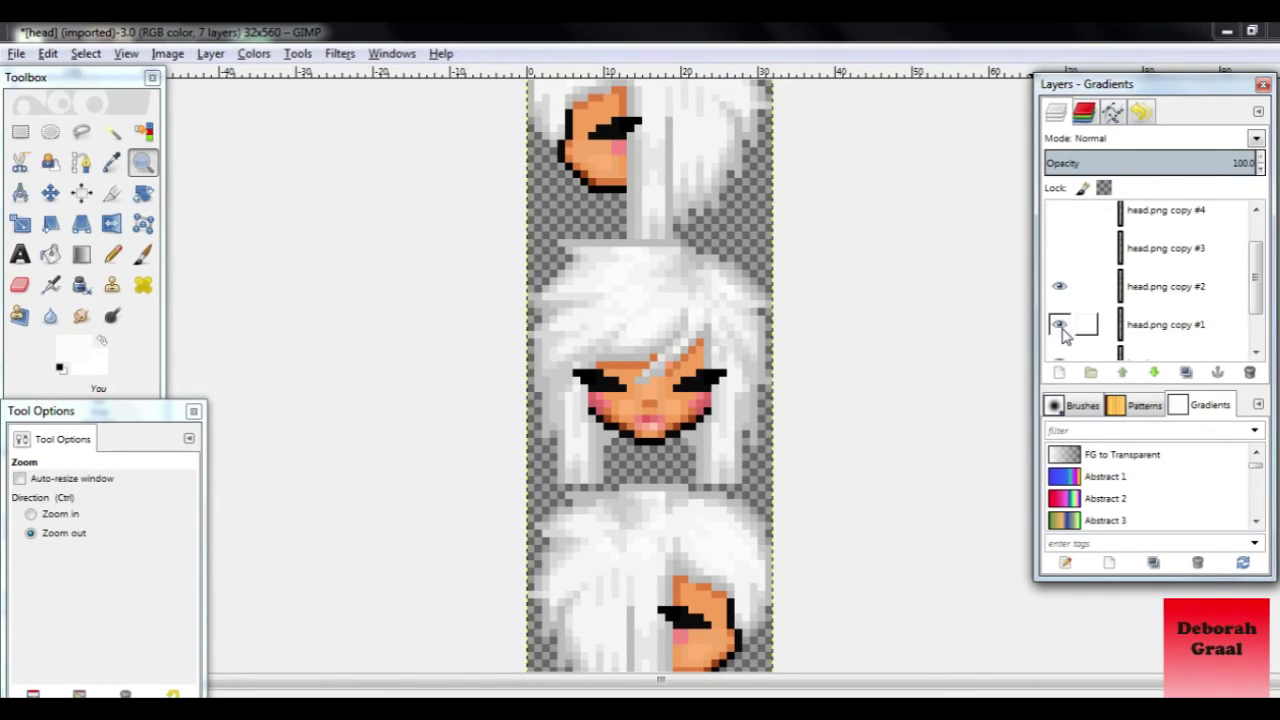
click(1059, 248)
scroll(1059, 300, up, 1)
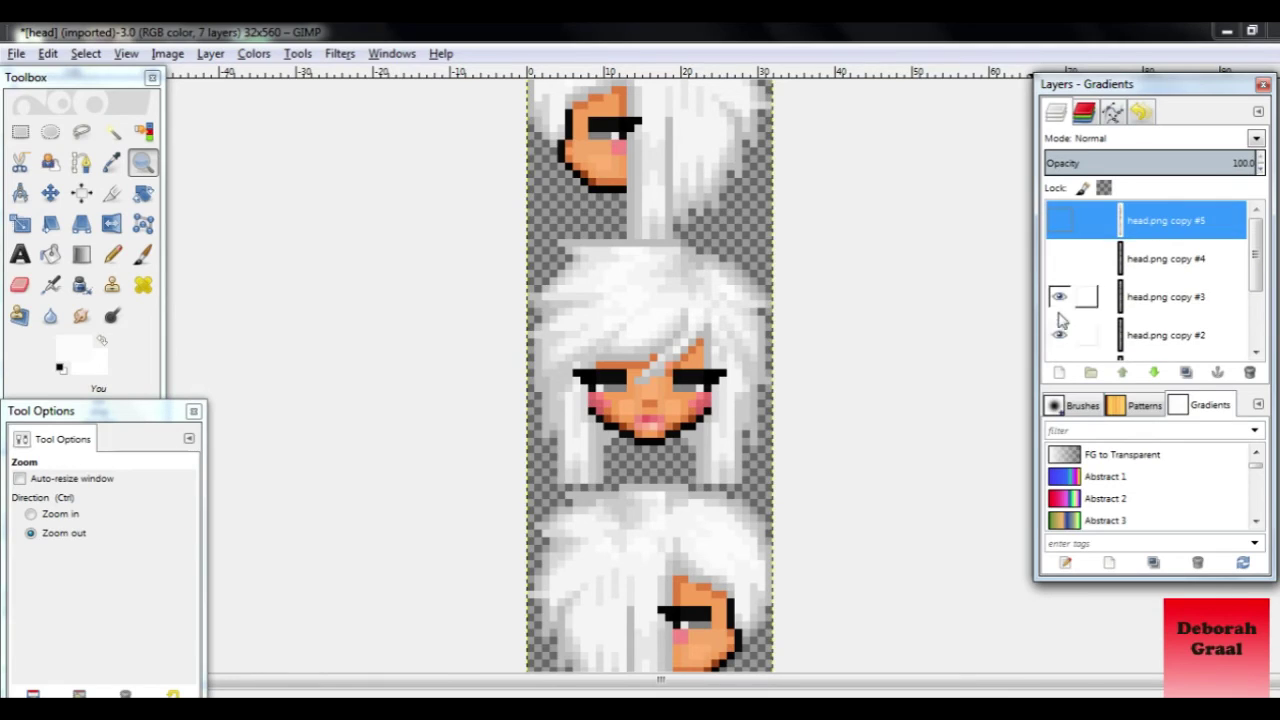
click(1059, 260)
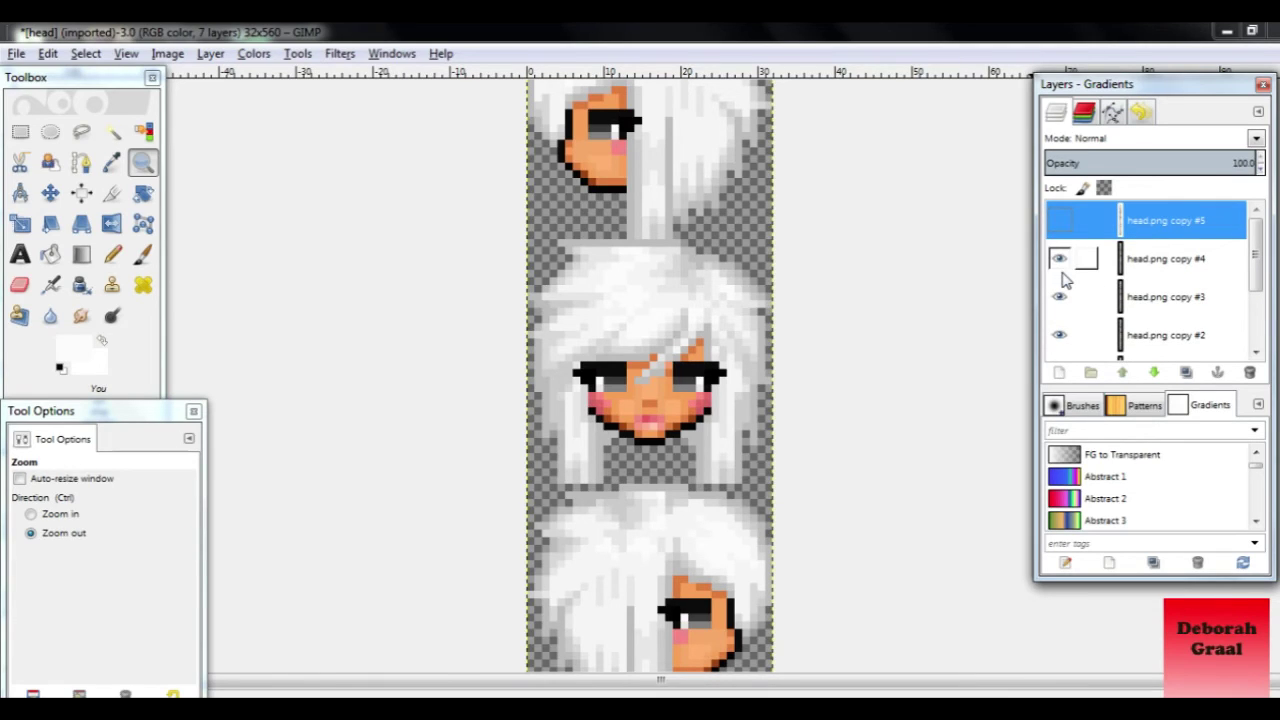
click(1059, 222)
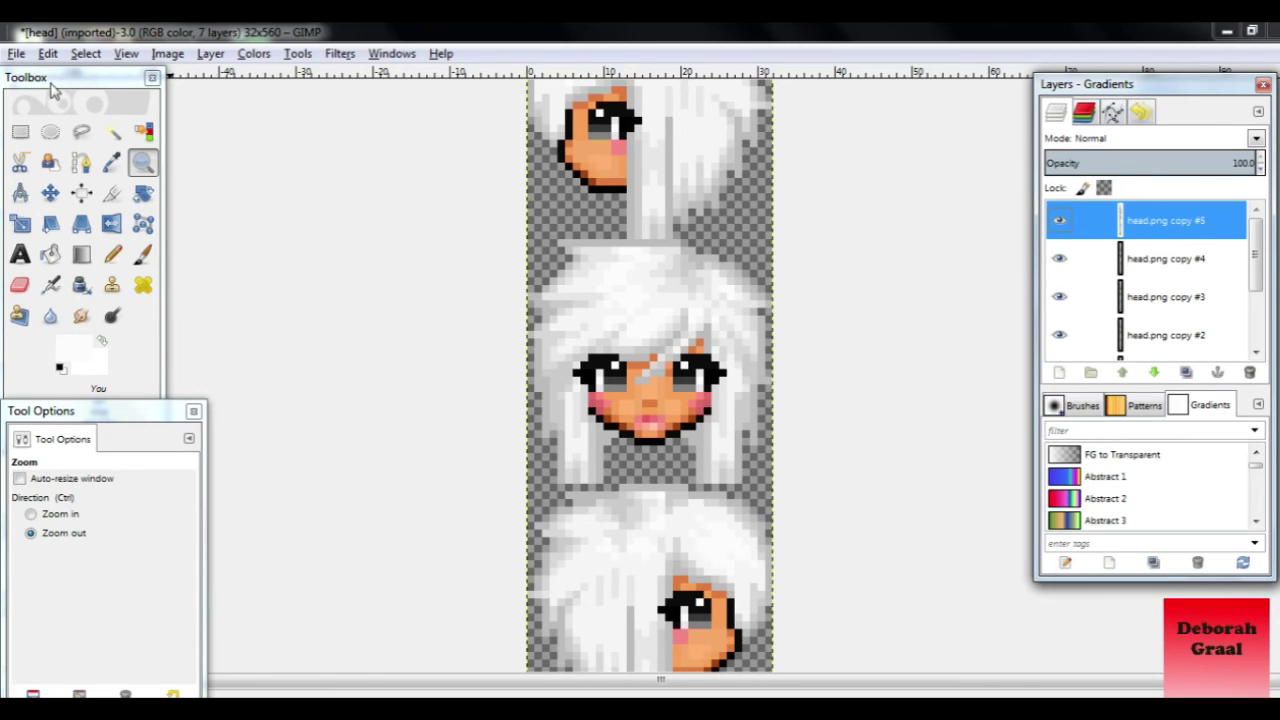
click(16, 54)
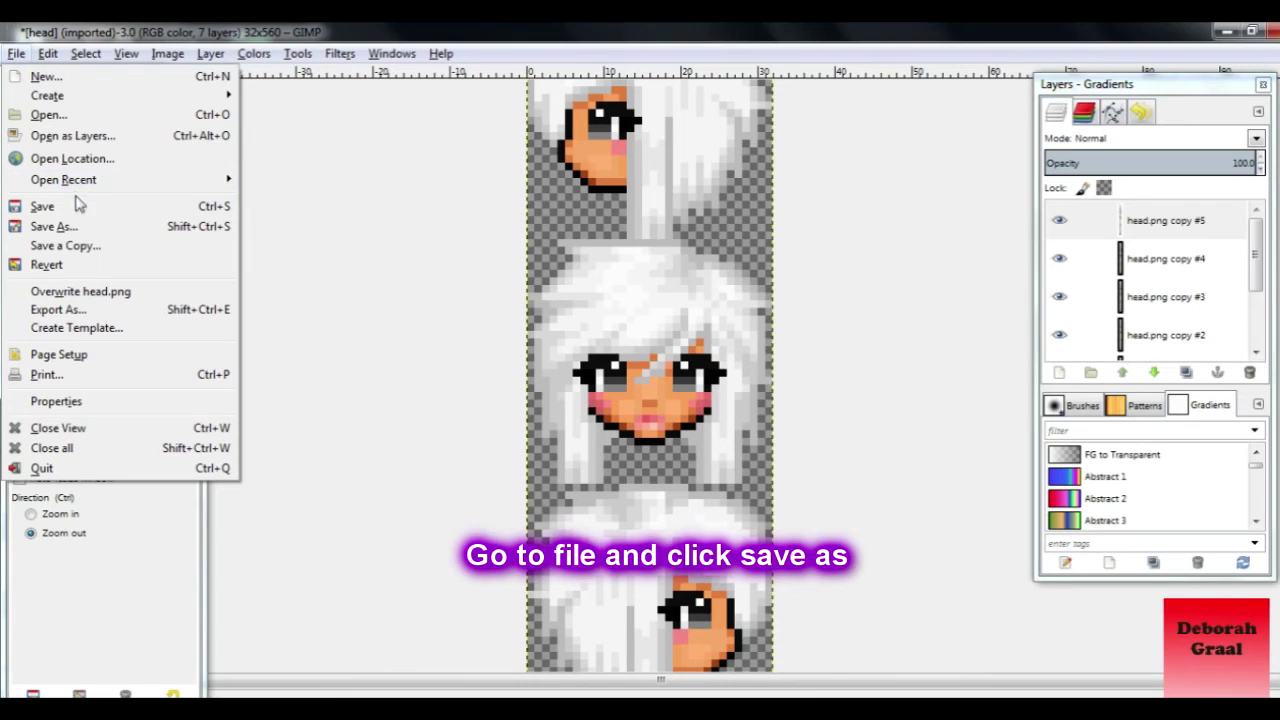
Rename the file to head.gif in Save As and attempt to save it
click(88, 227)
click(406, 162)
text(head.gi)
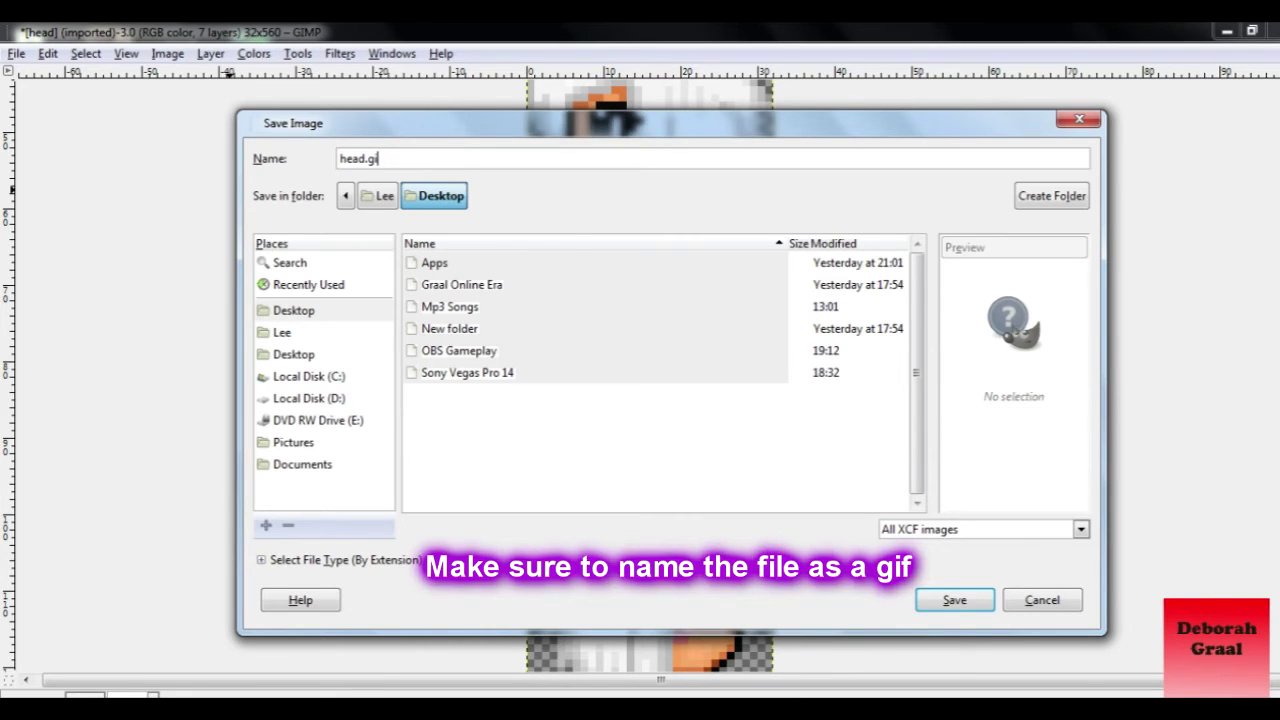
text(f)
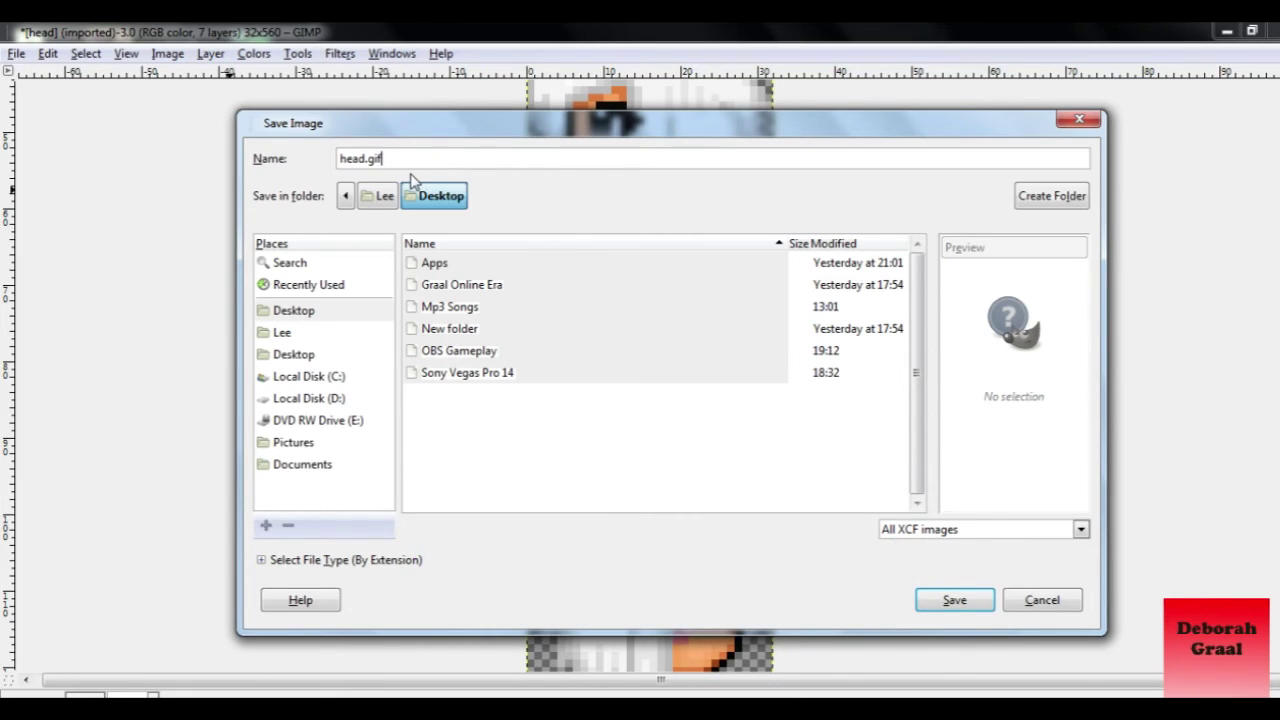
click(930, 598)
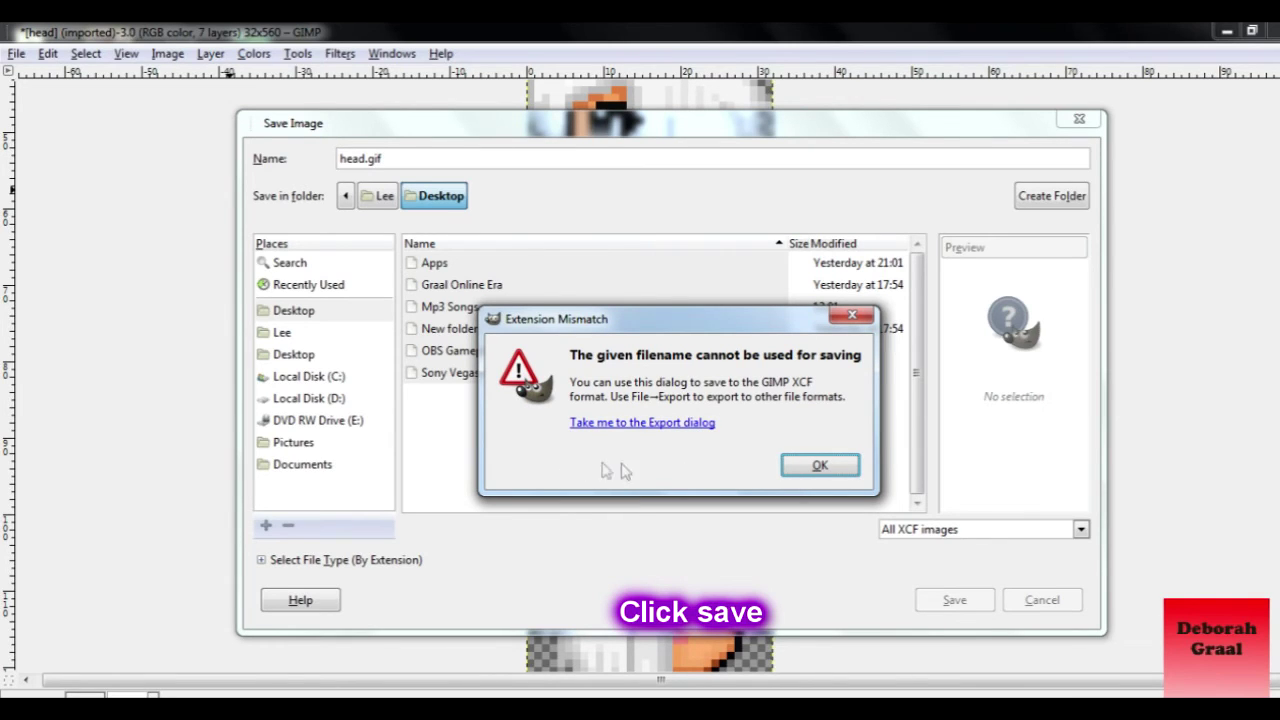
Switch to the Export dialog and export head.gif with 'As animation' ticked
click(645, 423)
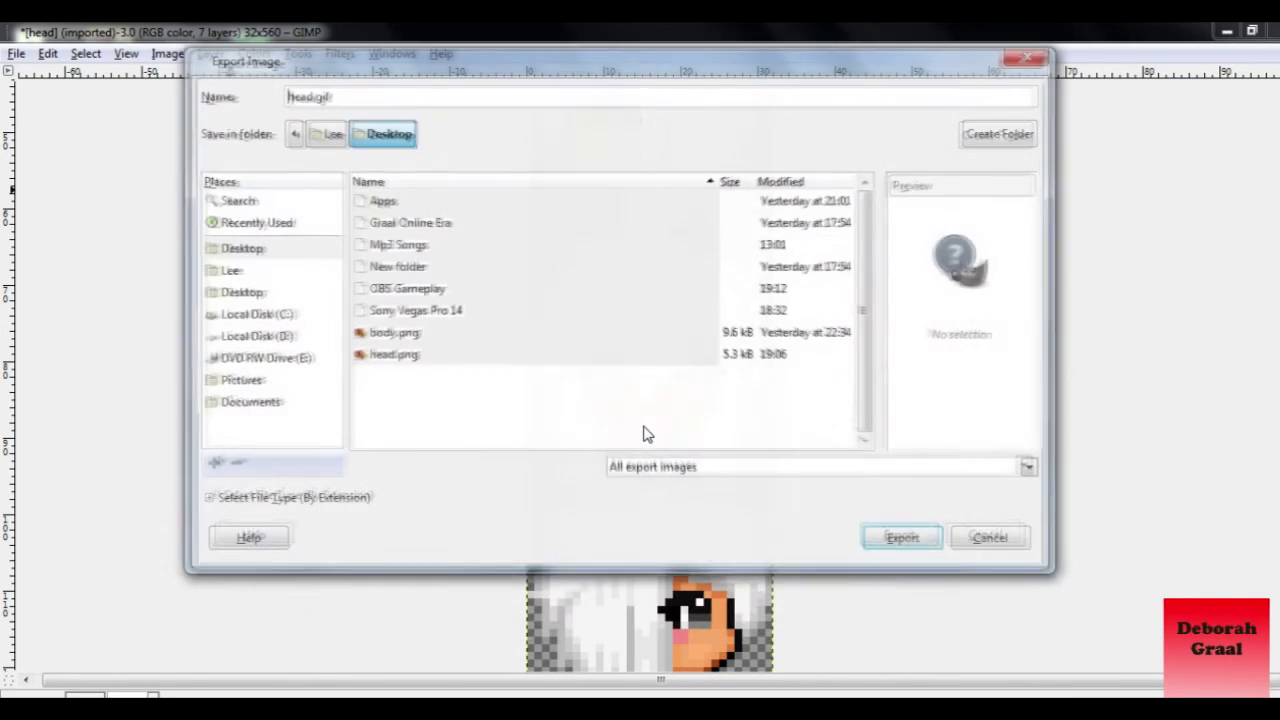
click(900, 538)
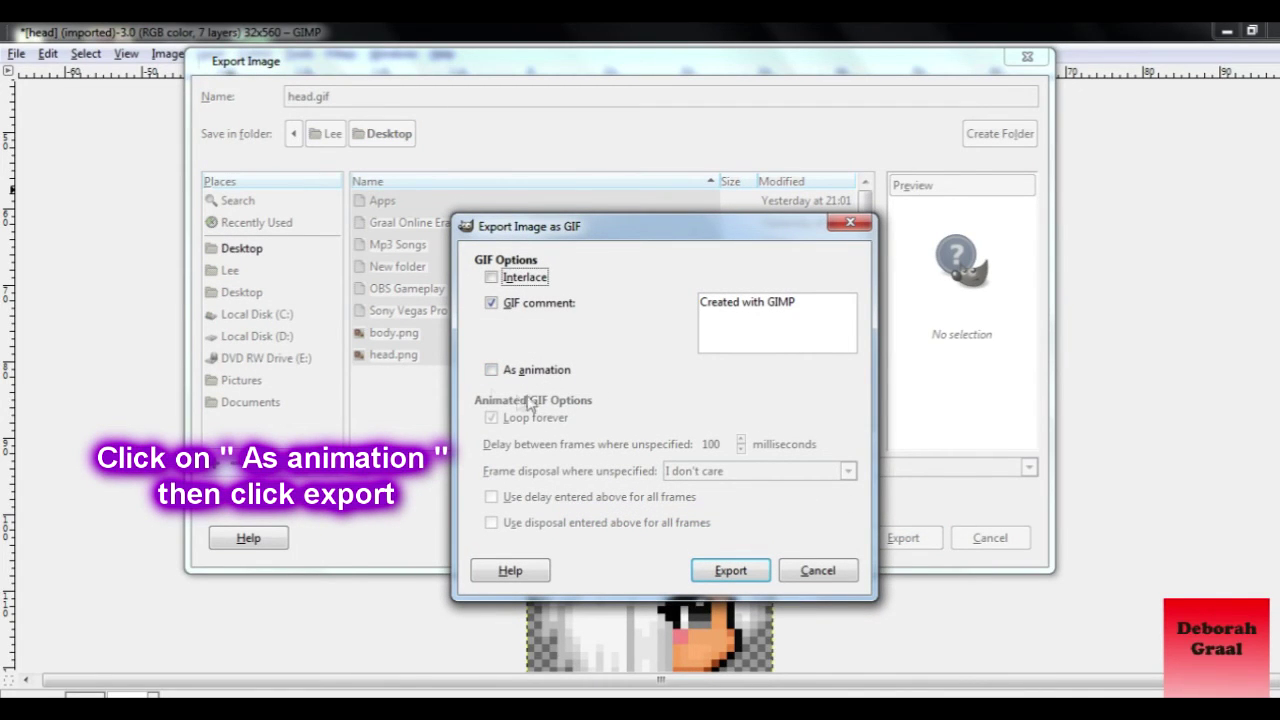
click(491, 370)
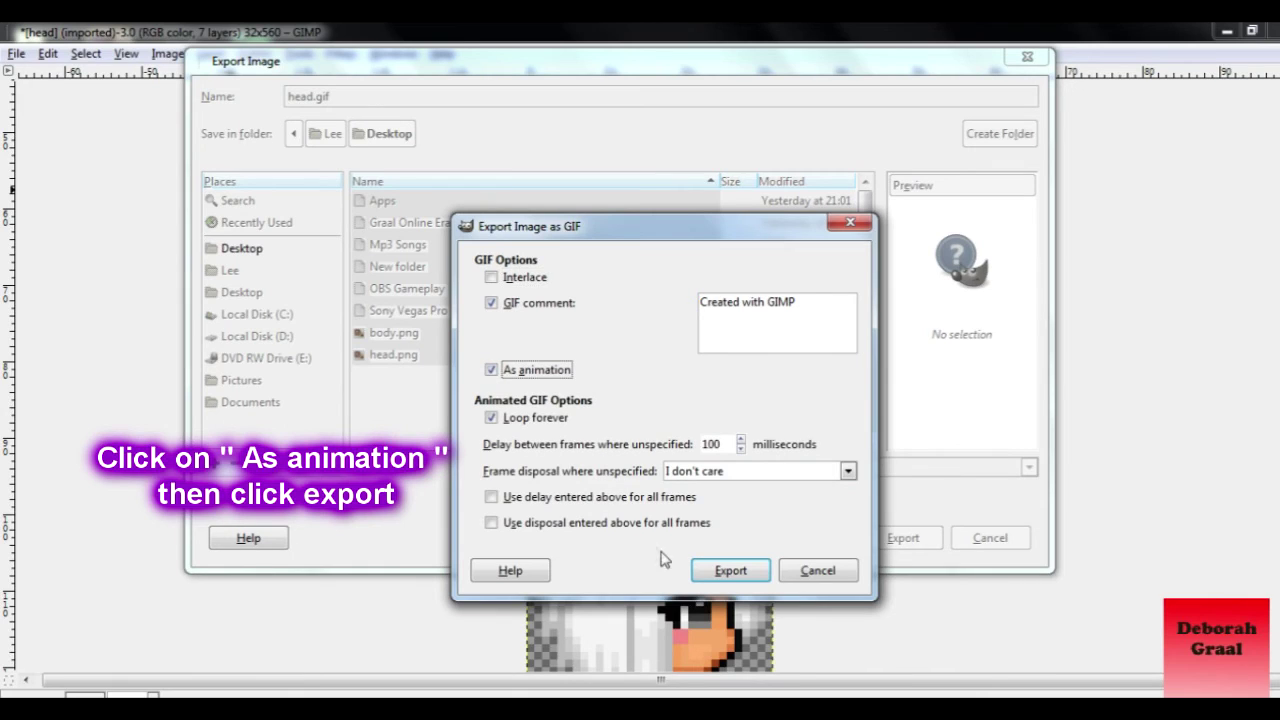
click(718, 572)
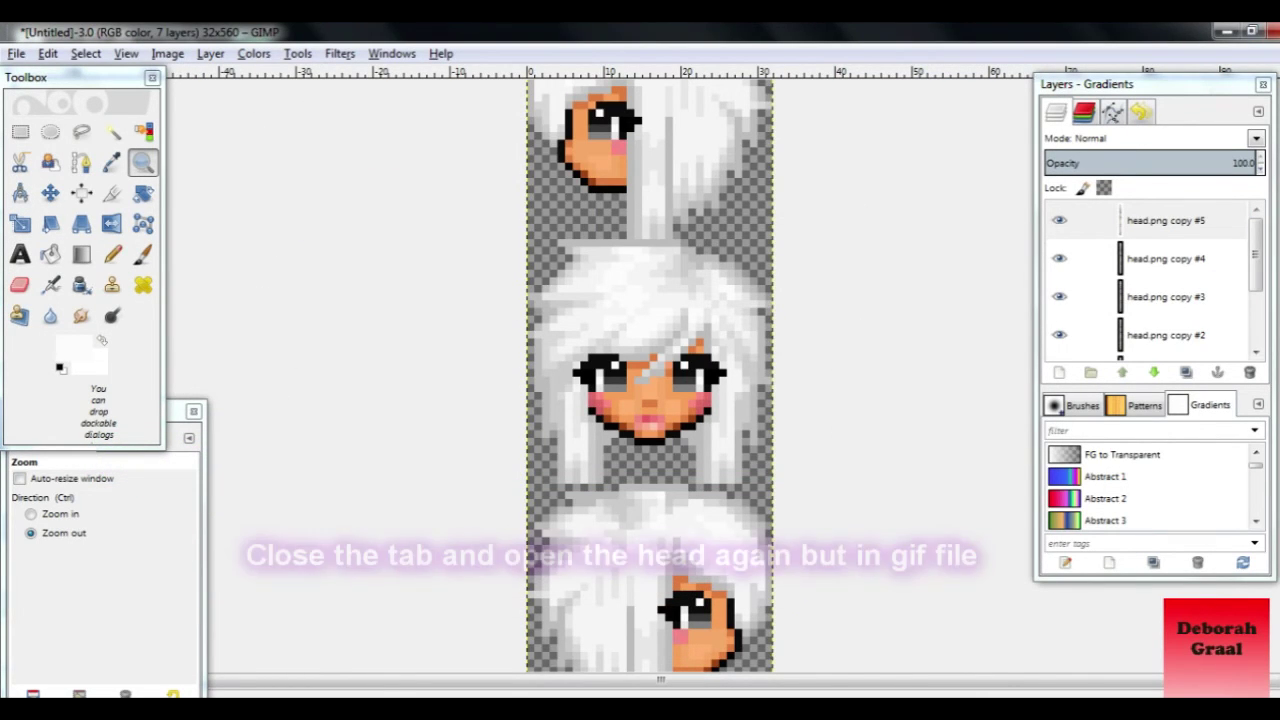
Close the image discarding changes, then open desktop head.gif with Edit with GIMP, maximized
click(1268, 31)
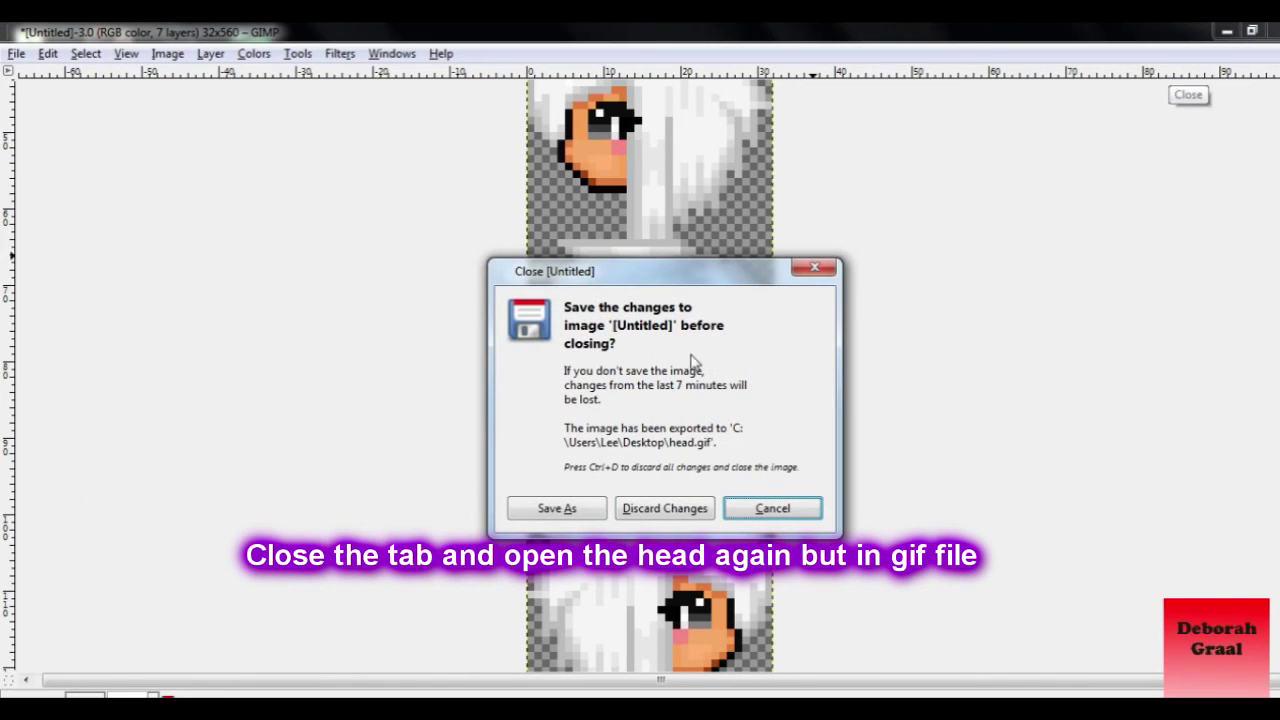
click(646, 512)
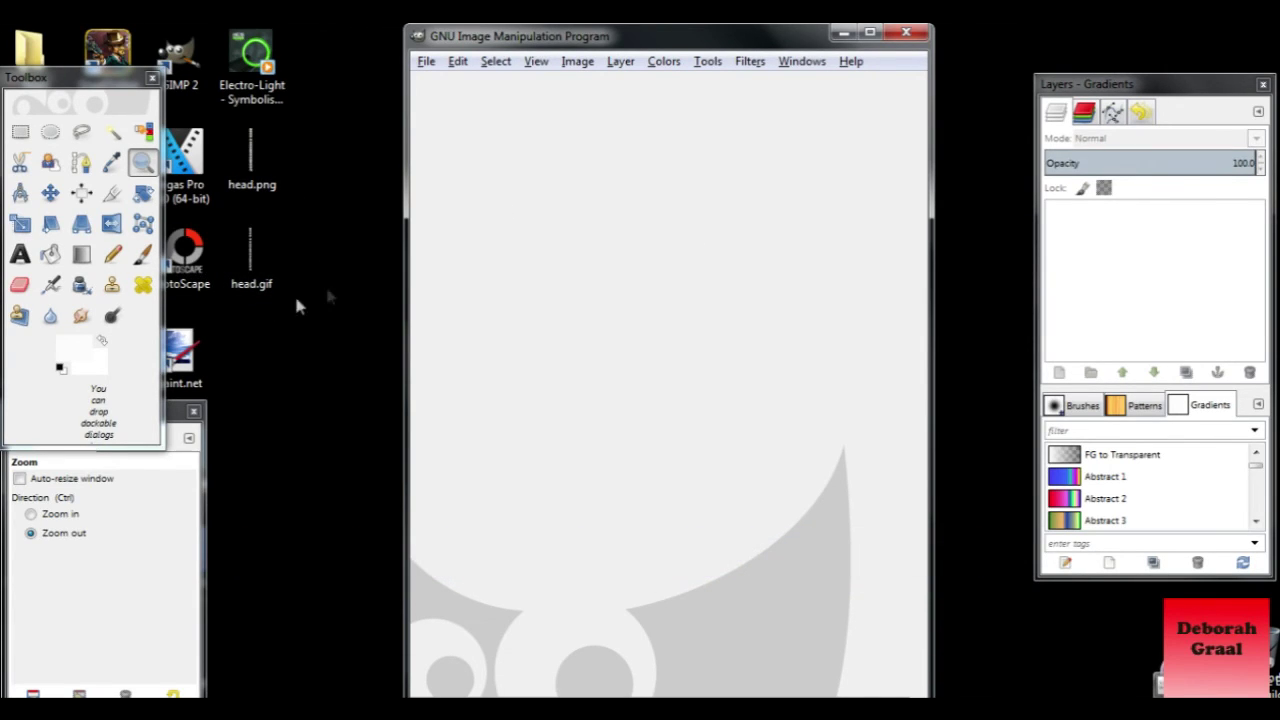
click(251, 257)
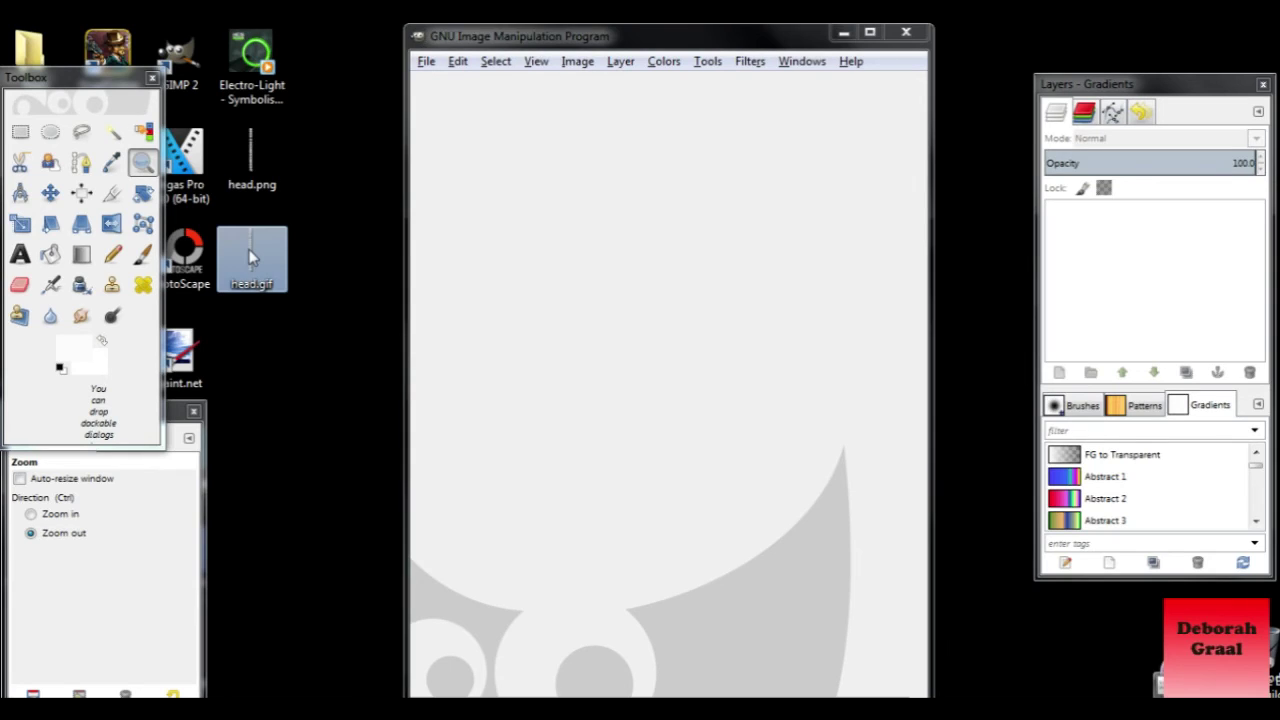
right_click(249, 257)
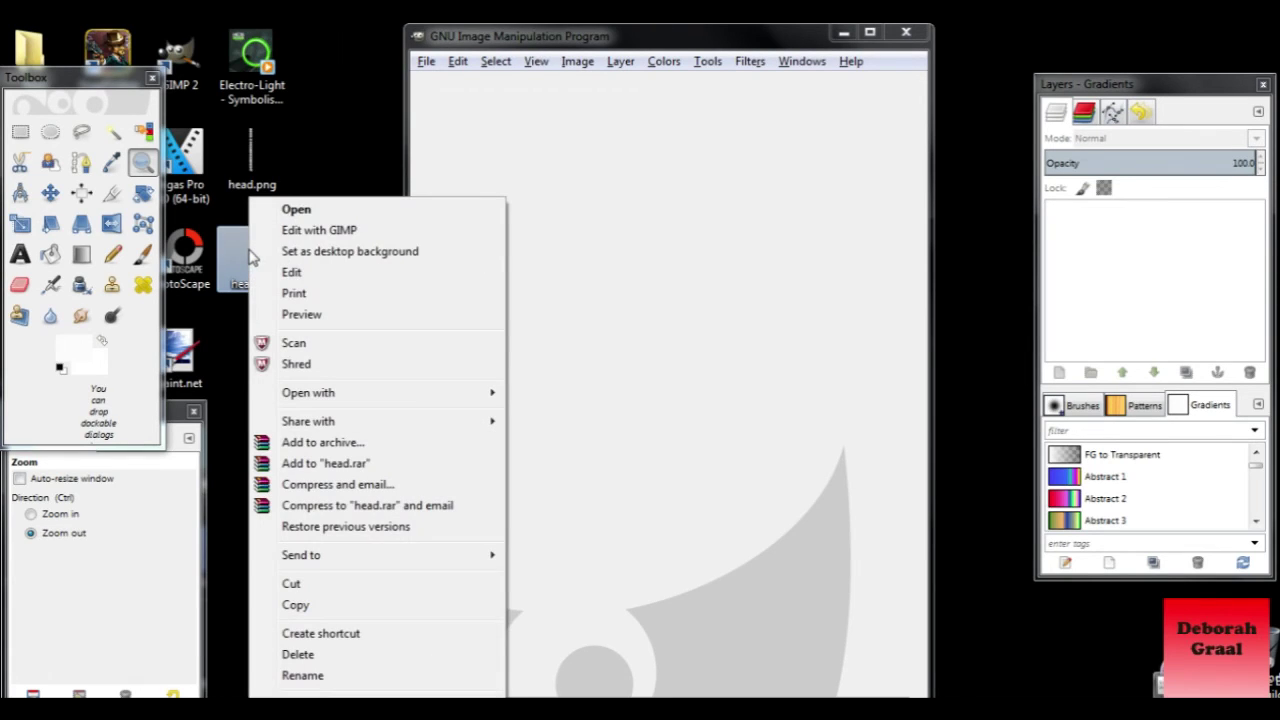
click(312, 239)
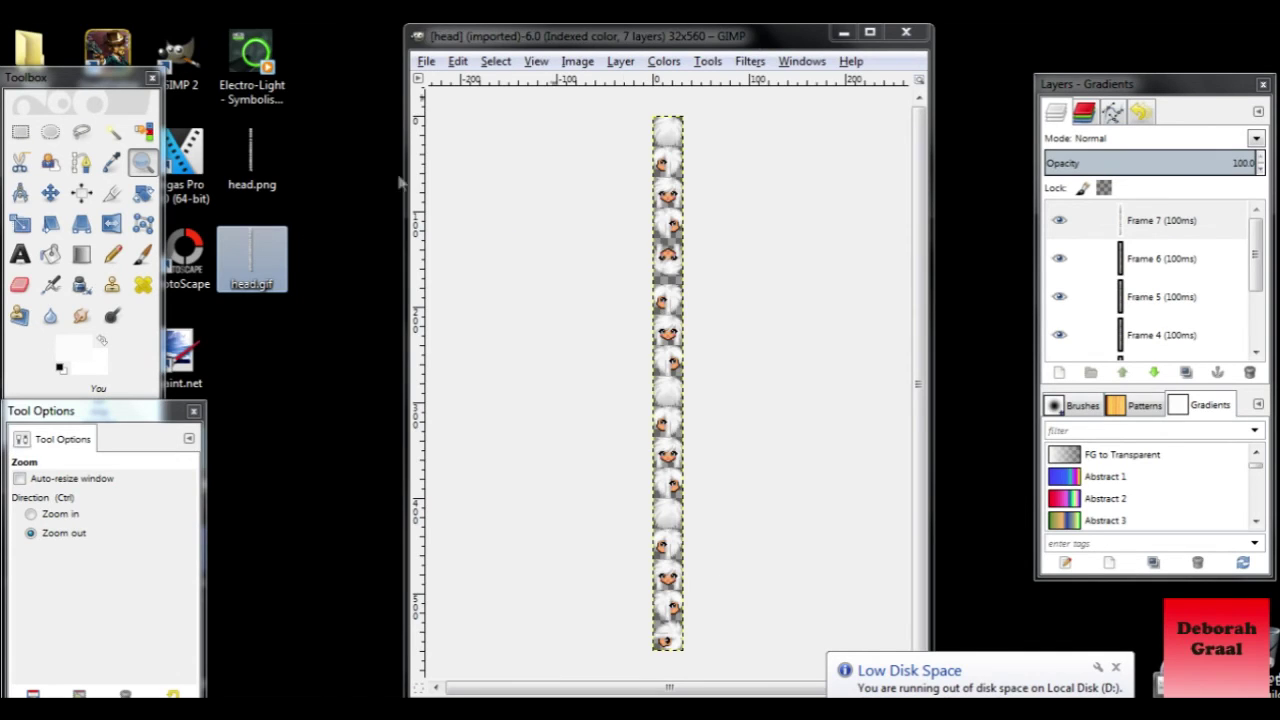
click(872, 34)
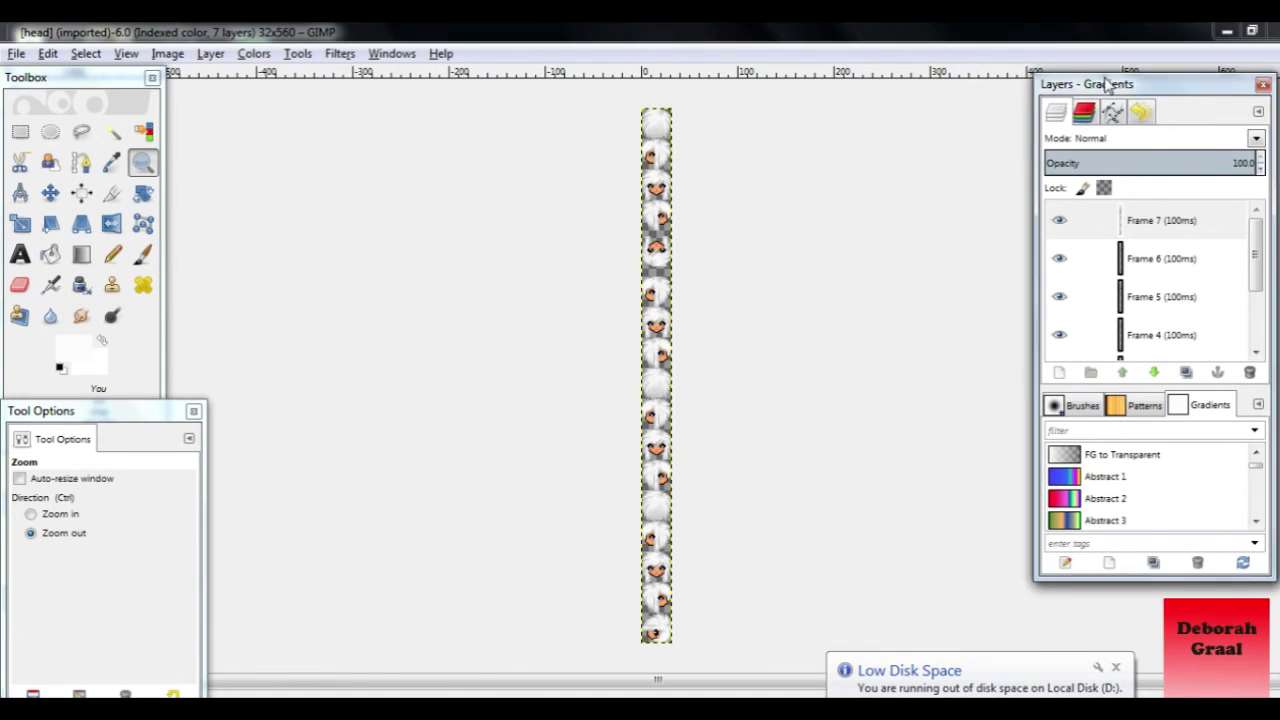
Zoom in until one head fills the canvas
drag(1100, 84, 1065, 105)
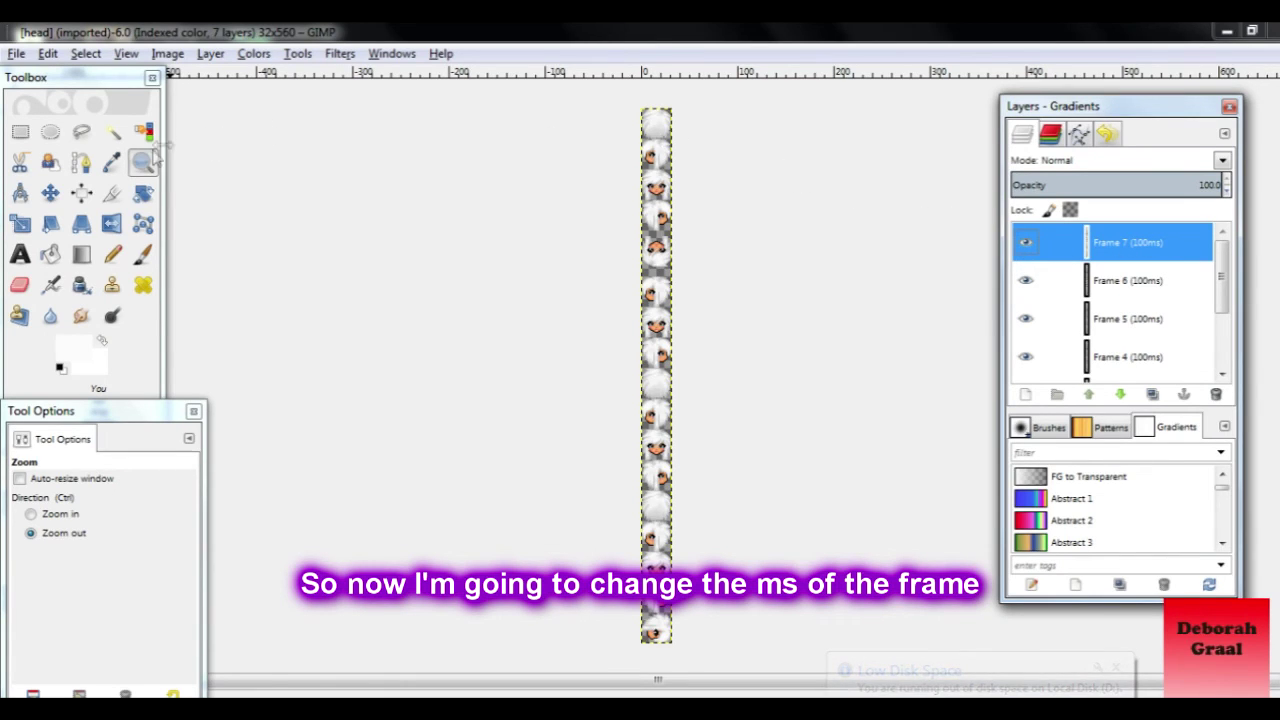
click(31, 514)
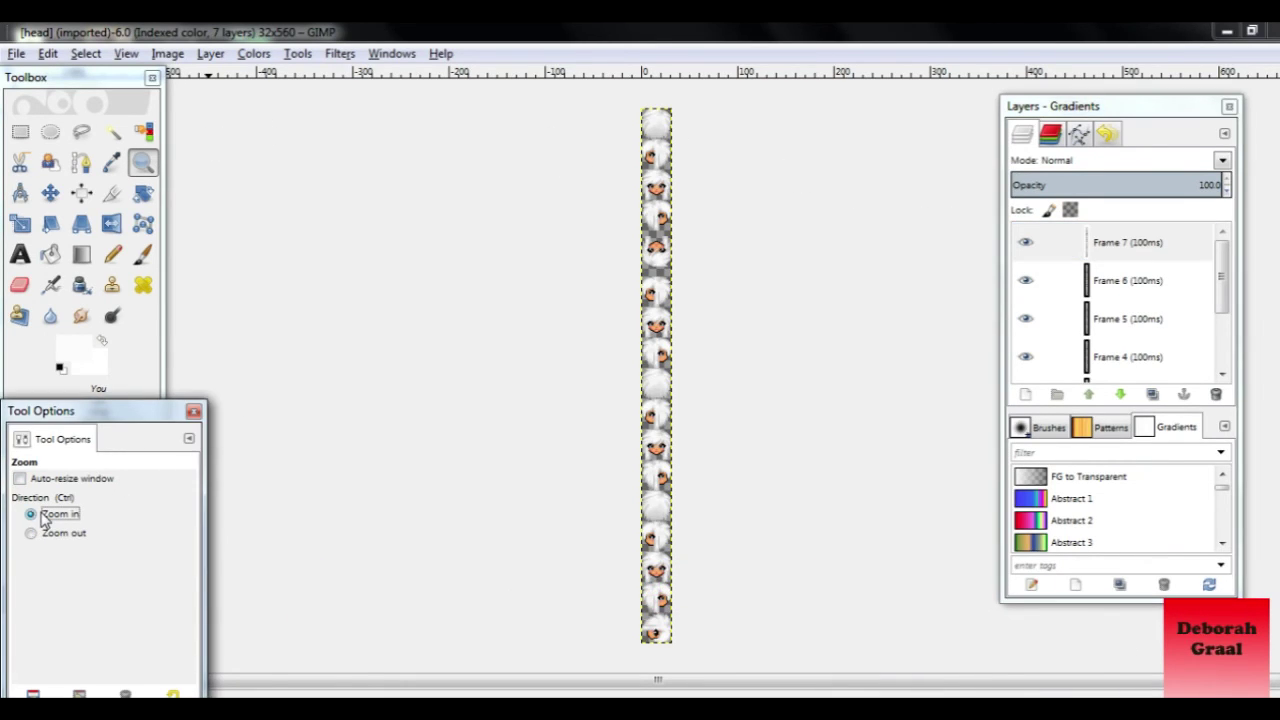
click(657, 133)
click(660, 220)
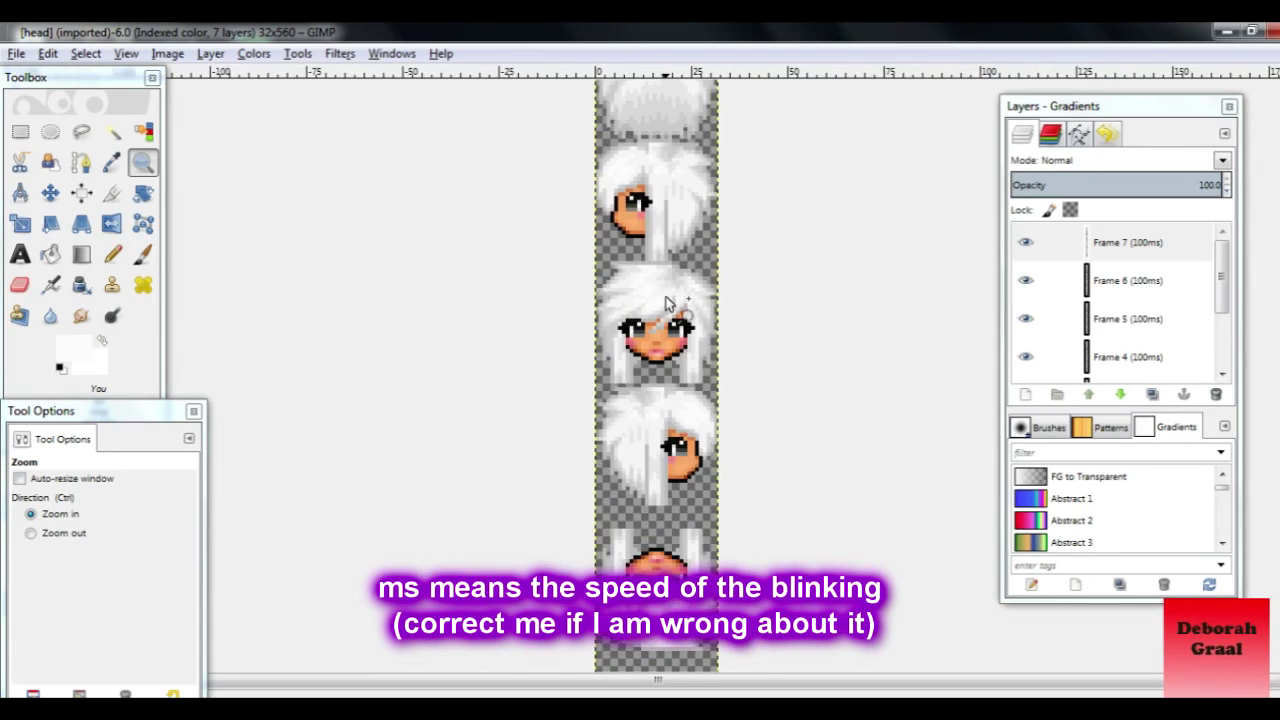
click(678, 315)
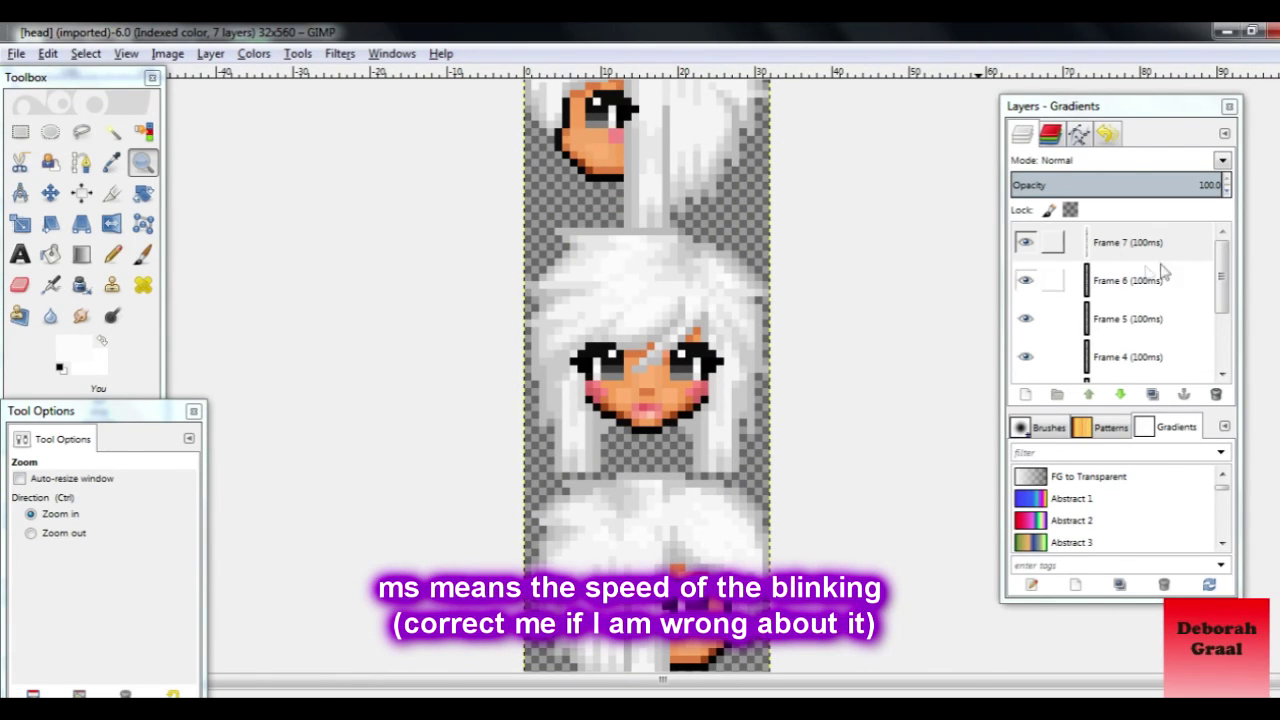
Hide Frames 7, 5, 4, 3 and 2 to preview the Background frame
click(1025, 242)
click(1025, 318)
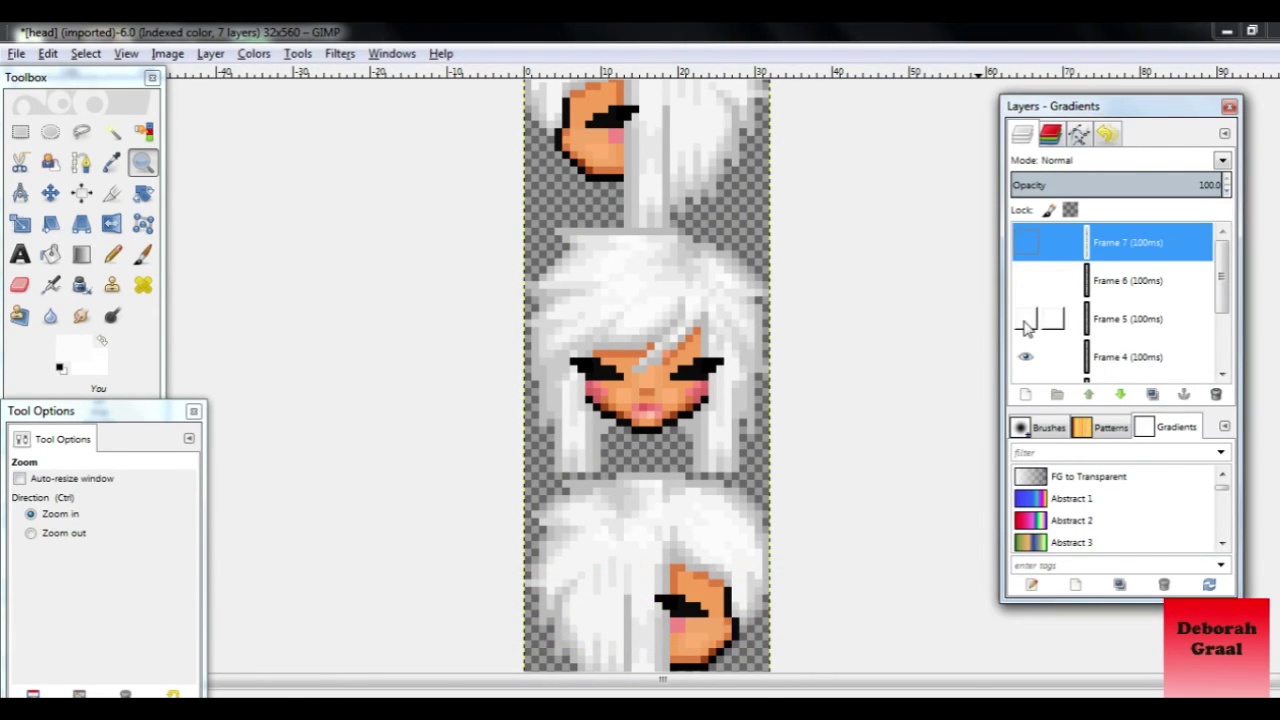
scroll(1025, 318, down, 2)
click(1027, 272)
click(1025, 309)
scroll(1025, 315, down, 1)
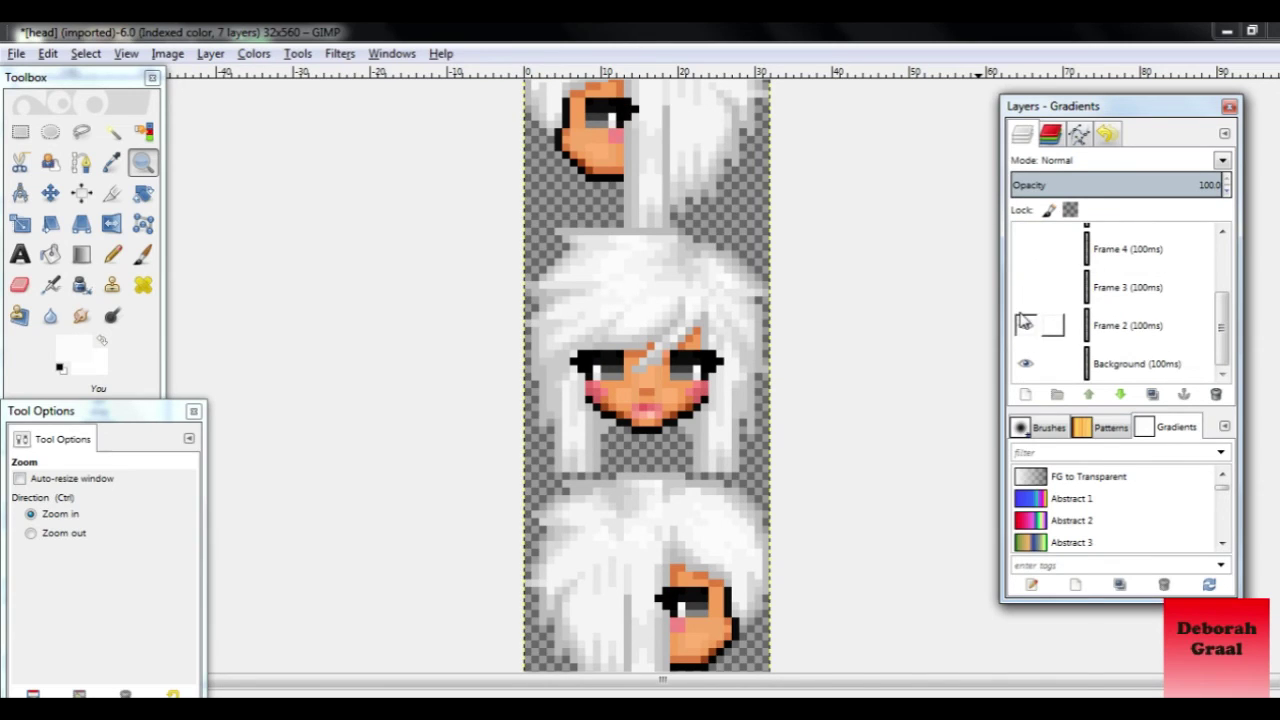
click(1027, 326)
Change the Background layer name's timing to 3000ms and Frame 4's to 400ms
click(1160, 365)
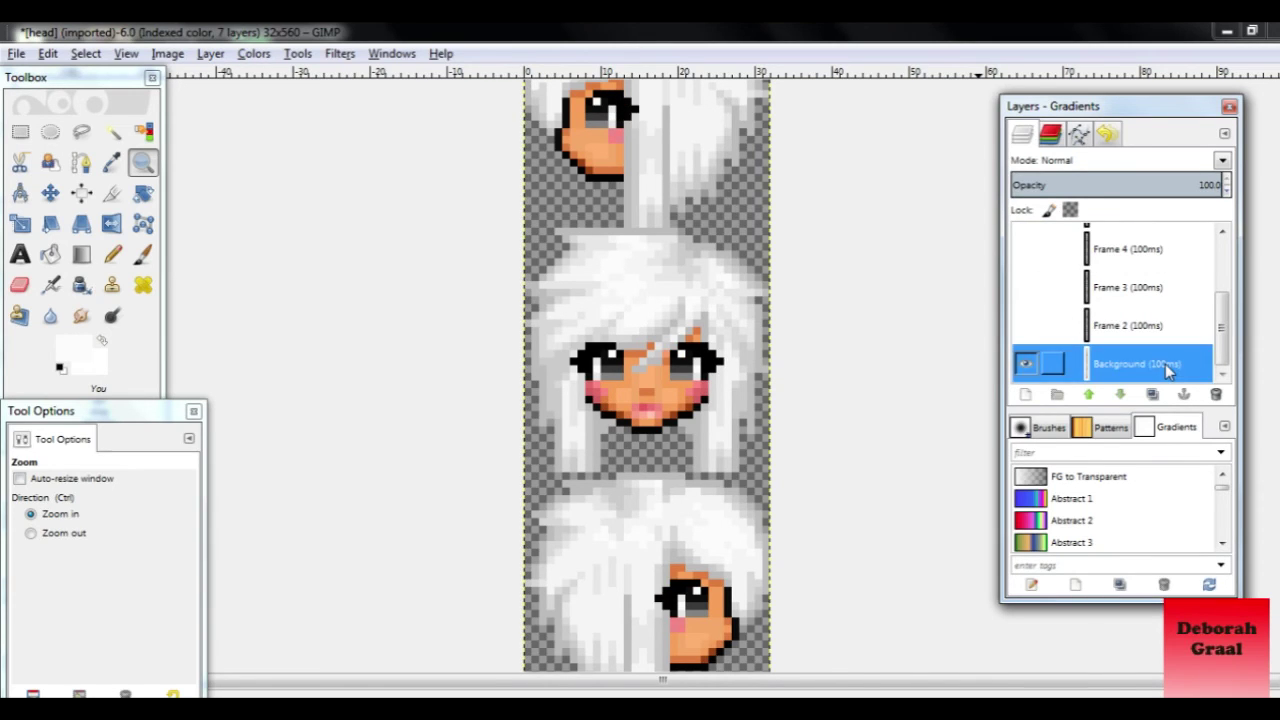
double_click(1157, 365)
click(1157, 365)
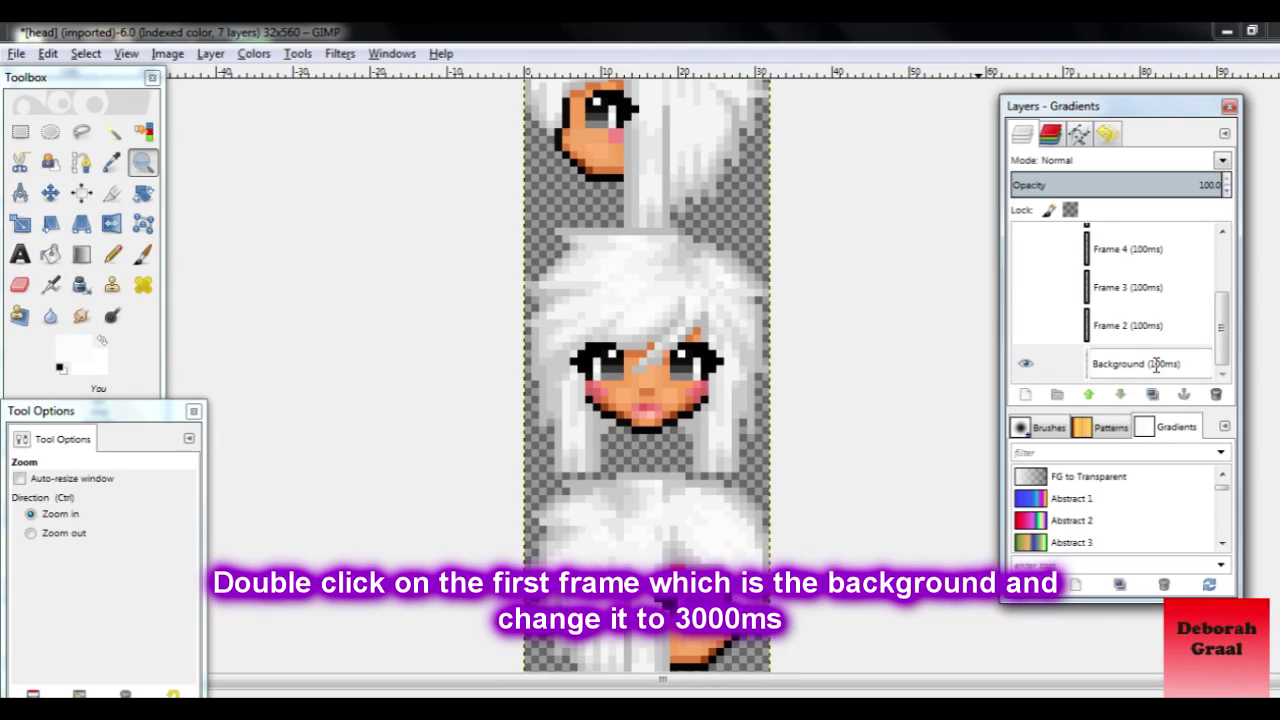
text(30)
key(Return)
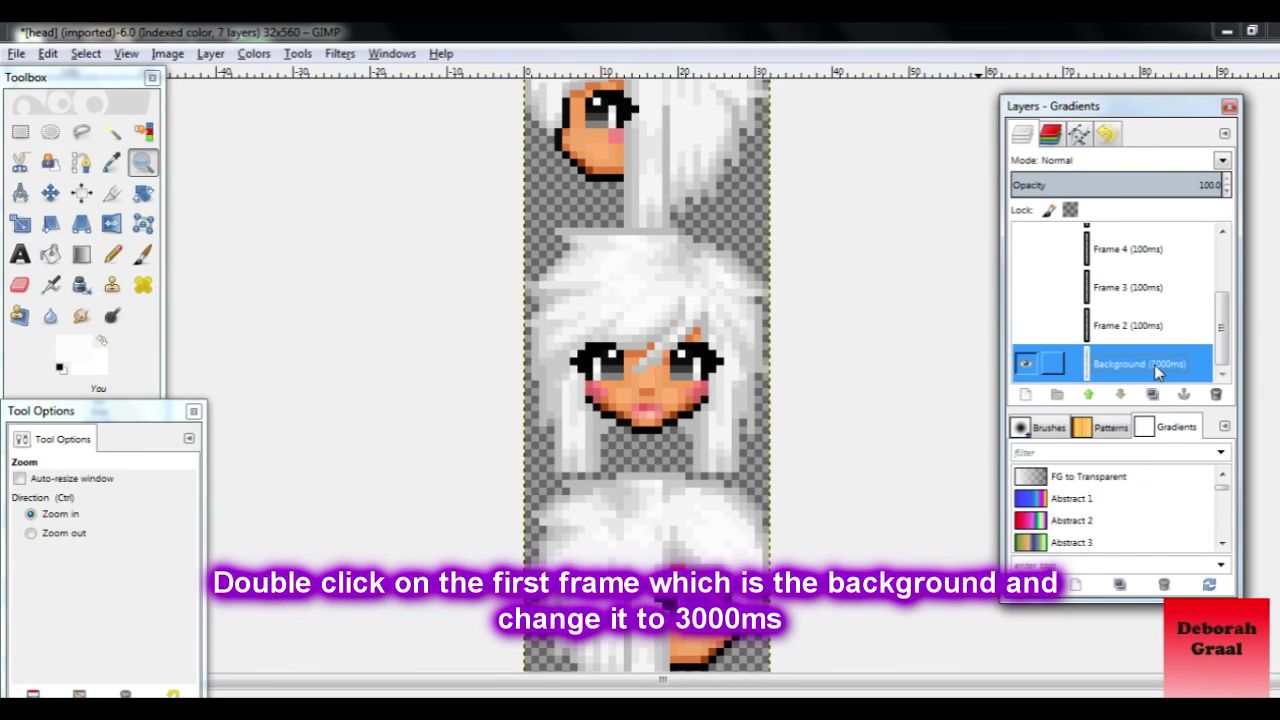
mouse_move(1078, 362)
mouse_down()
mouse_move(1024, 327)
mouse_move(1024, 290)
mouse_up()
click(1130, 282)
text(4)
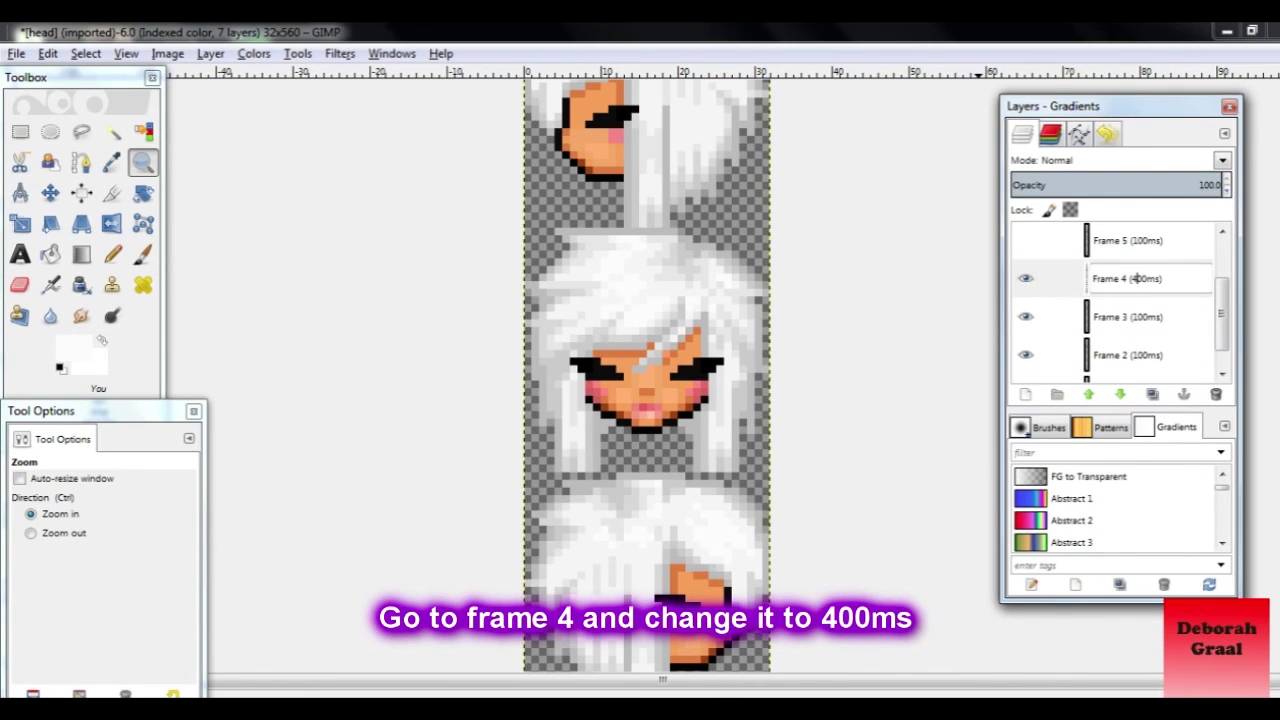
key(Return)
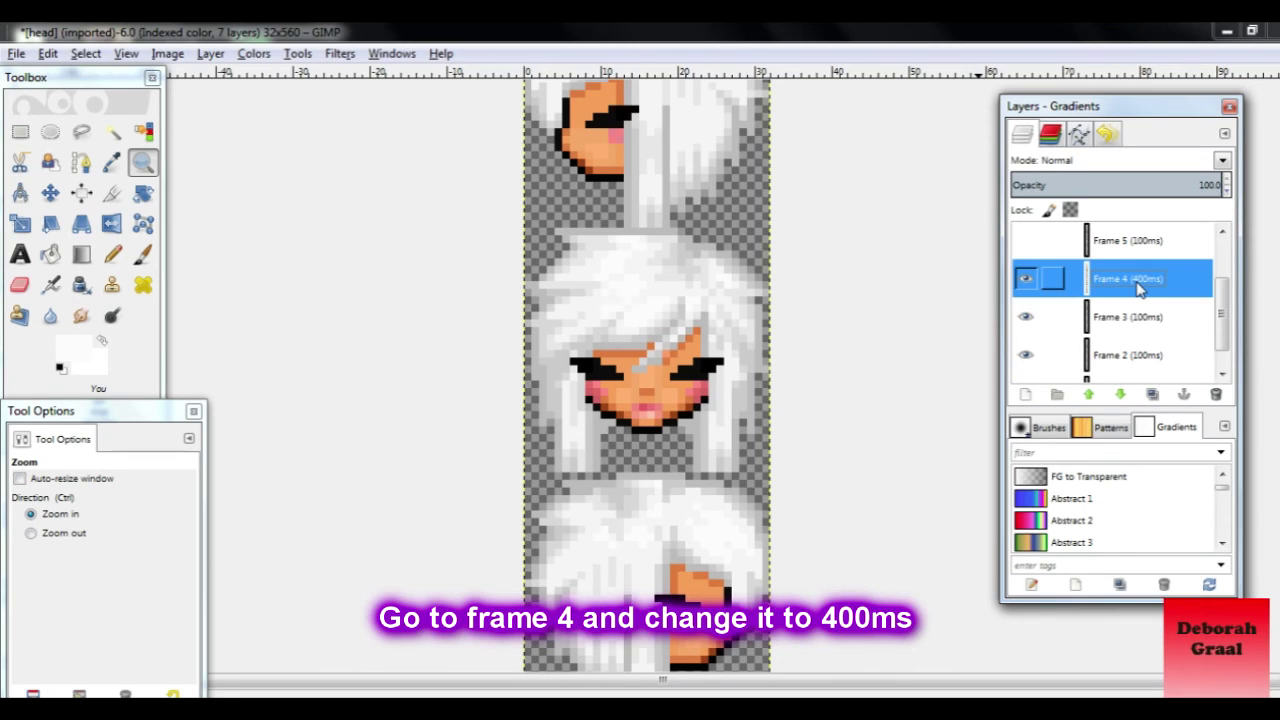
Show Frames 5, 6 and 7 again and select the top Frame 7 layer
scroll(1120, 300, up, 1)
scroll(1060, 295, up, 1)
click(1025, 298)
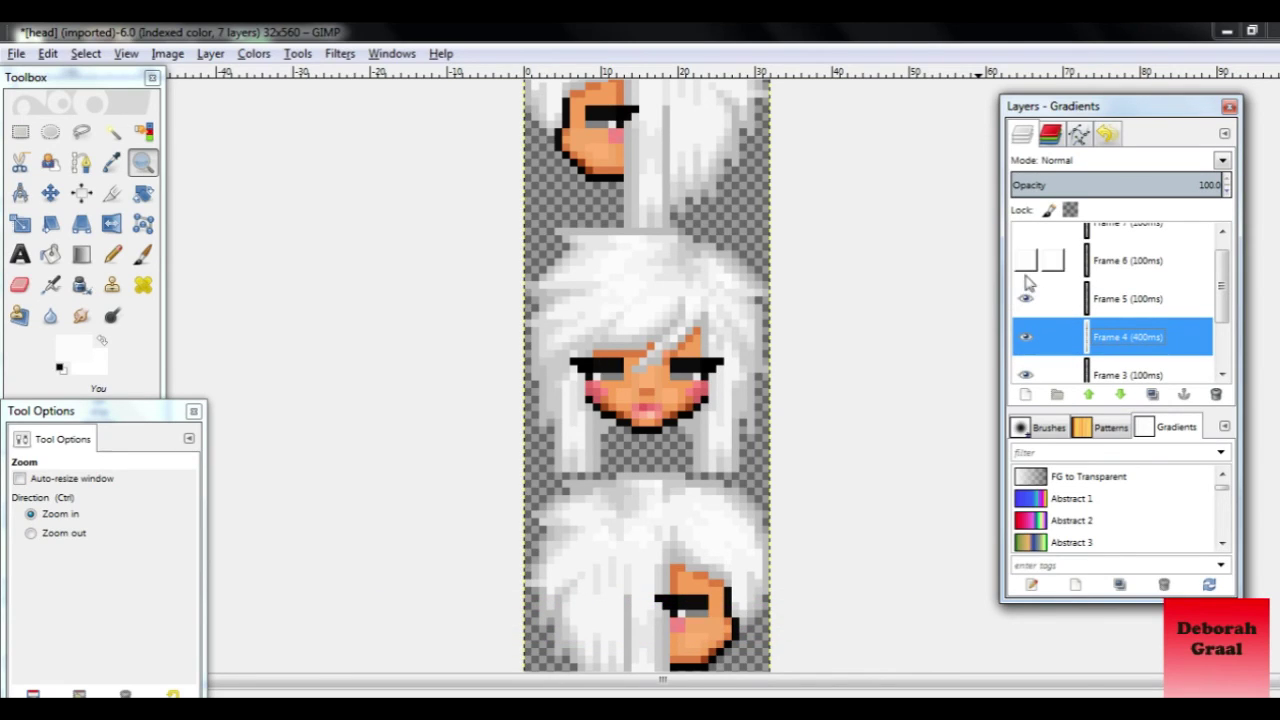
click(1025, 262)
scroll(1025, 280, up, 1)
click(1025, 244)
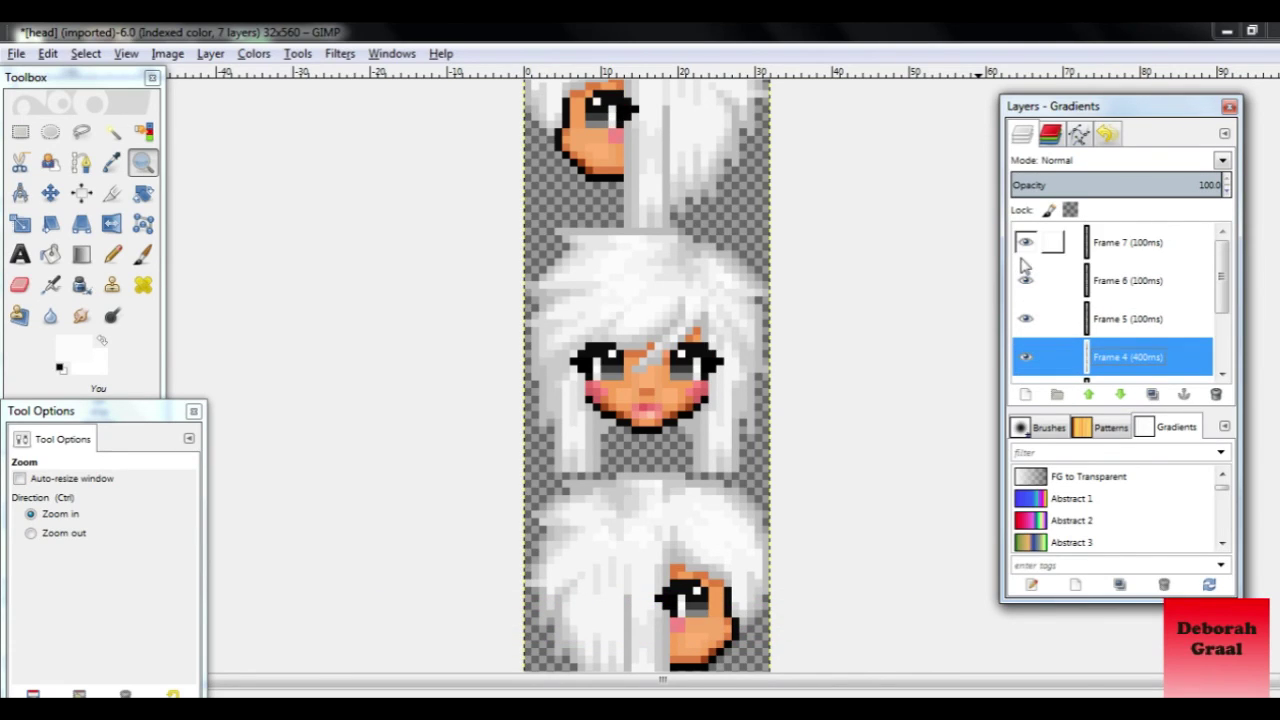
click(1122, 254)
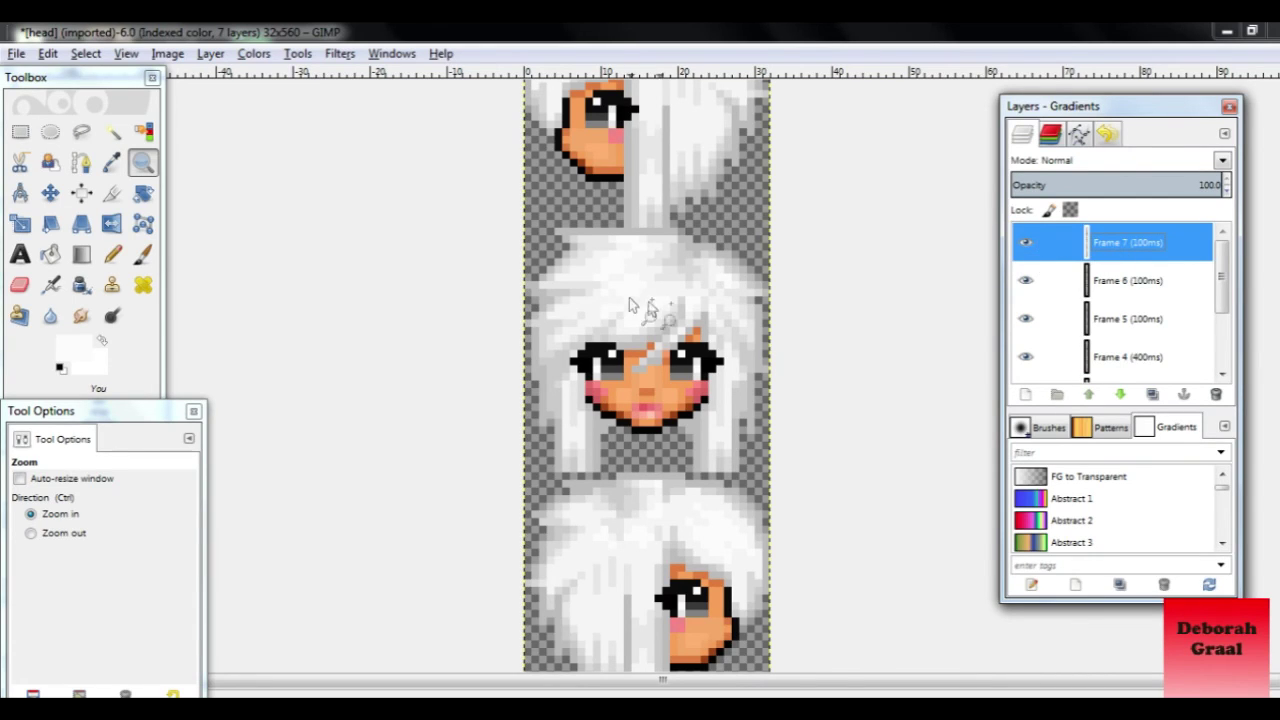
mouse_move(1221, 275)
mouse_down()
mouse_move(1226, 342)
mouse_move(1228, 265)
mouse_up()
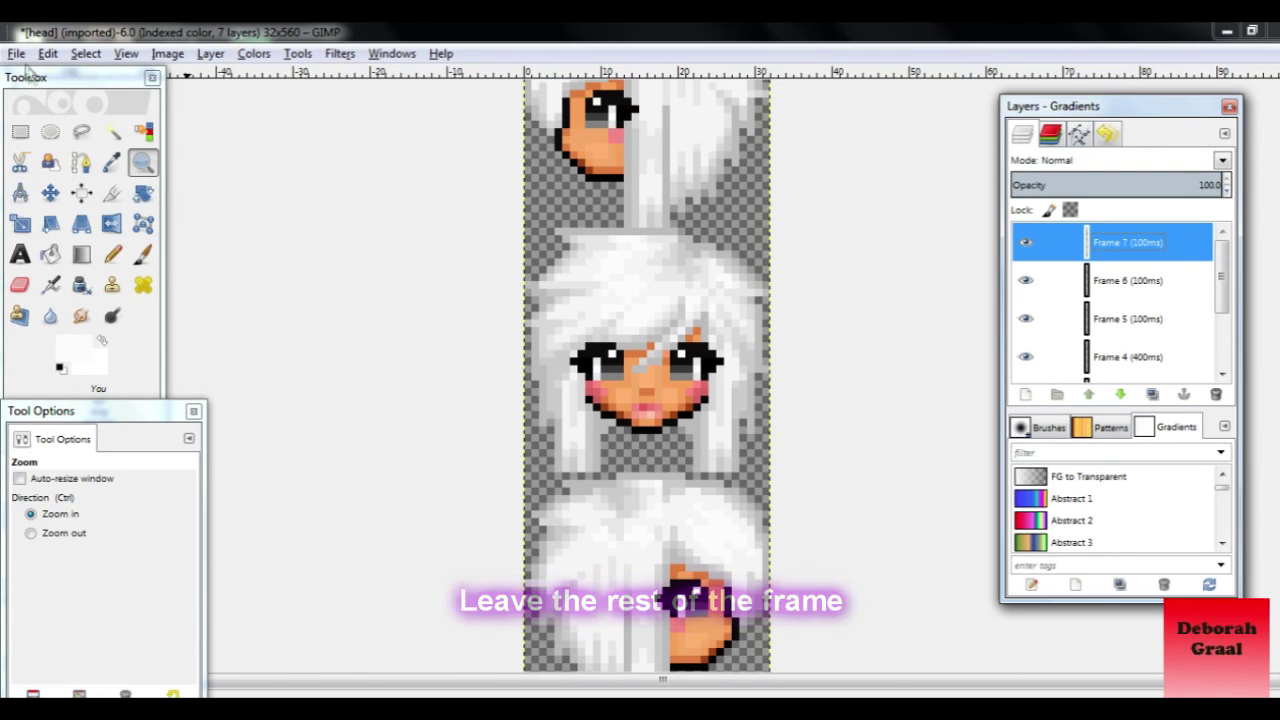
Re-export as head.gif, replacing the Desktop file, with 'As animation' kept on
click(17, 53)
click(41, 206)
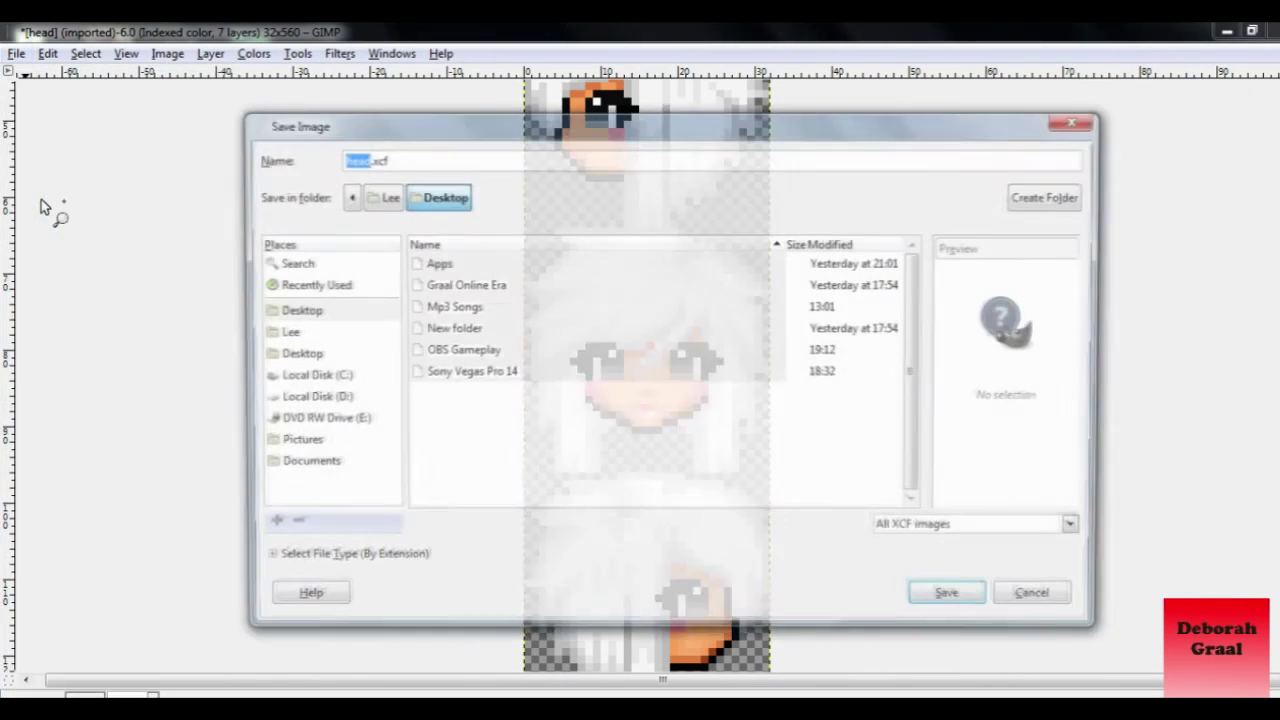
key(BackSpace)
key(BackSpace)
key(BackSpace)
text(f)
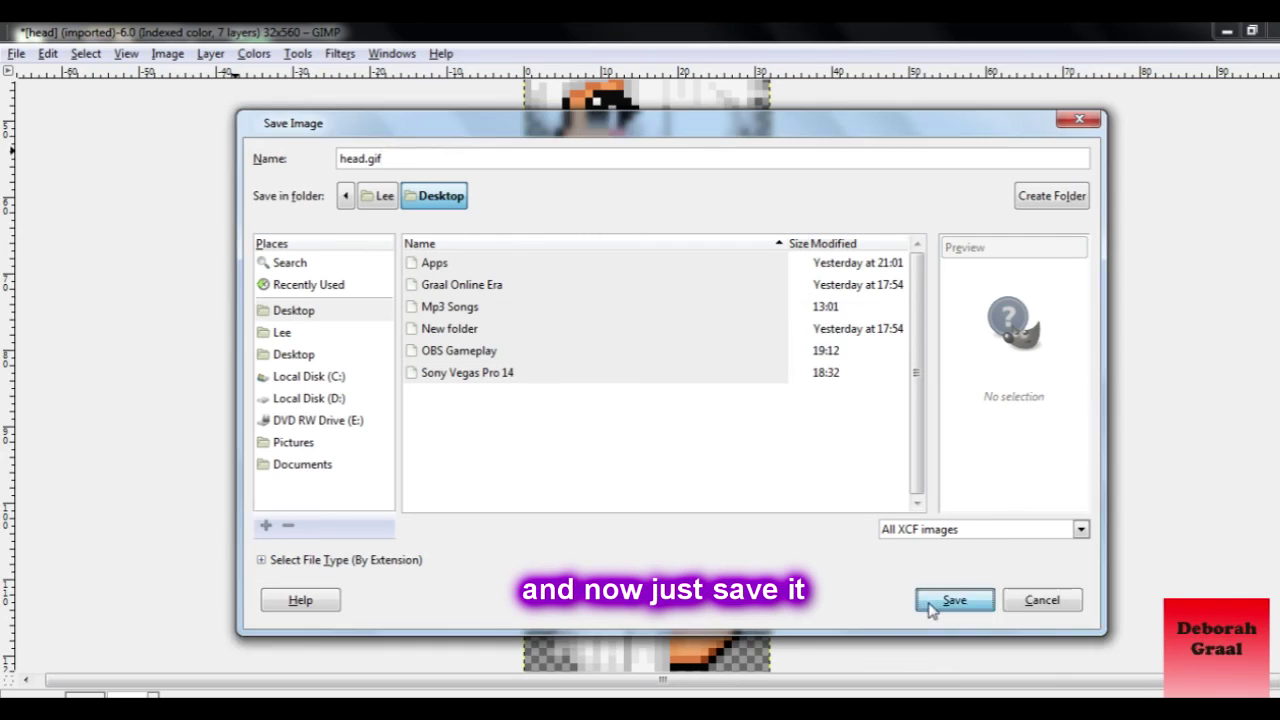
click(929, 605)
click(671, 434)
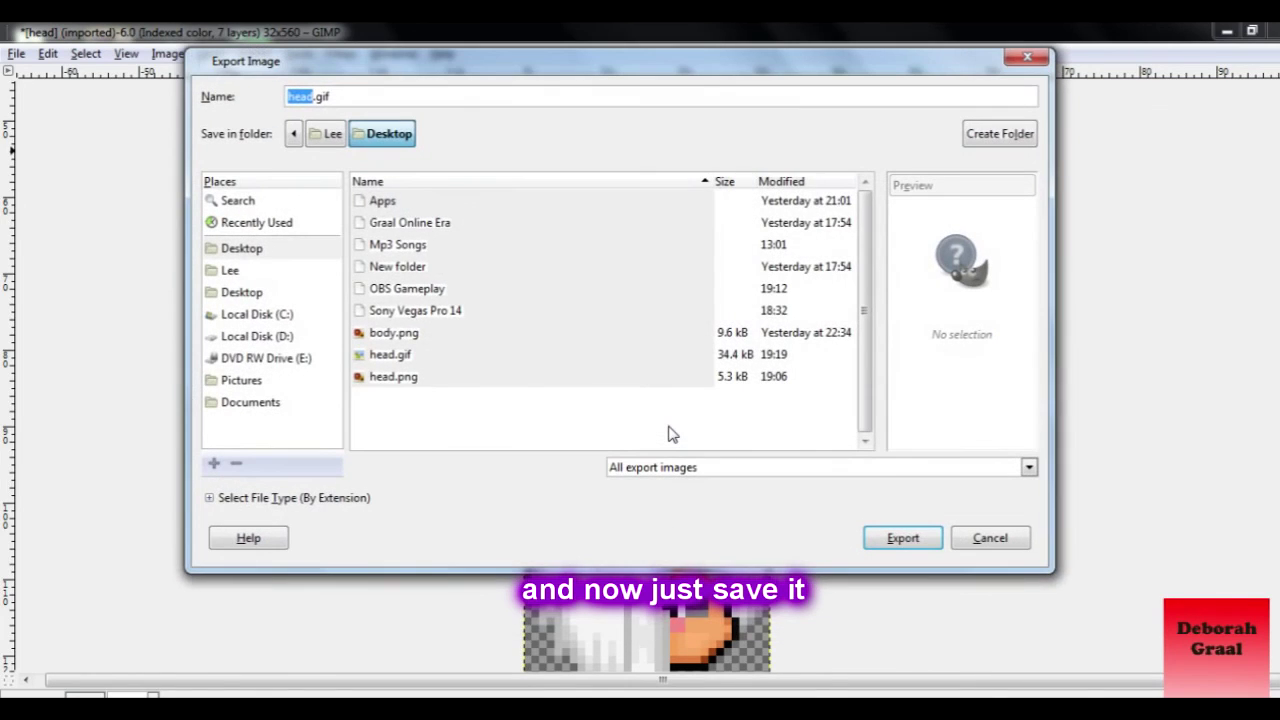
click(883, 530)
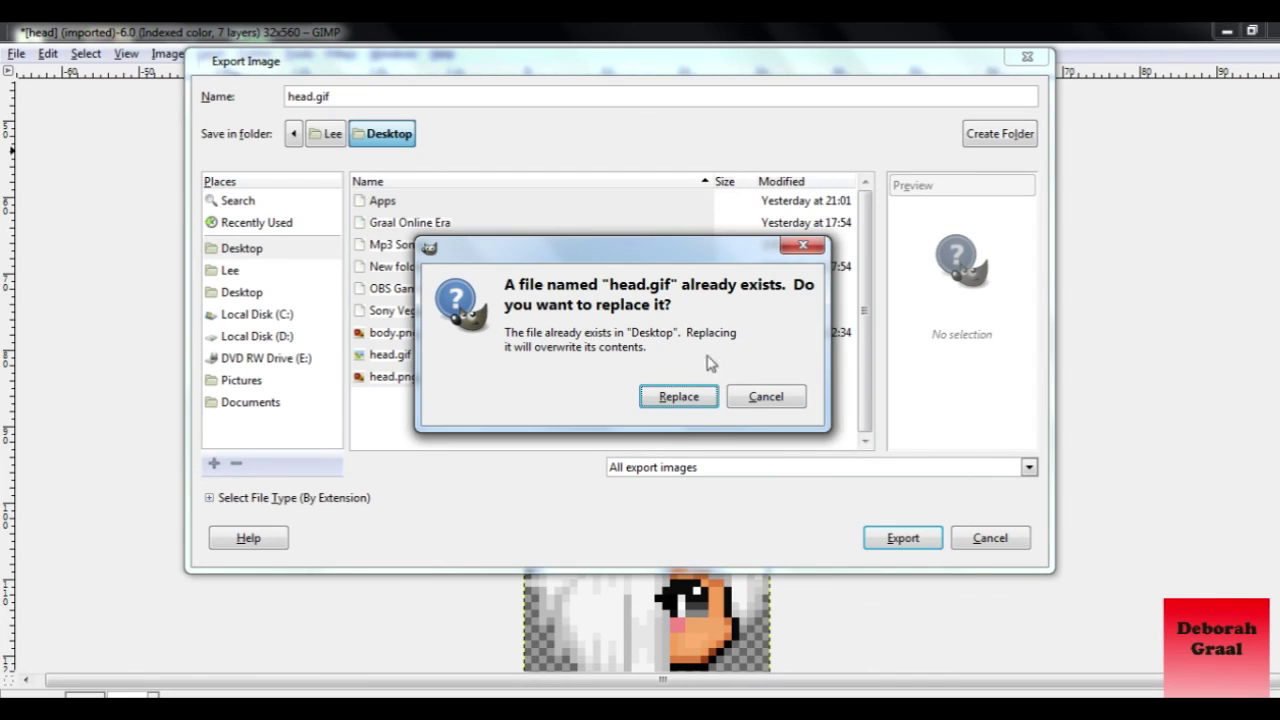
click(652, 400)
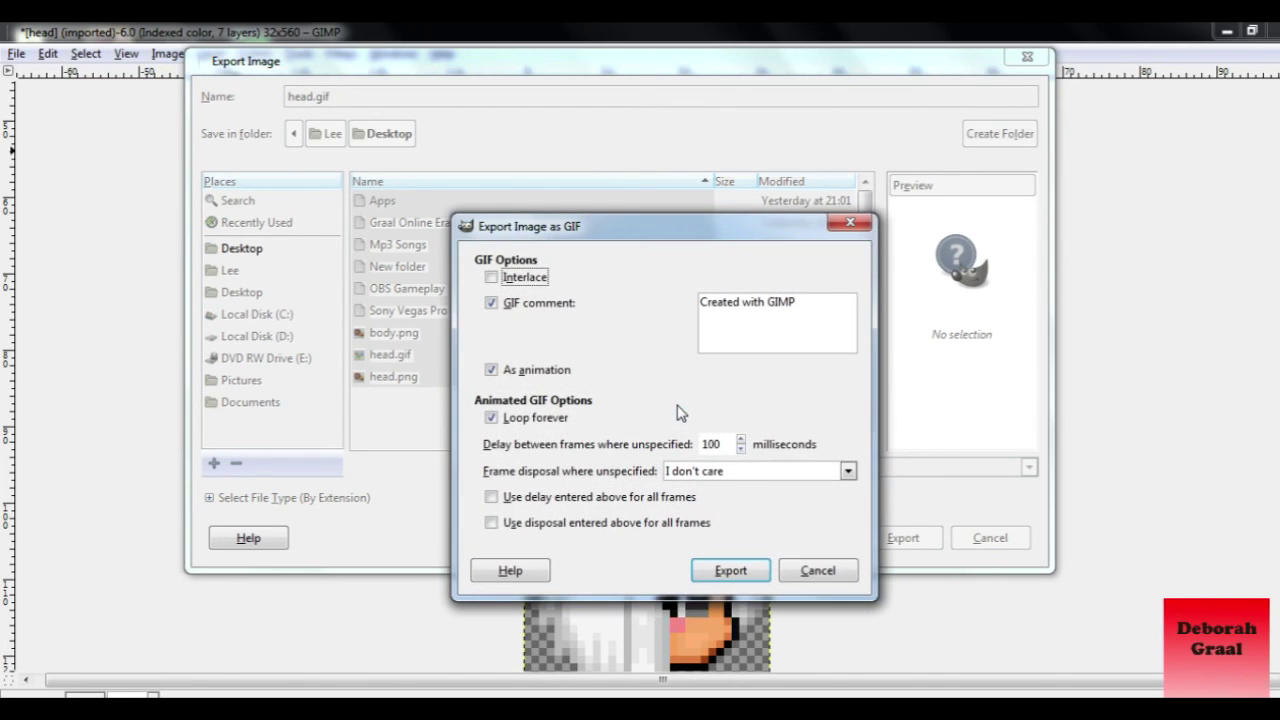
click(725, 572)
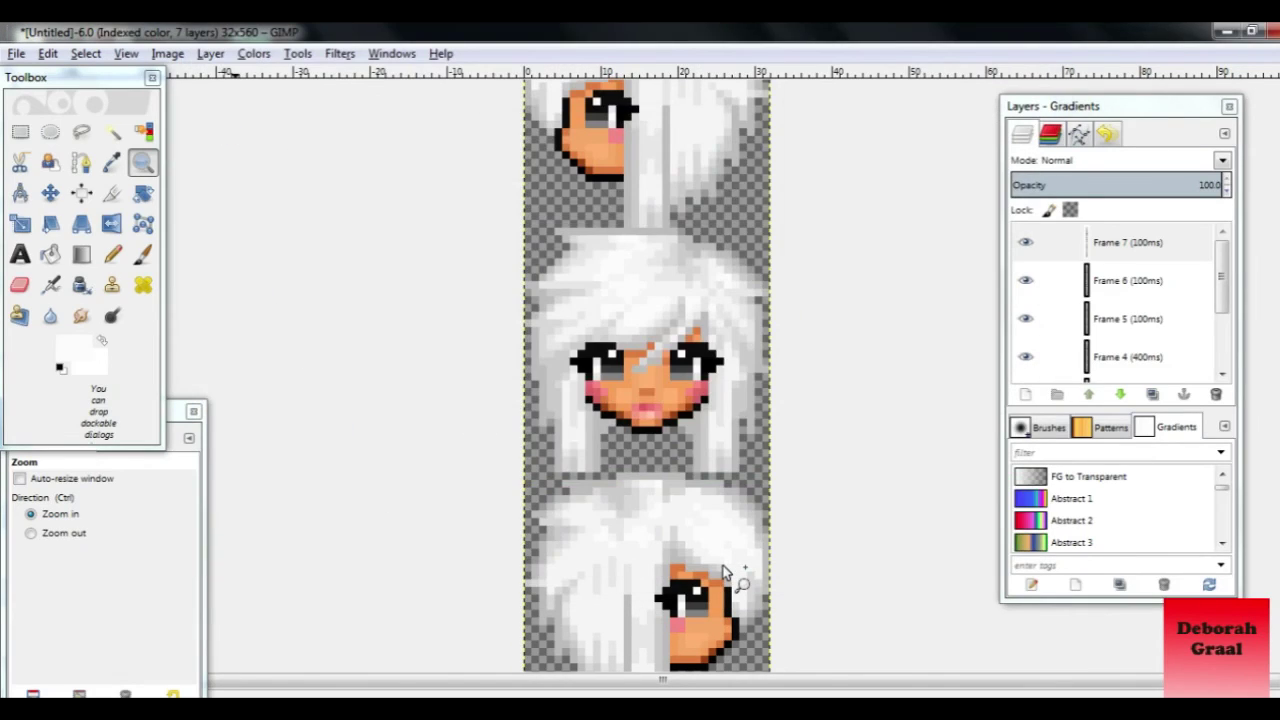
Discard changes, minimize GIMP and double-click head.gif on the desktop to view it
click(1266, 31)
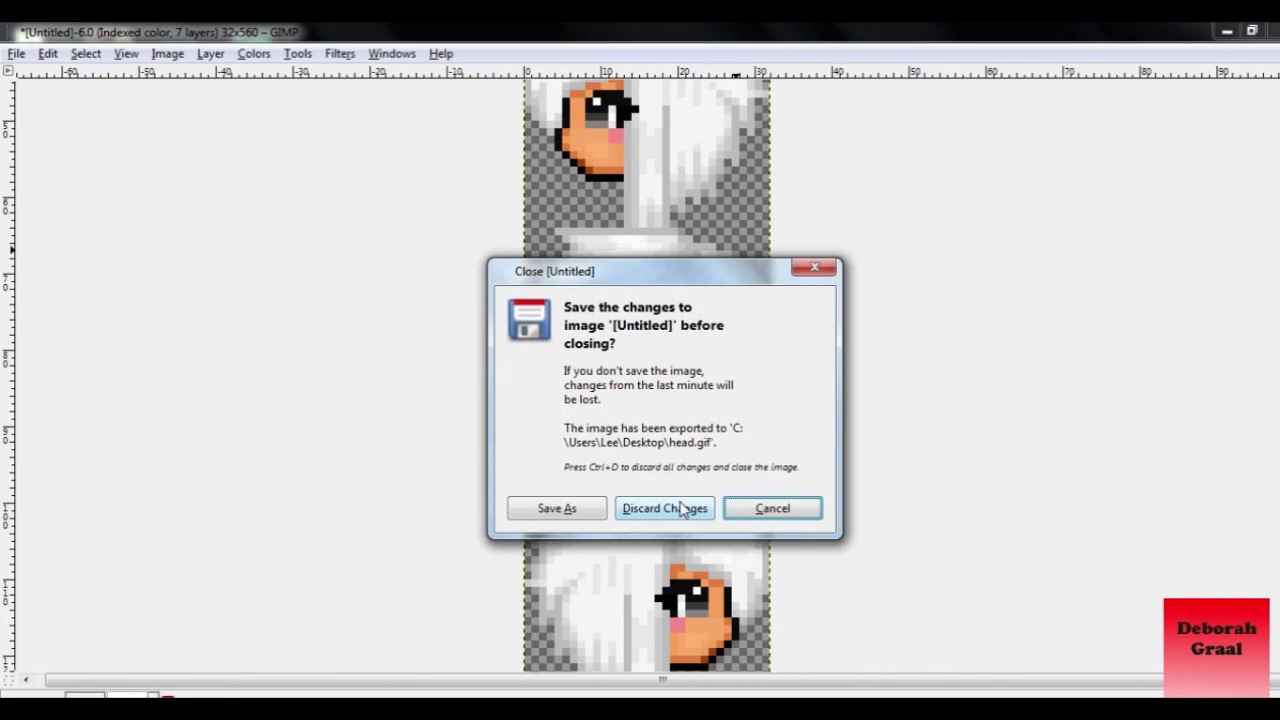
click(680, 510)
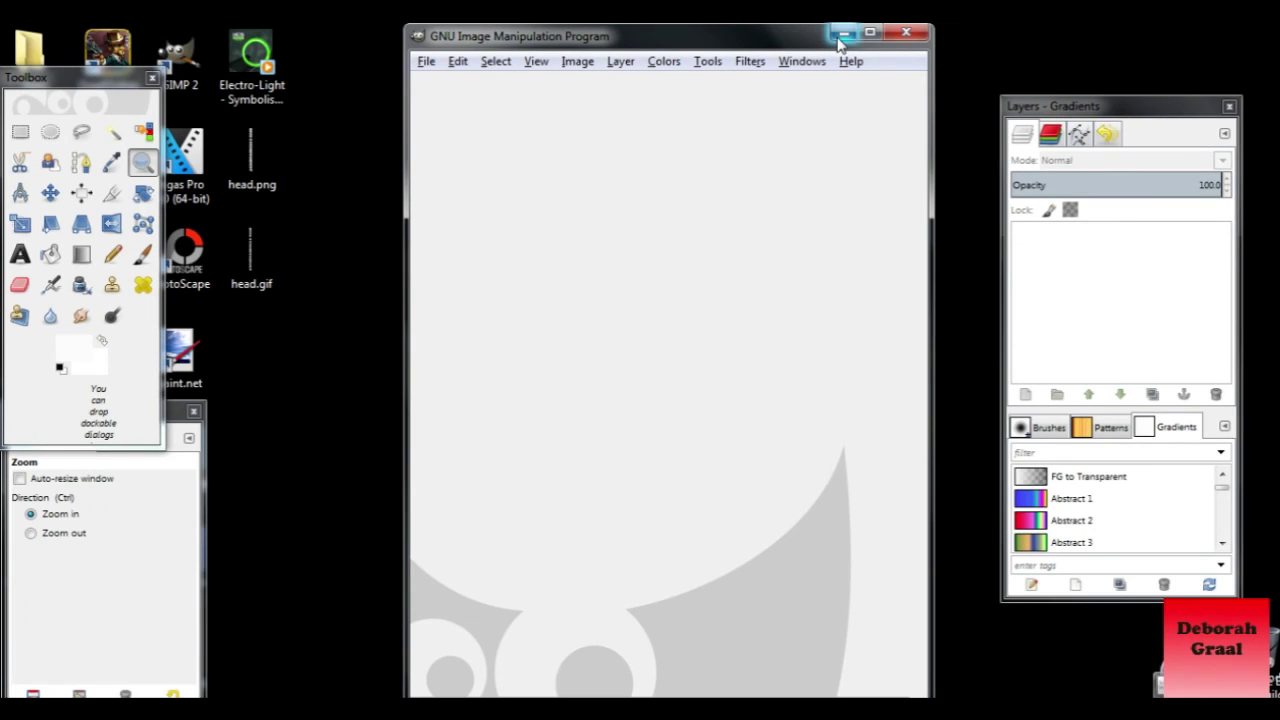
click(843, 35)
double_click(254, 264)
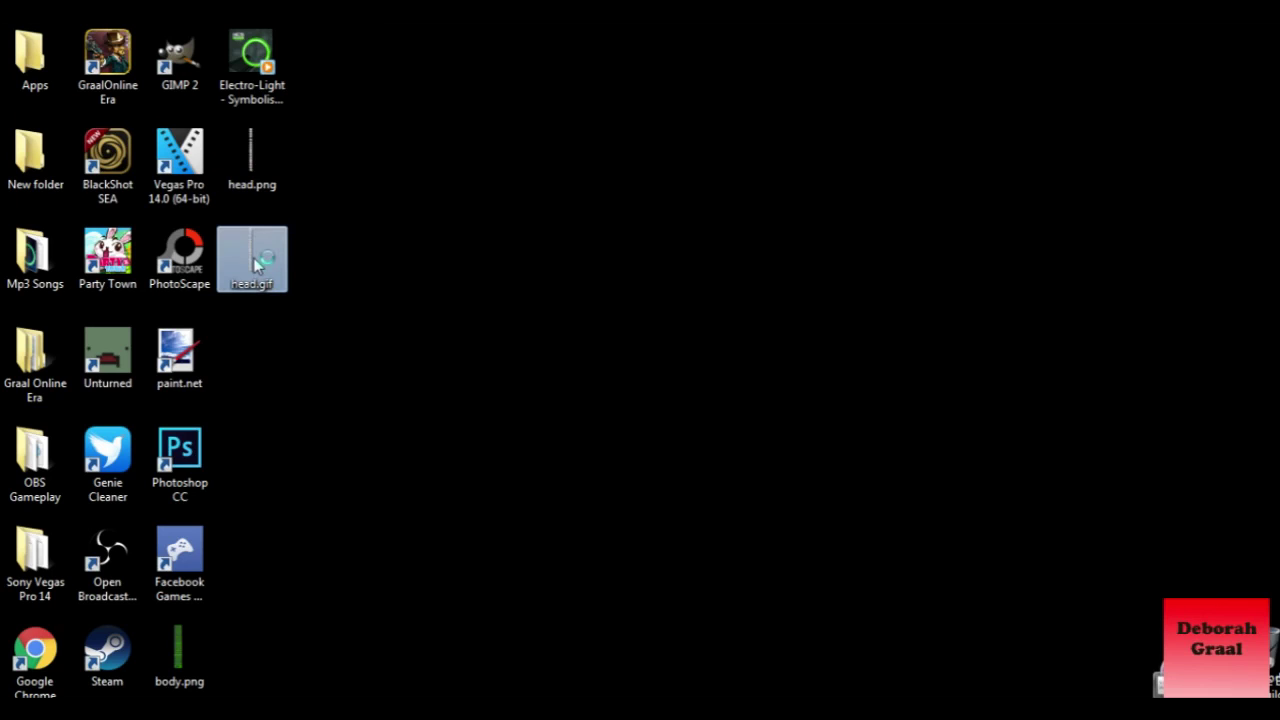